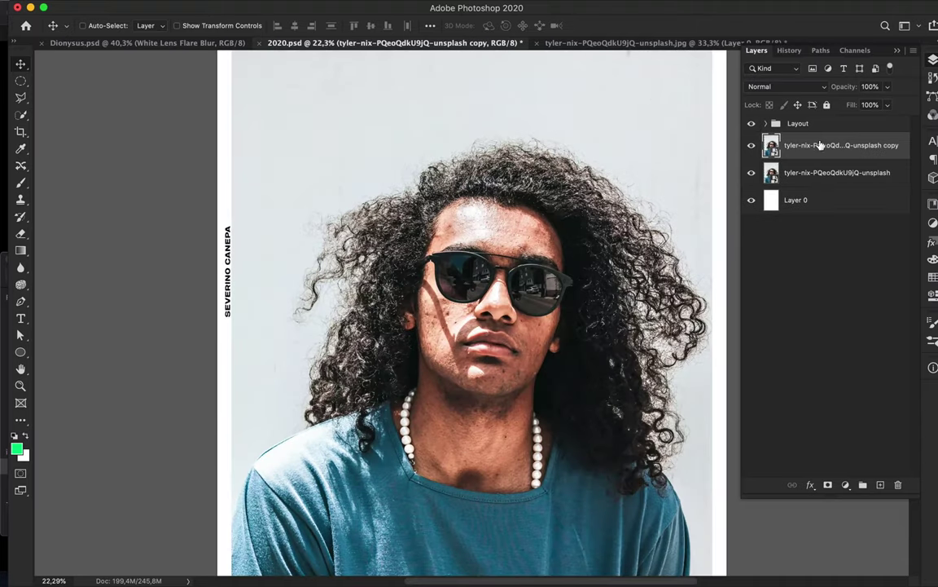
Quick-select the hair and shirt around the face and enter Select and Mask with overlay preview.
key("w")
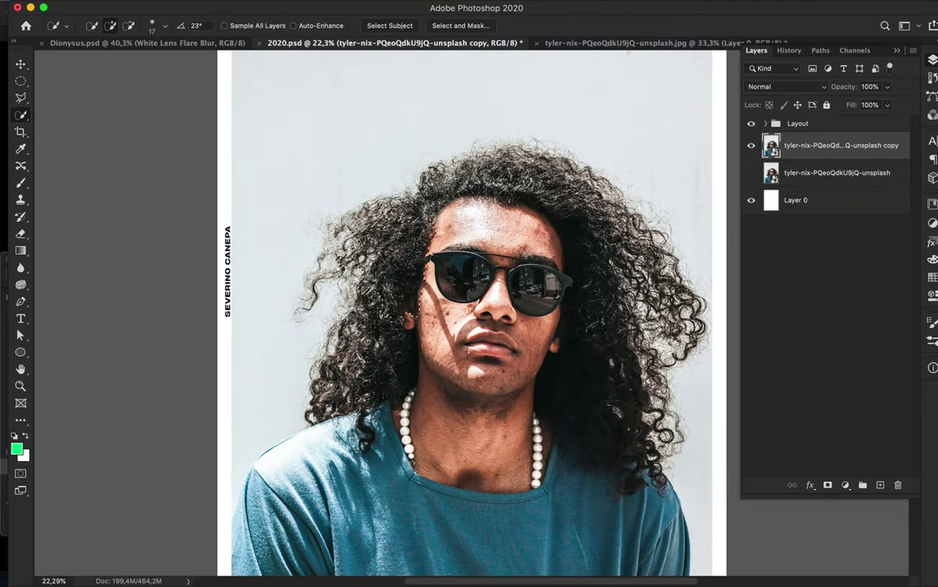
left_click_drag(497, 359, 605, 420)
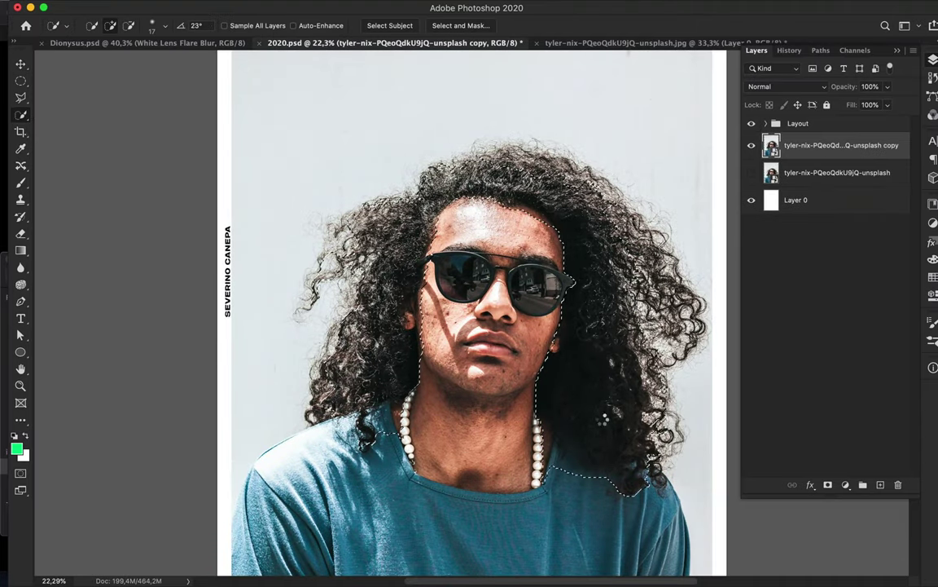
left_click(481, 26)
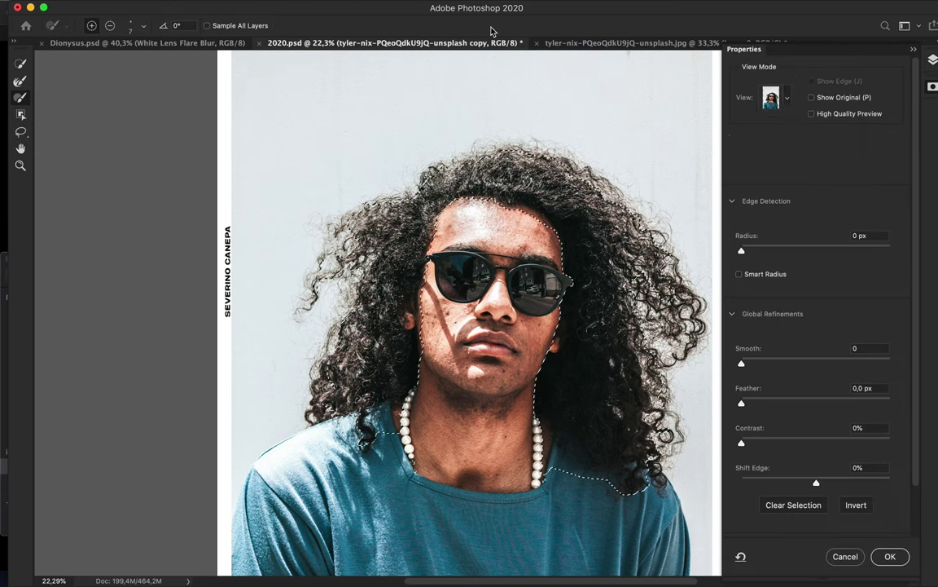
key("o")
Set the Refine Edge Brush to 330 px and refine the left hair edge and lower strands.
left_click(144, 26)
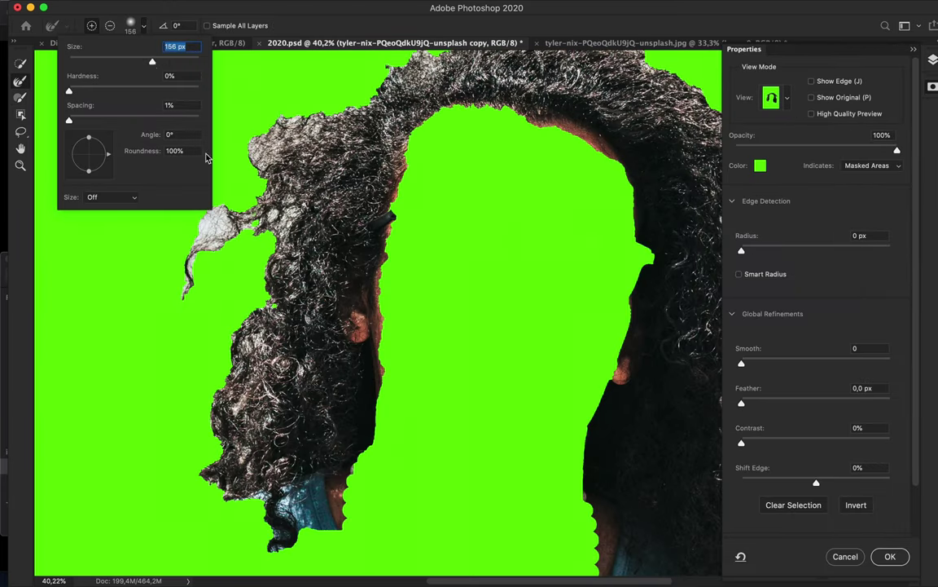
type("330")
key("Return")
mouse_move(240, 355)
left_mouse_down()
mouse_move(236, 204)
mouse_move(158, 281)
left_mouse_up()
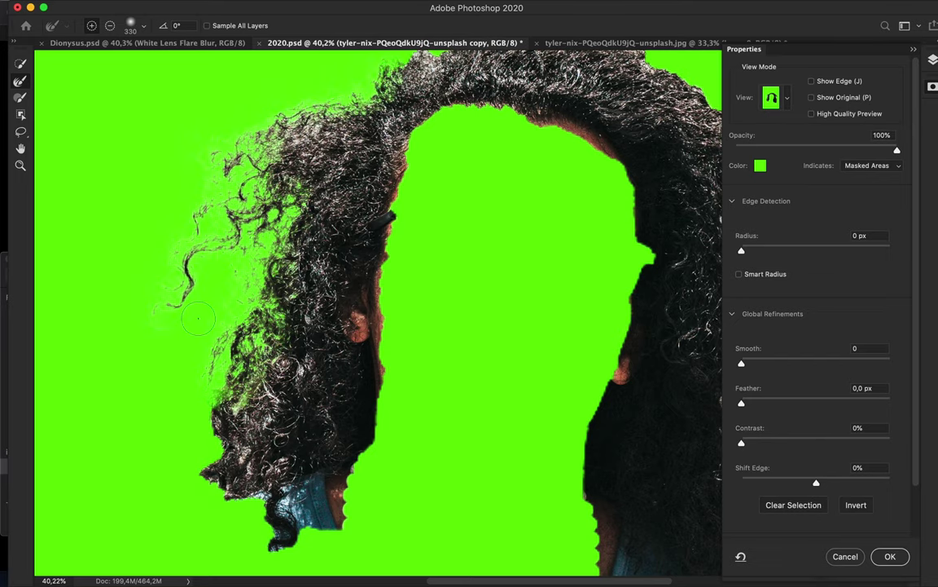
left_click_drag(198, 317, 183, 497)
scroll(238, 309, "down", 2)
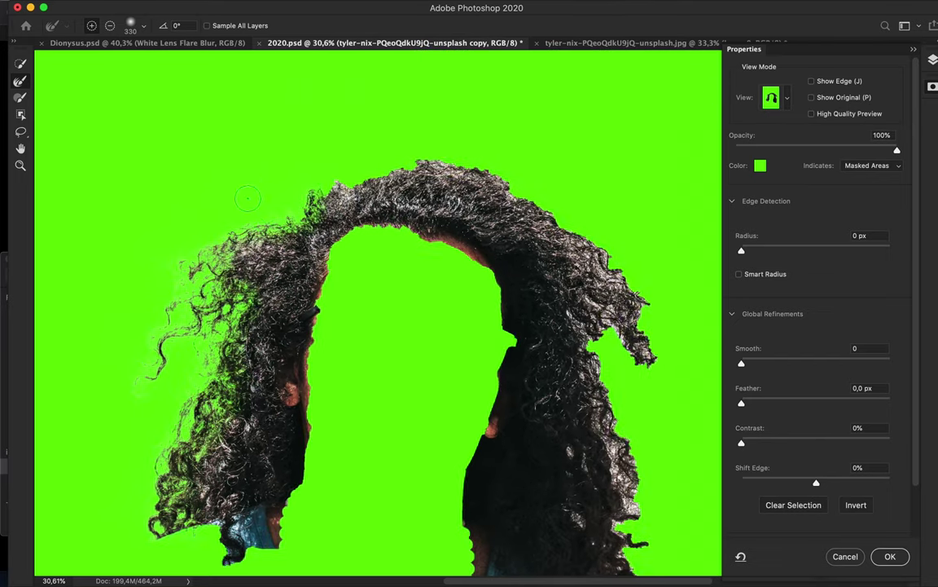
Refine the right side of the hair with the brush and change the preview mode.
left_click_drag(472, 151, 666, 398)
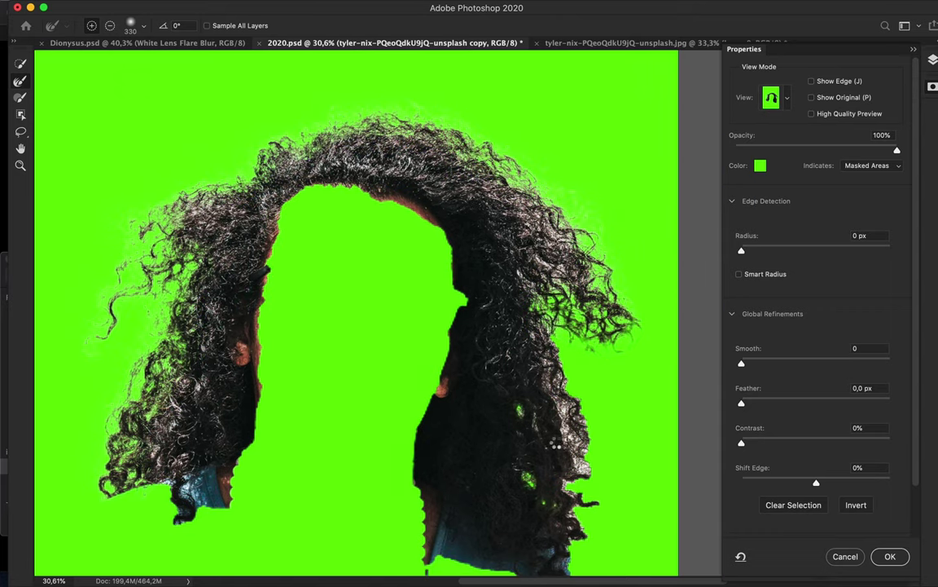
scroll(356, 312, "down", 3)
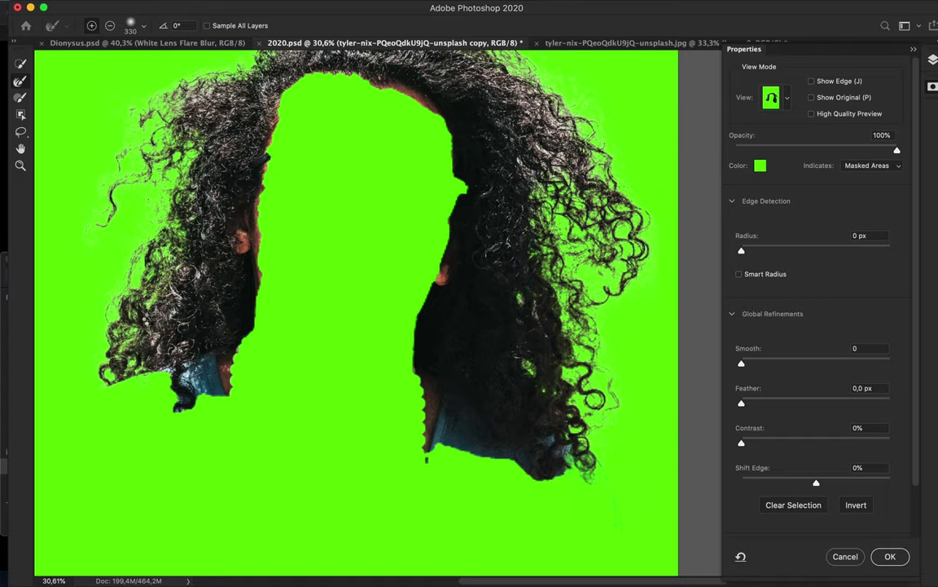
left_click(771, 97)
left_click(684, 140)
Toggle between Onion Skin, Overlay and Marching Ants previews to check the hair selection.
key("a")
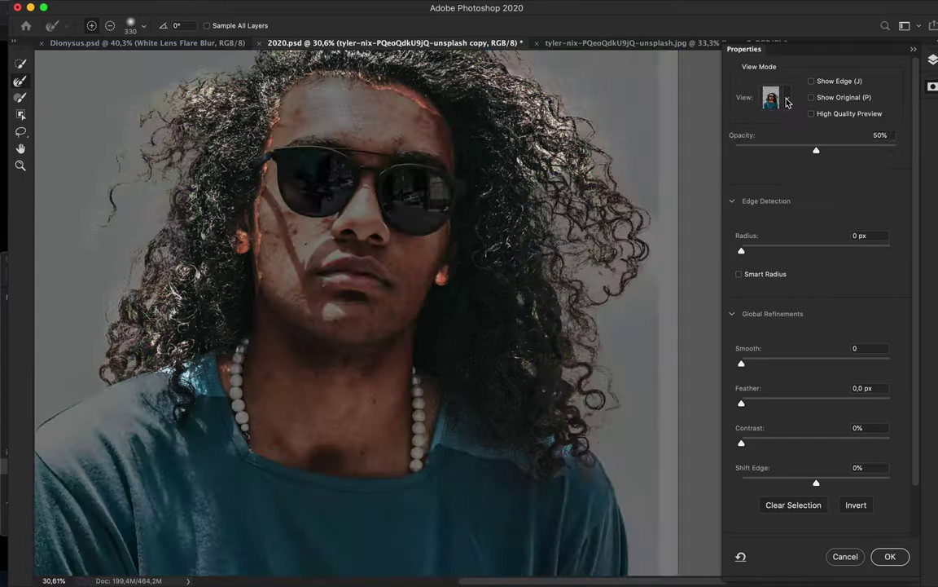
key("v")
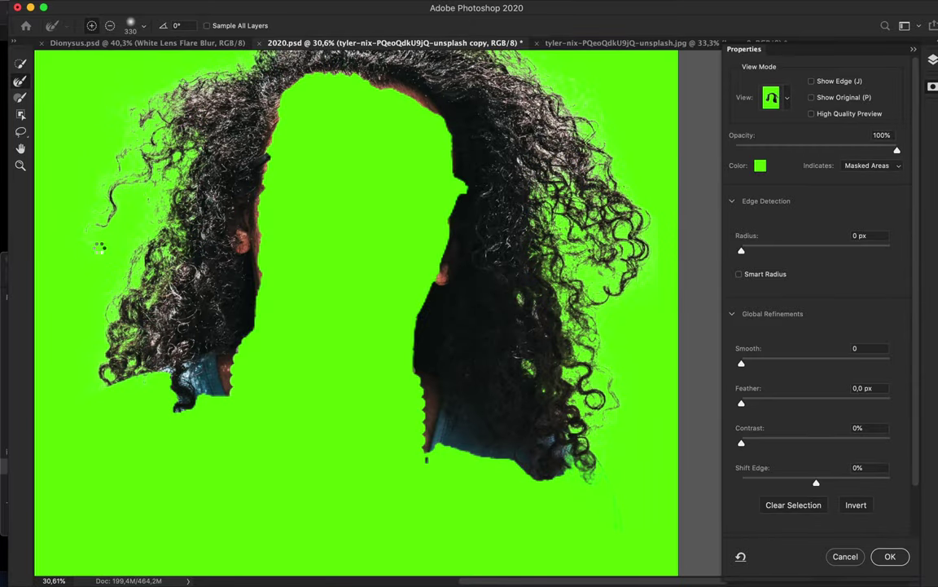
key("o")
key("v")
key("o")
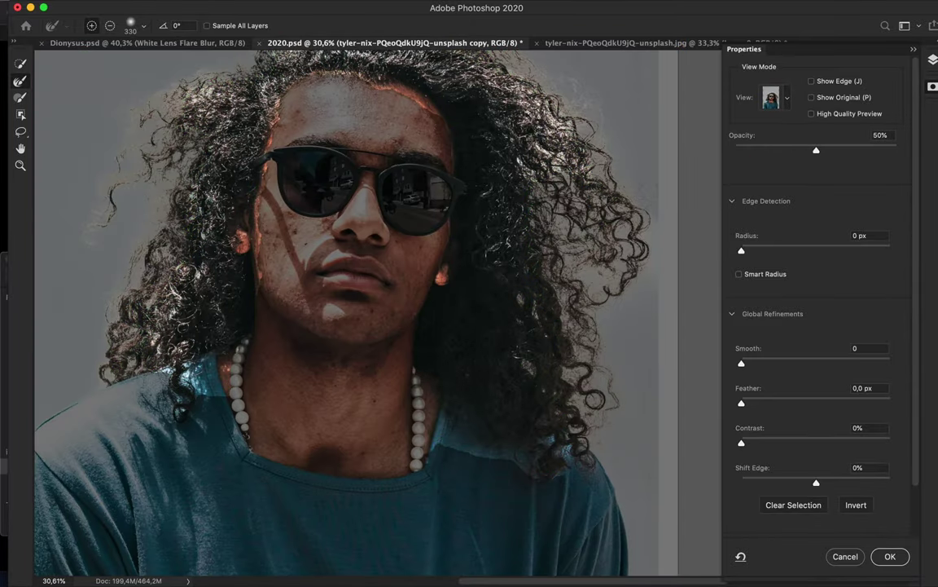
key("v")
key("o")
key("v")
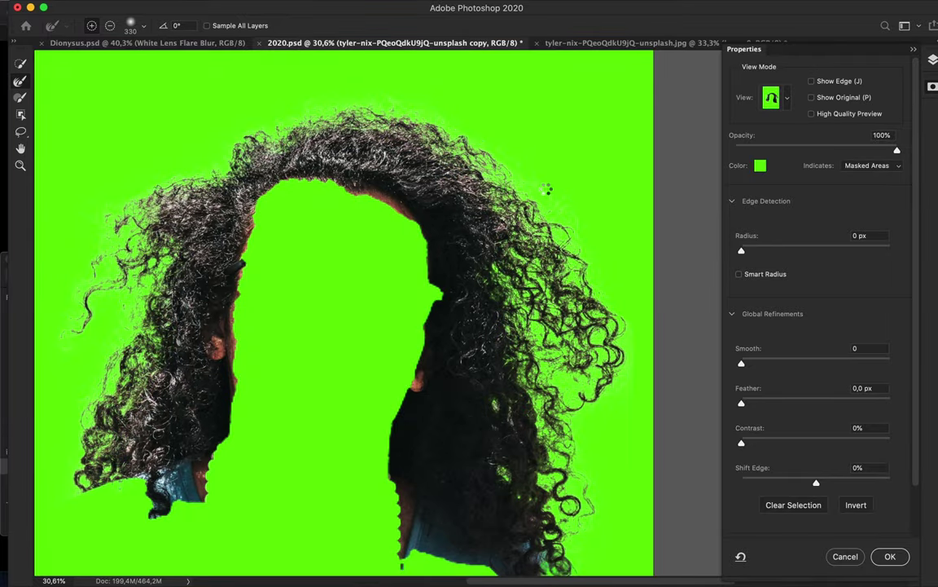
key("o")
key("v")
key("m")
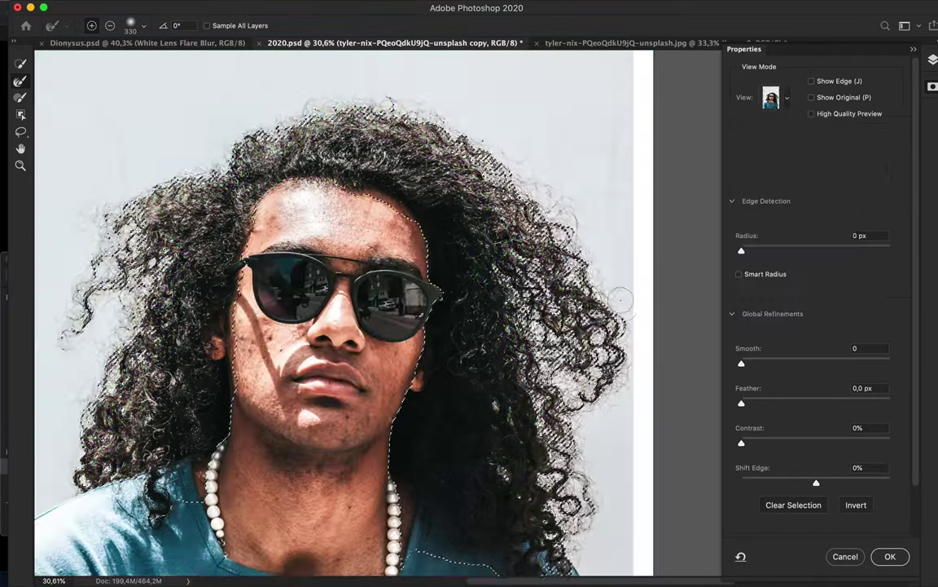
key("v")
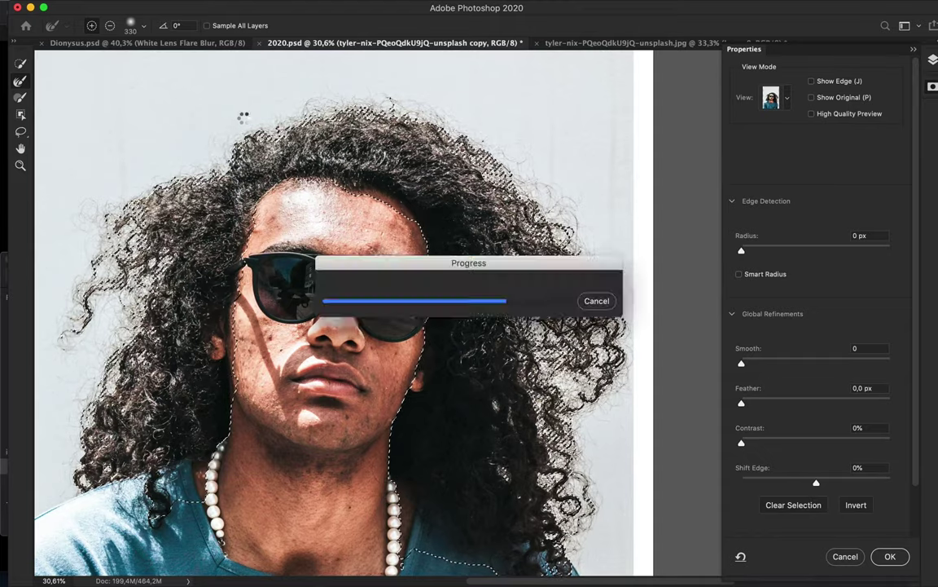
Inspect the hair mask in Black & White and On Layers views.
key("k")
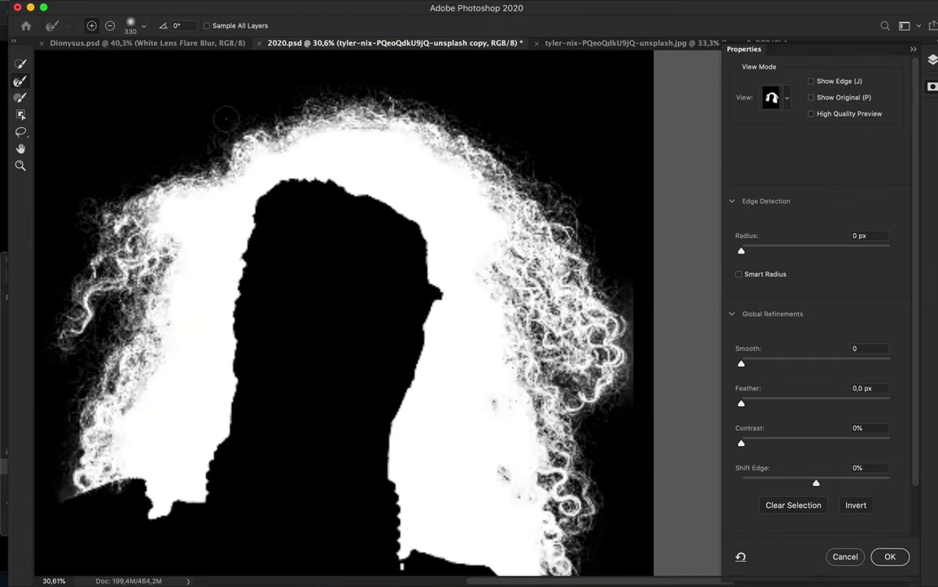
key("y")
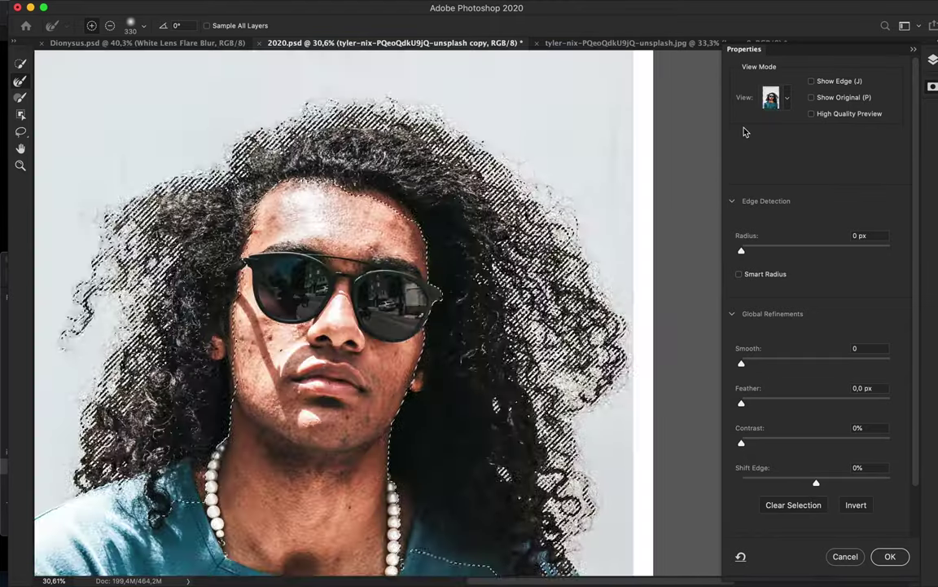
key("v")
key("k")
key("m")
key("k")
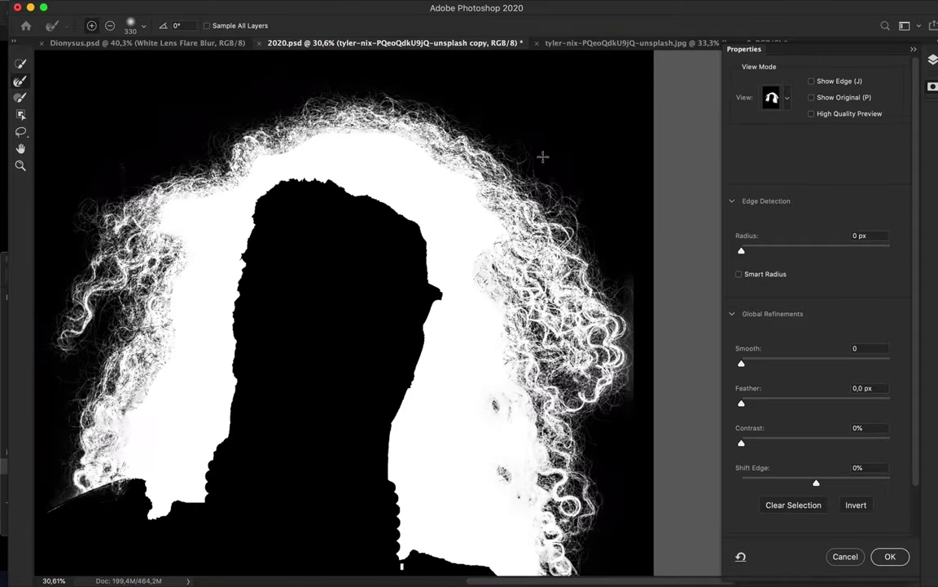
scroll(483, 151, "down", 2)
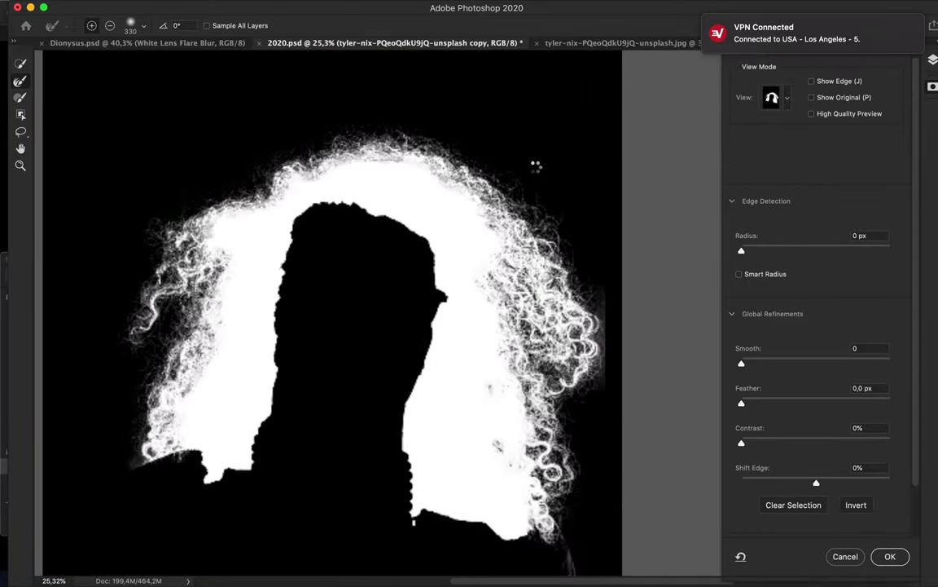
left_click(650, 9)
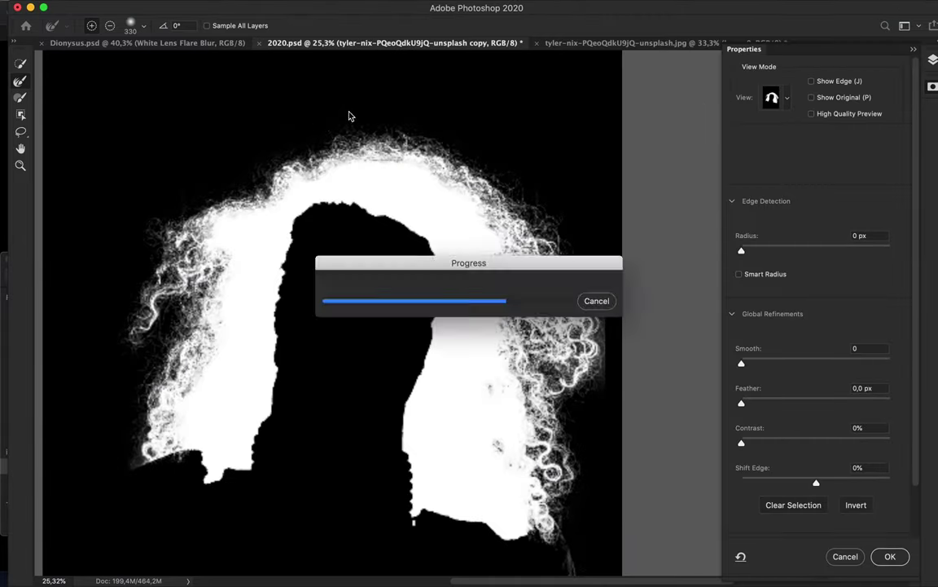
Zoom in on the right hair edge with the Refine Edge Brush and compare Overlay, On White, On Layers and Black & White views.
key("ctrl+plus")
key("ctrl+plus")
key("ctrl+plus")
key("r")
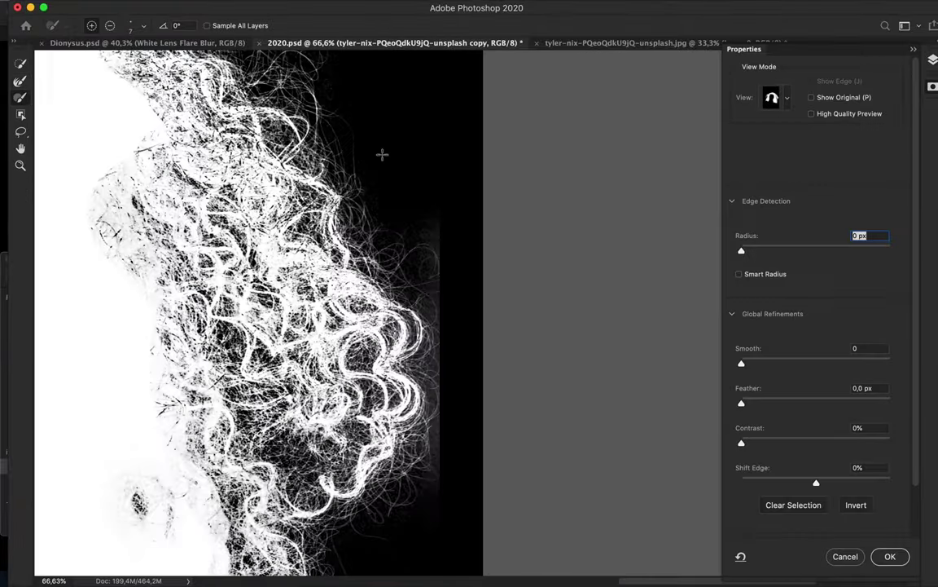
left_click(134, 25)
key("Escape")
key("v")
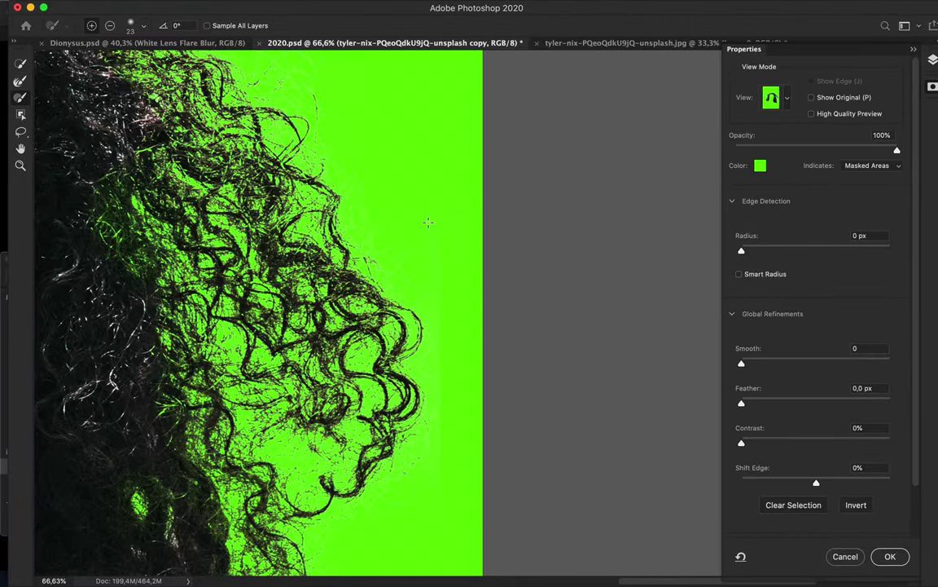
key("t")
key("y")
key("k")
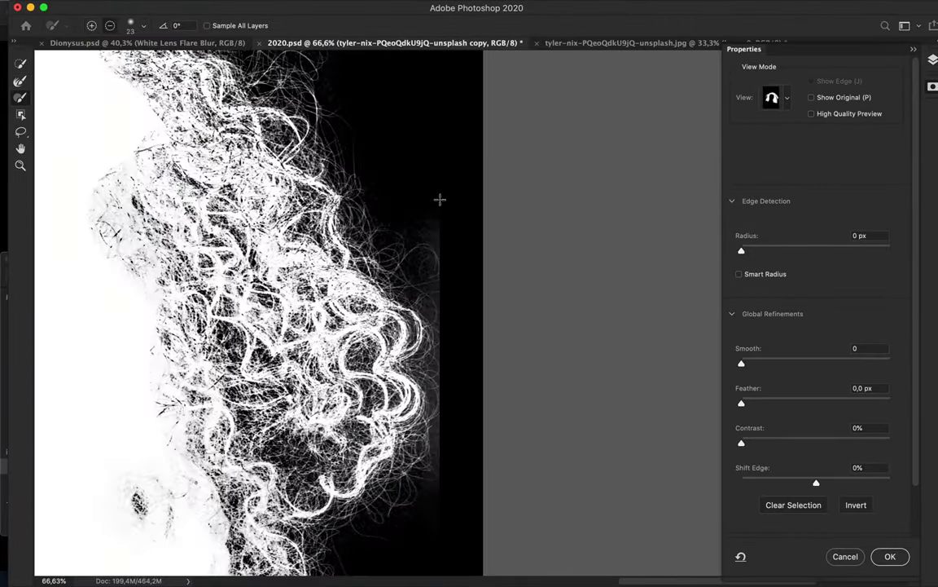
Touch up the right hair edge with a 62 px brush and apply the selection.
key("bracketright")
key("bracketright")
key("bracketright")
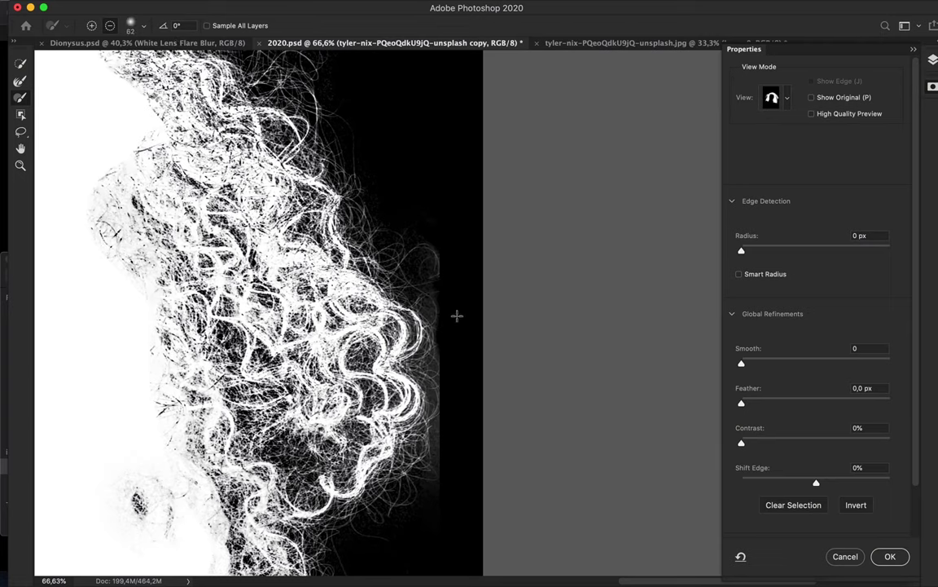
key("ctrl+0")
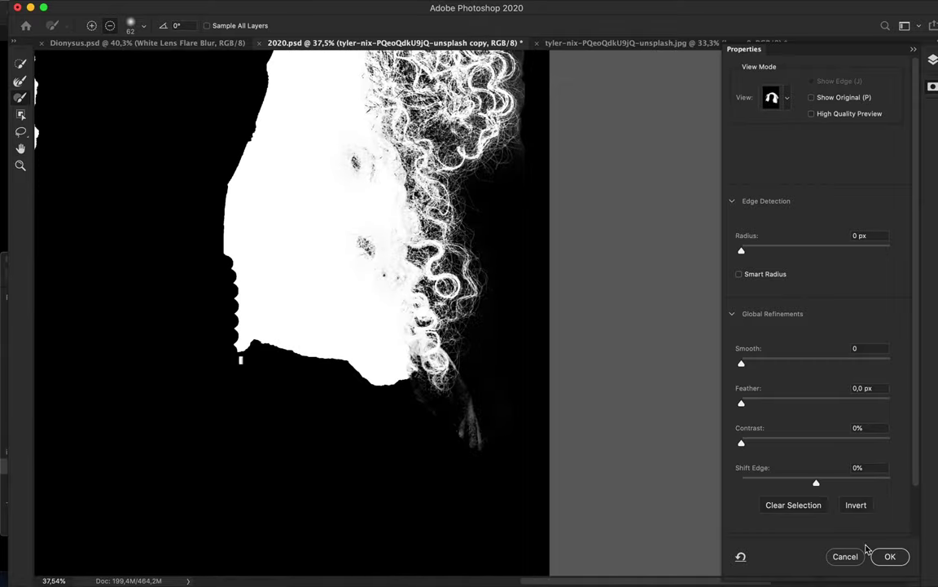
left_click(888, 556)
Add the left shoulder, face and right side of the shirt to the quick selection.
key("w")
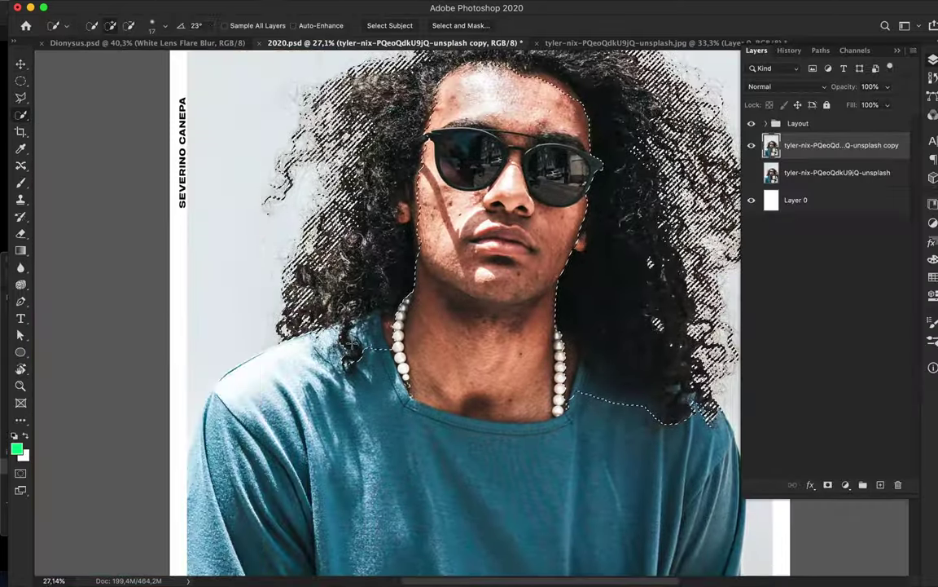
left_click_drag(293, 346, 202, 379)
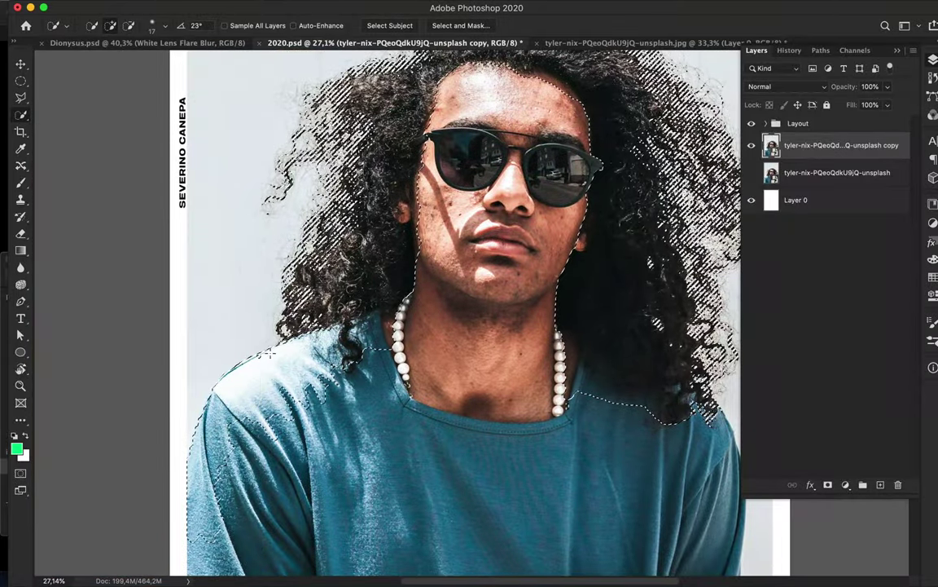
left_click_drag(563, 222, 654, 485)
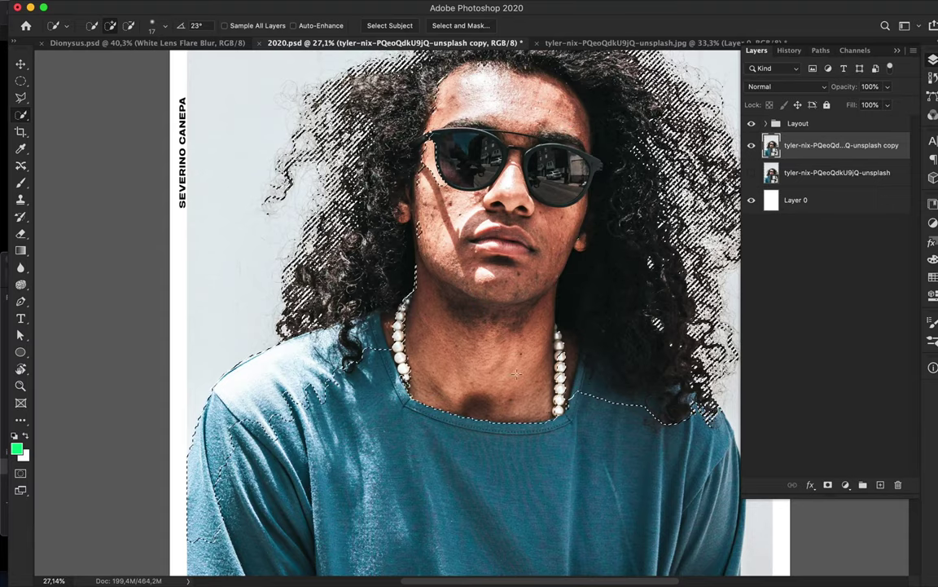
Add a layer mask to the copy layer so the grey backdrop is hidden.
scroll(653, 485, "up", 3)
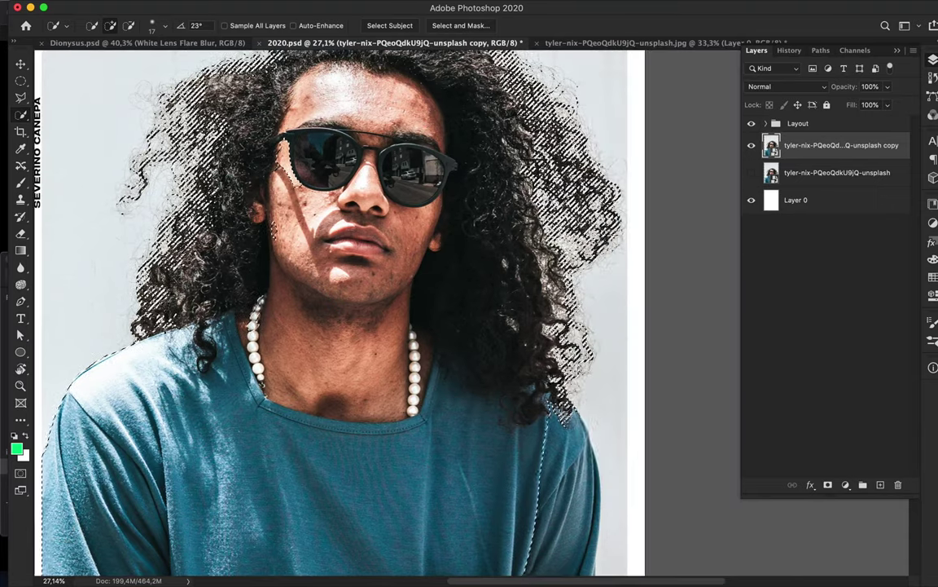
scroll(619, 489, "up", 3)
scroll(587, 488, "up", 3)
scroll(493, 316, "down", 3)
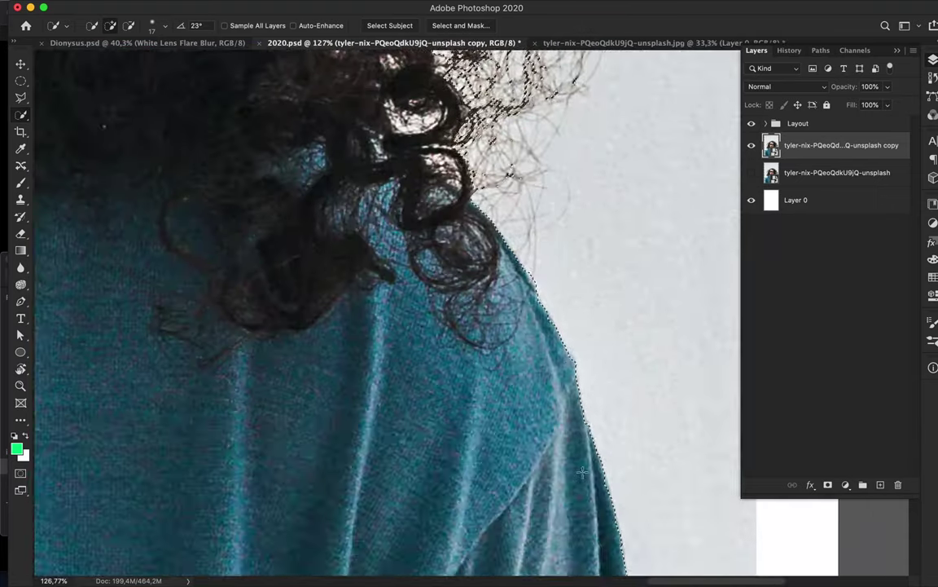
scroll(493, 316, "down", 5)
scroll(493, 317, "down", 3)
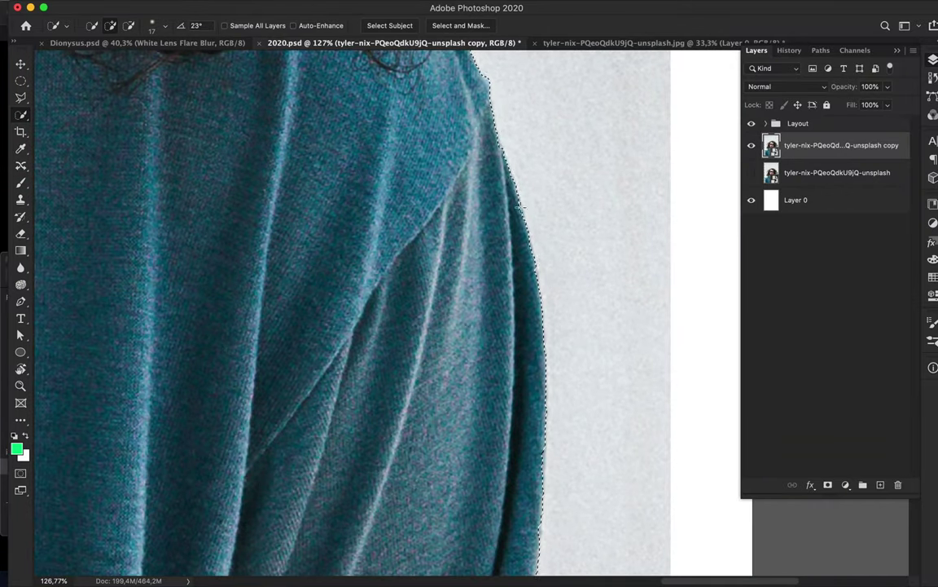
scroll(524, 247, "down", 3)
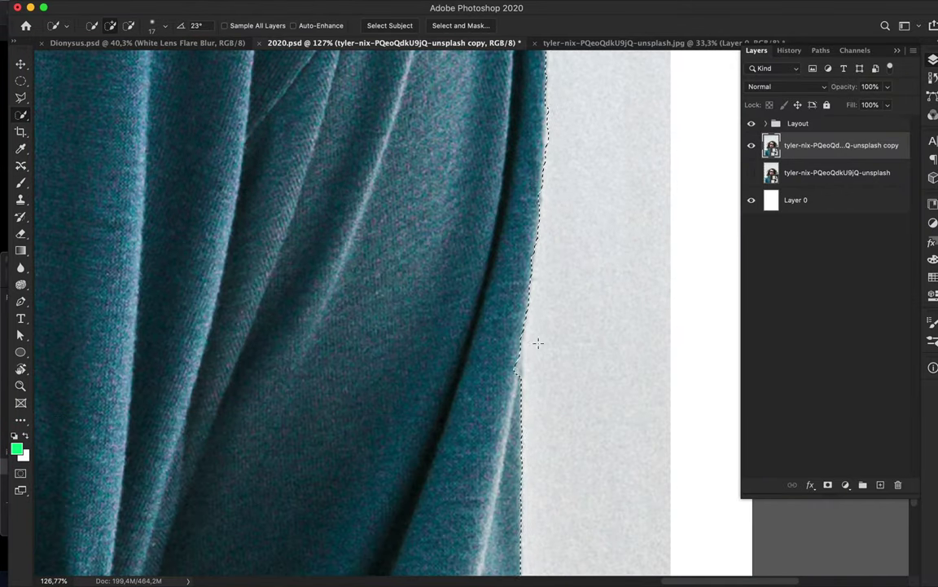
scroll(545, 425, "down", 3)
left_click(827, 484)
Paint white on the mask with a large brush to restore the shirt and shoulder edges.
scroll(549, 287, "up", 3)
key("e")
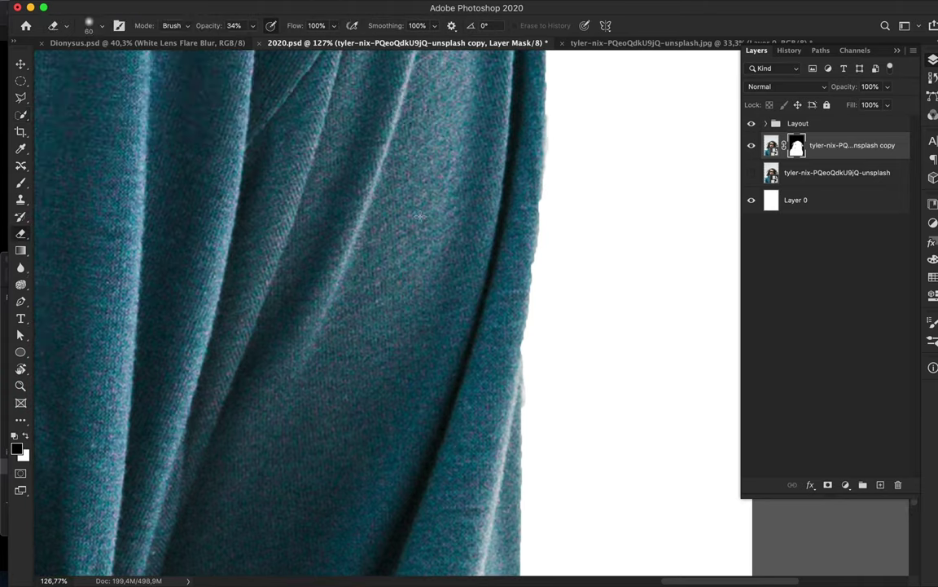
left_click(95, 25)
key("Escape")
key("b")
key("x")
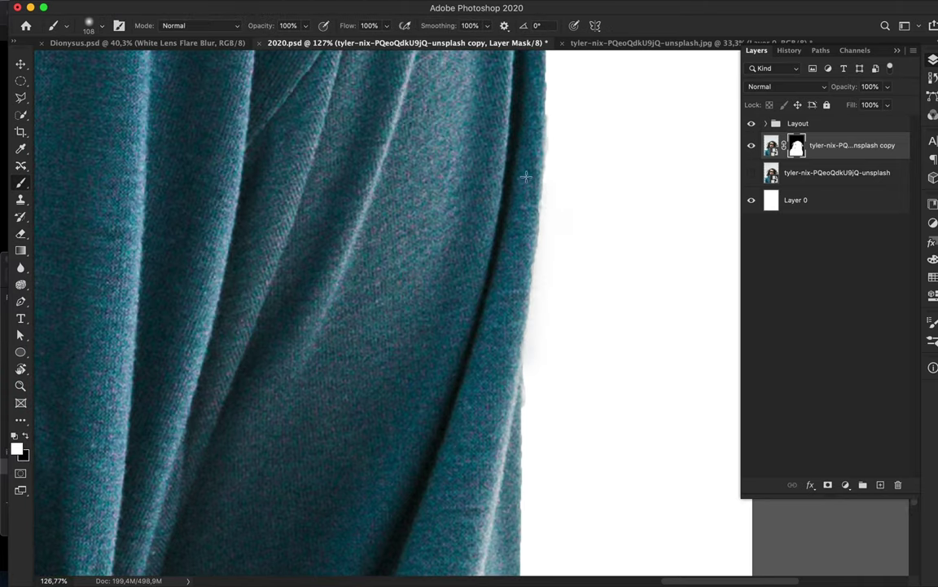
left_click_drag(526, 177, 489, 277)
scroll(489, 277, "up", 3)
left_click_drag(488, 122, 472, 326)
scroll(472, 245, "up", 3)
left_click_drag(424, 179, 452, 252)
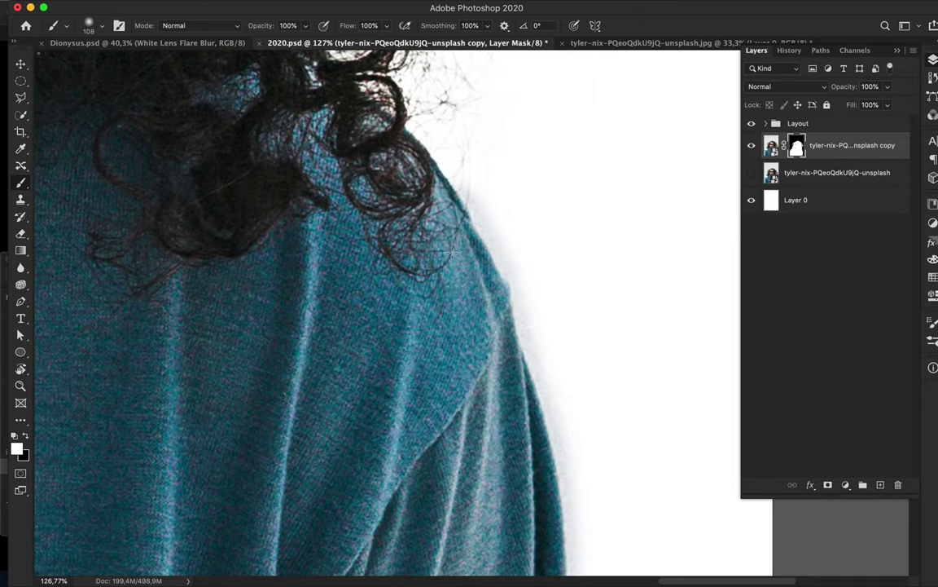
Paint out grey fringe along the lower shirt edge with a 27 px black brush.
left_click(95, 25)
key("Escape")
key("x")
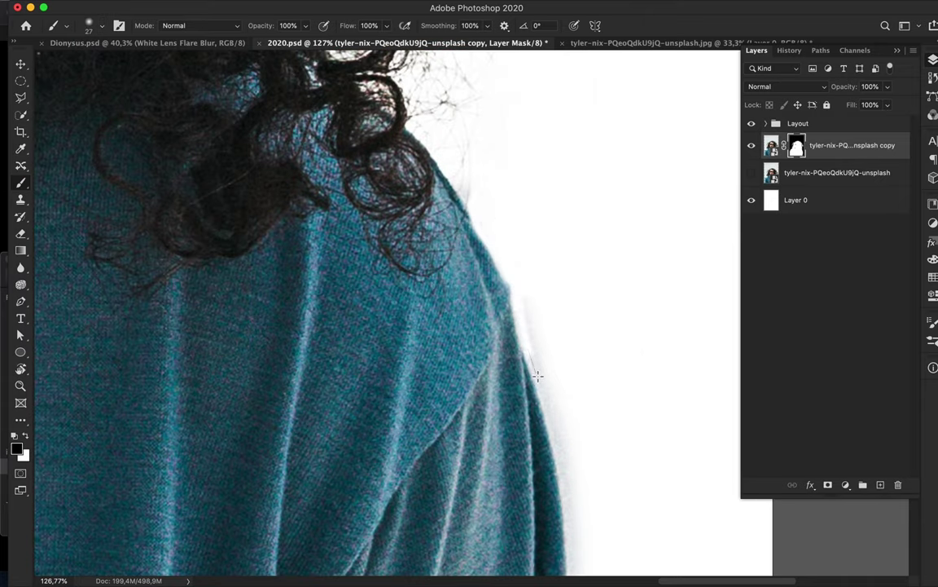
scroll(572, 445, "down", 5)
scroll(525, 314, "down", 1)
left_click_drag(456, 334, 444, 216)
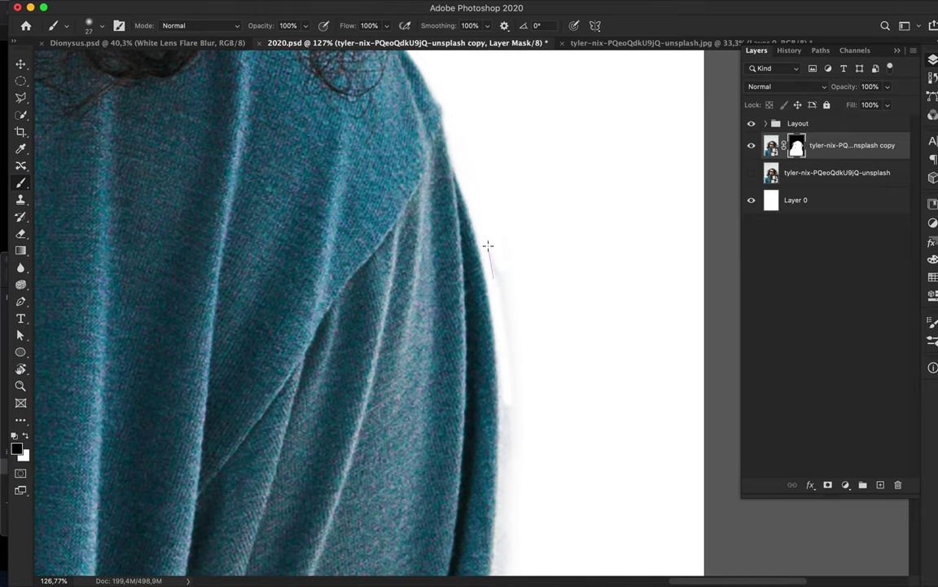
scroll(473, 141, "right", 1)
left_click_drag(497, 107, 481, 269)
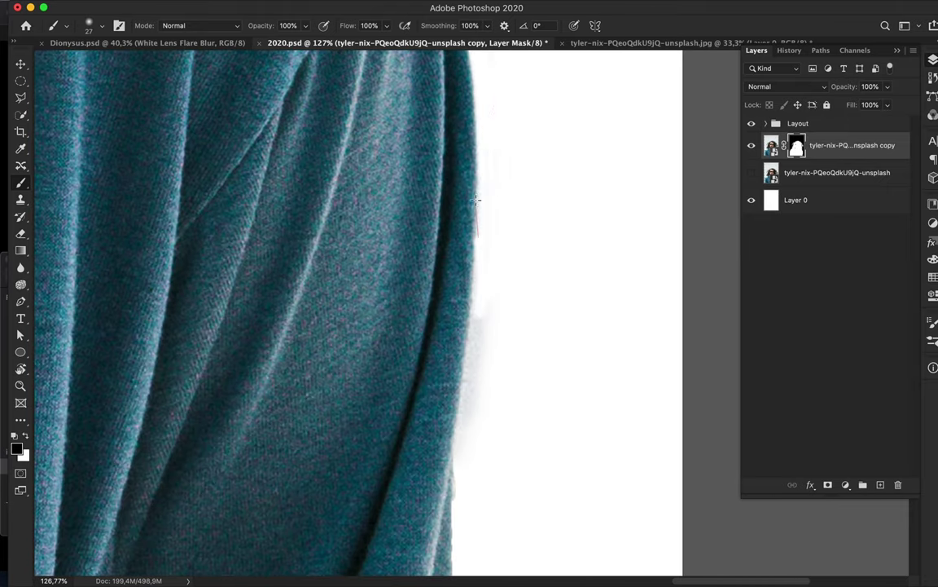
mouse_move(477, 199)
left_mouse_down()
mouse_move(482, 132)
mouse_move(463, 343)
left_mouse_up()
scroll(484, 187, "down", 5)
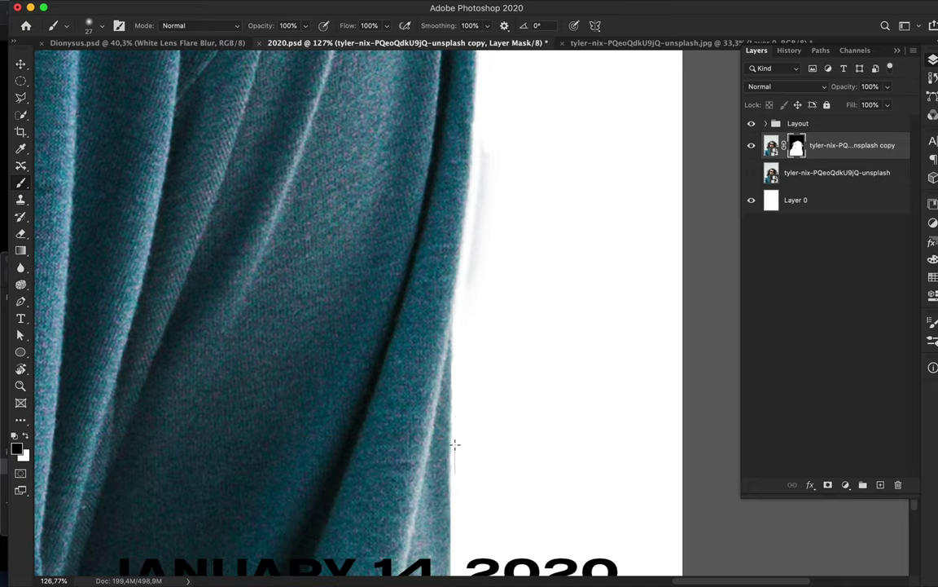
scroll(471, 312, "down", 5)
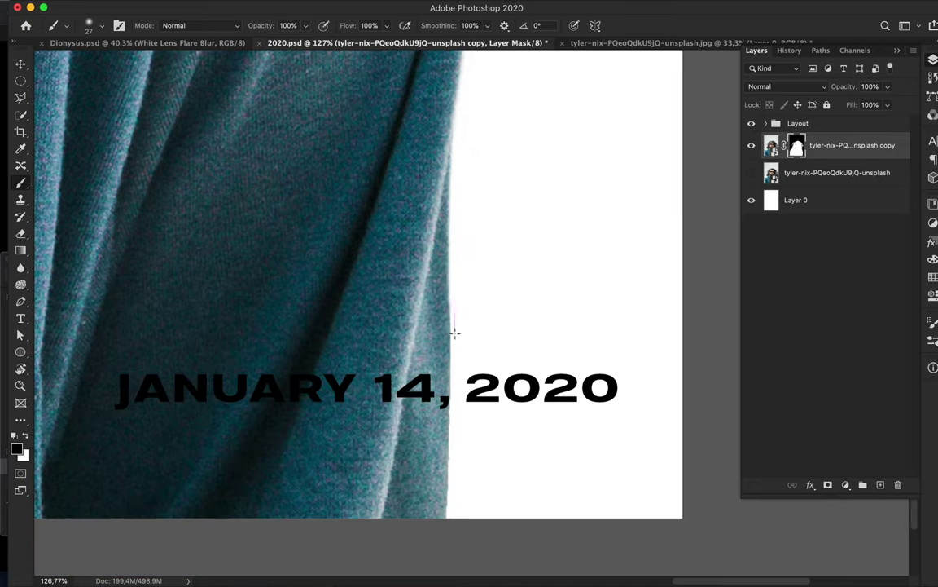
scroll(457, 350, "up", 10)
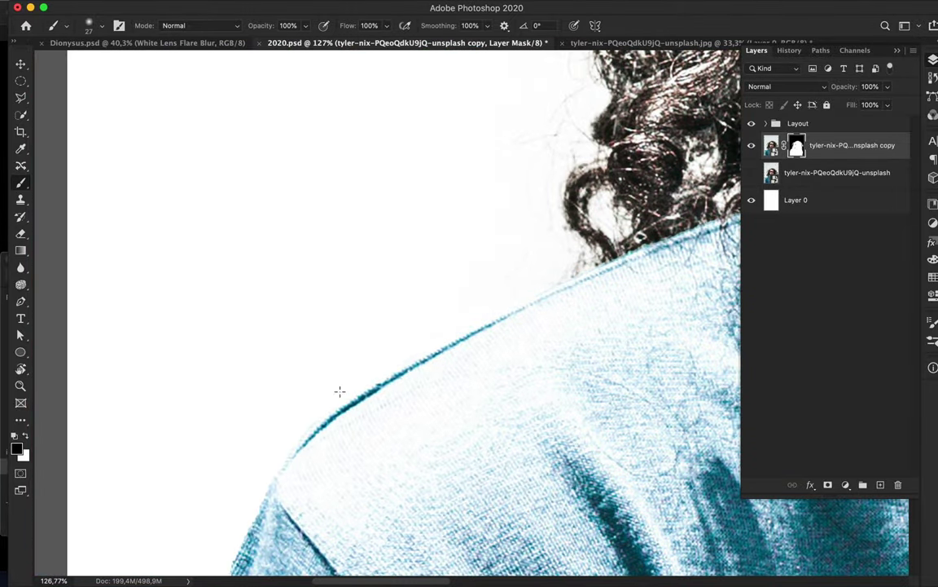
scroll(326, 383, "down", 5)
scroll(285, 342, "down", 5)
scroll(260, 436, "down", 10)
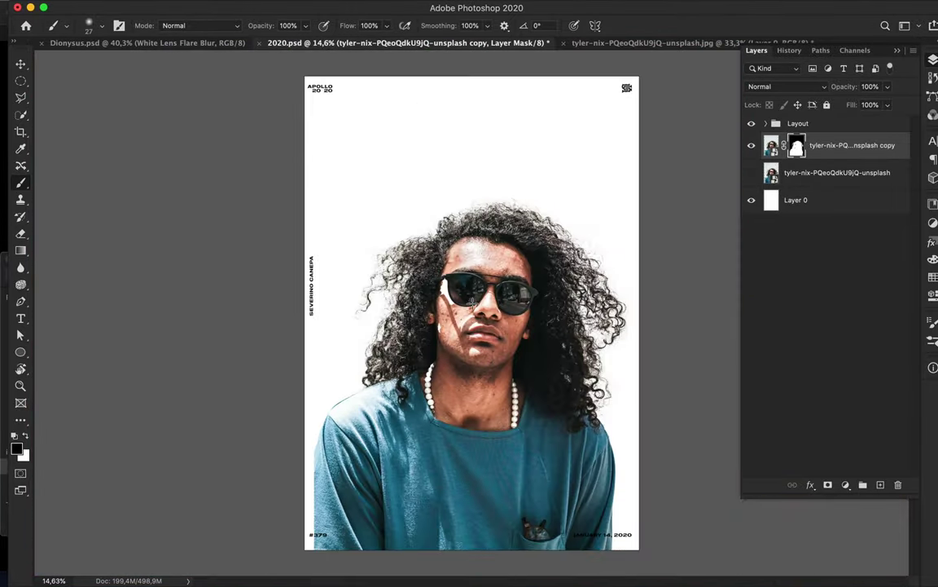
Make the original photo layer visible again.
right_click(112, 64)
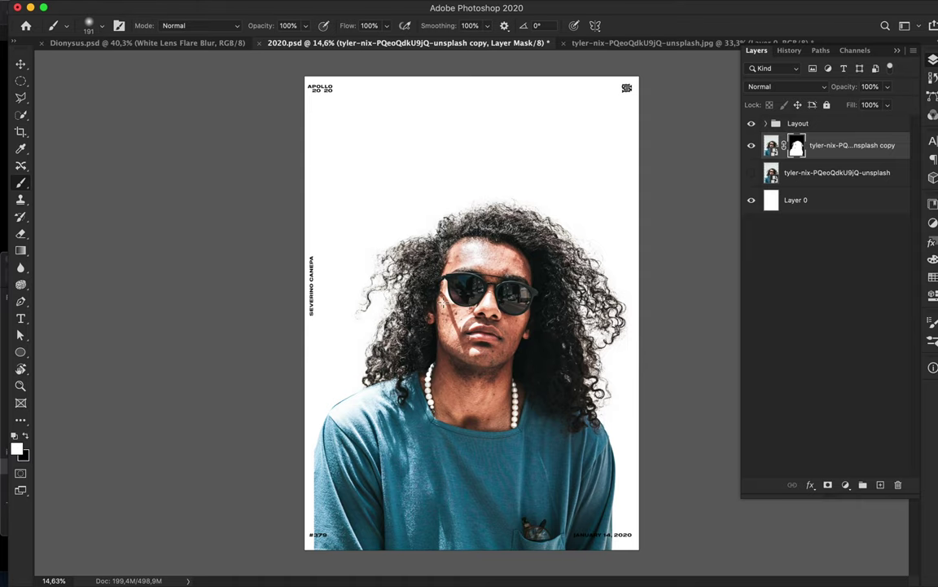
scroll(402, 261, "up", 2)
scroll(383, 269, "up", 3)
scroll(372, 274, "up", 3)
scroll(372, 273, "down", 2)
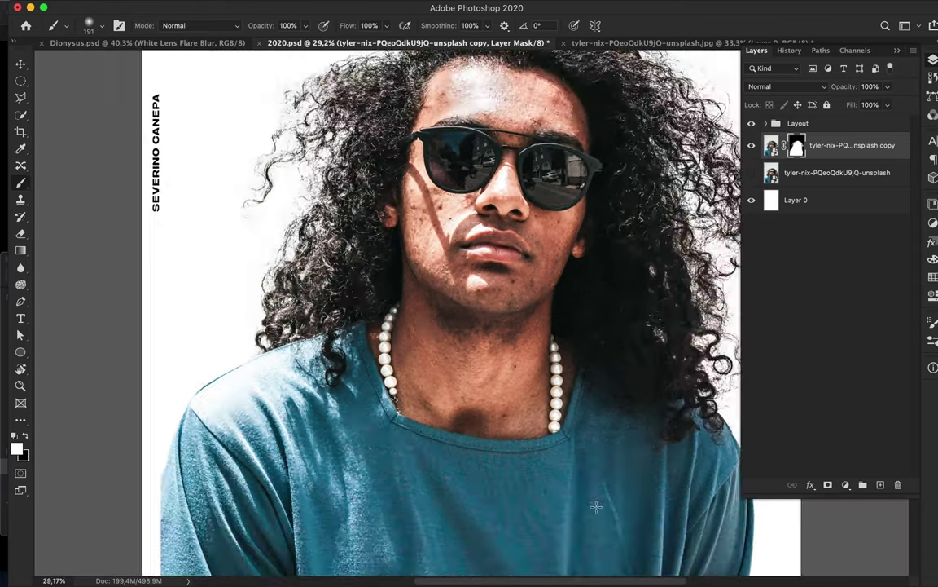
scroll(372, 273, "down", 2)
left_click(751, 172)
key("s")
scroll(339, 137, "up", 2)
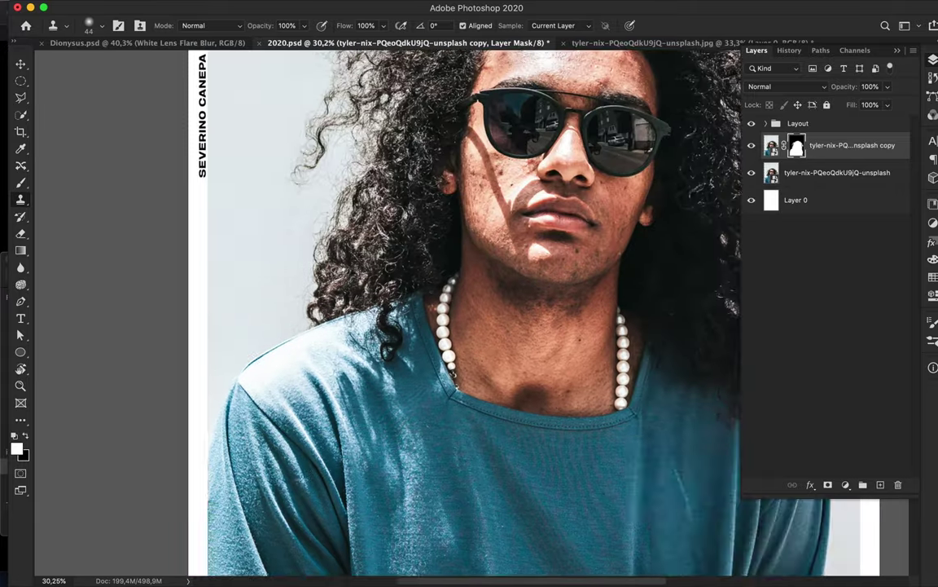
scroll(244, 245, "down", 3)
Outline a strip beside the left sleeve, rasterize the photo layer and duplicate it.
key("j")
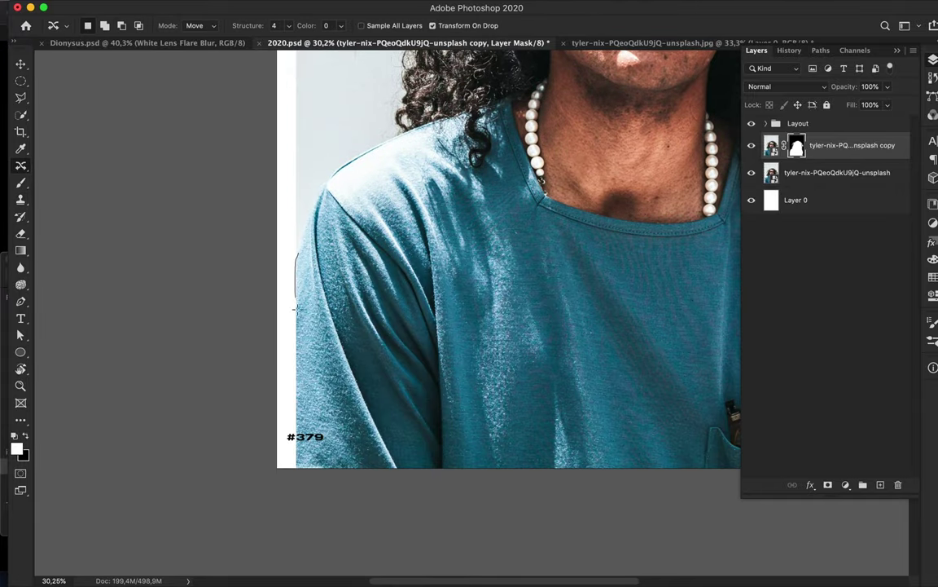
left_click_drag(295, 308, 281, 358)
key("ctrl+2")
key("ctrl+s")
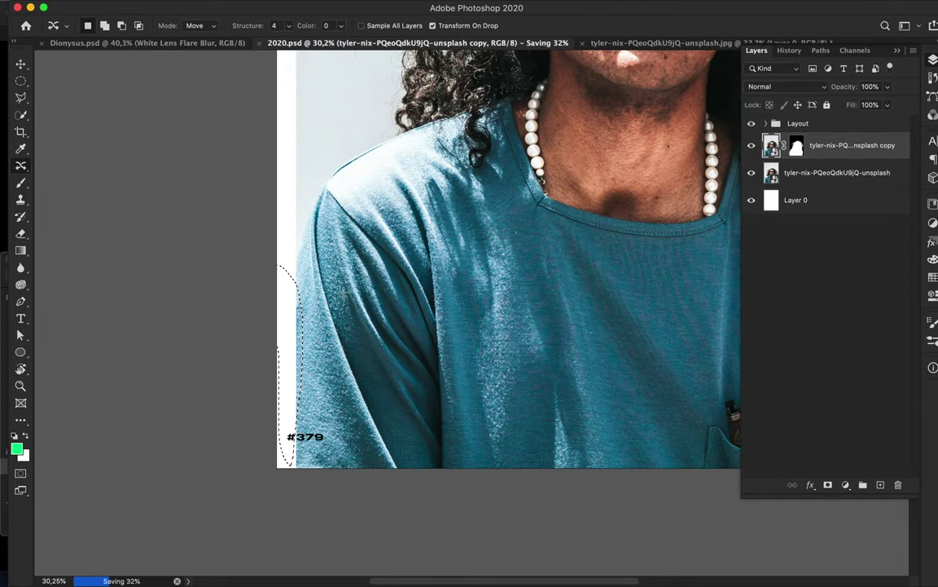
left_click(299, 356)
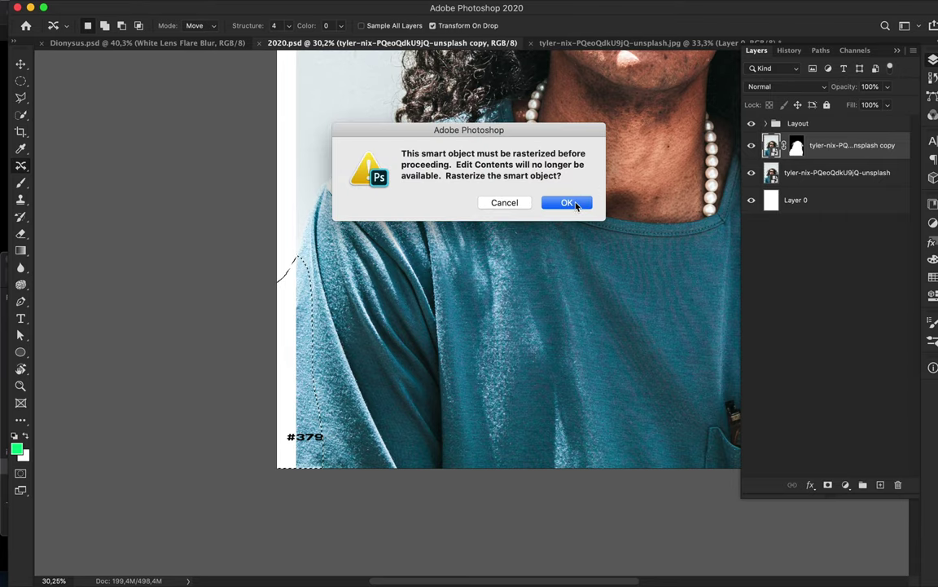
left_click(502, 201)
key("ctrl+j")
right_click(850, 138)
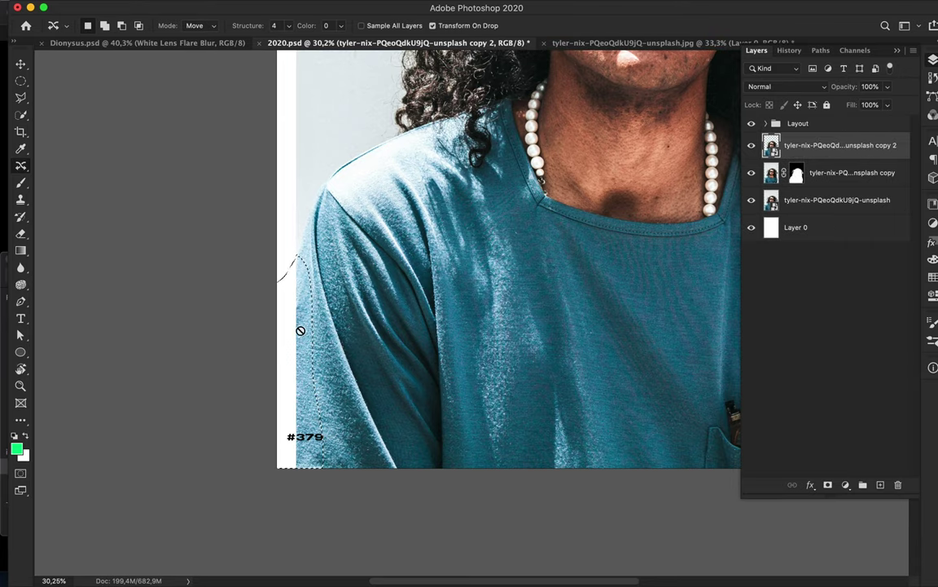
right_click(806, 145)
key("Escape")
right_click(746, 138)
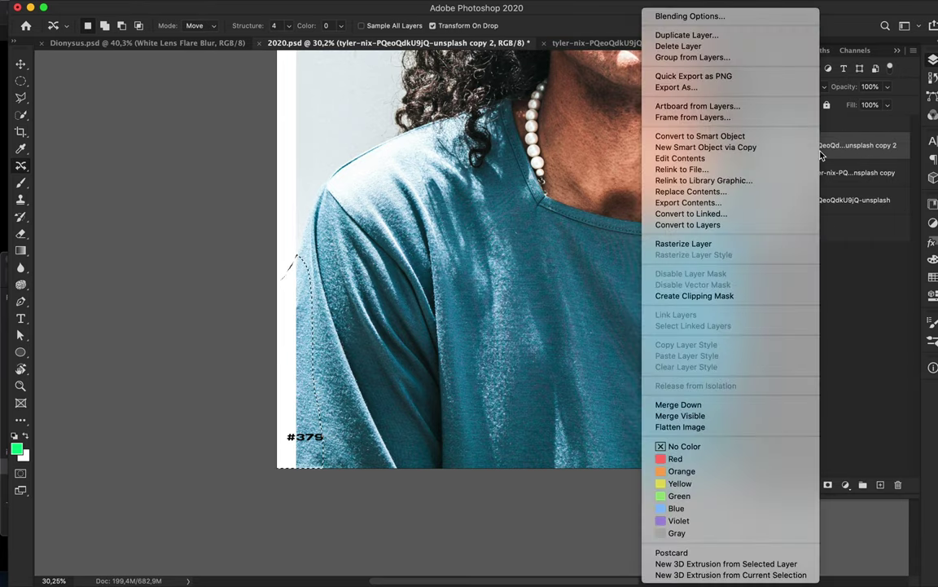
key("Escape")
Content-aware move three sleeve and arm strips outward toward the poster's left edge, then deselect.
mouse_move(304, 297)
left_mouse_down()
mouse_move(288, 305)
mouse_move(285, 293)
left_mouse_up()
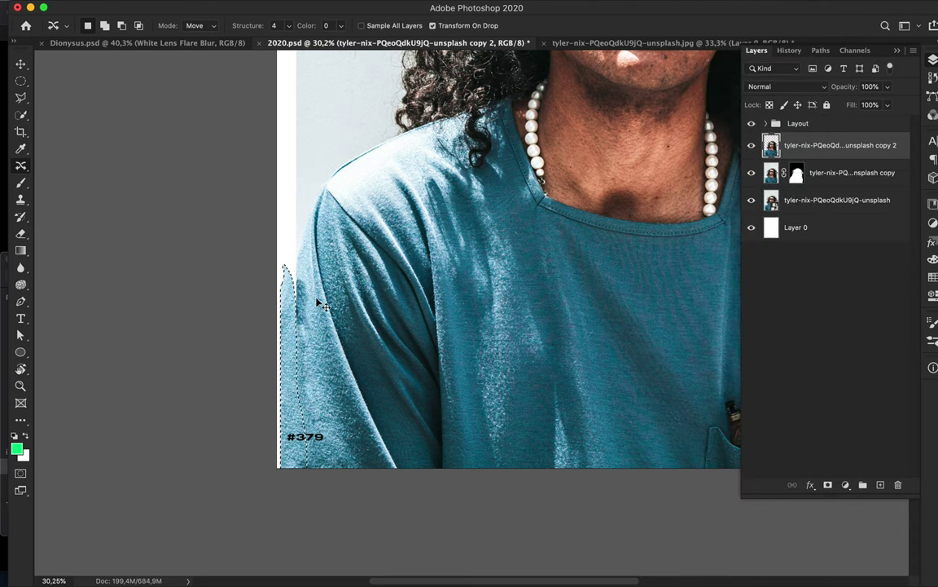
key("Return")
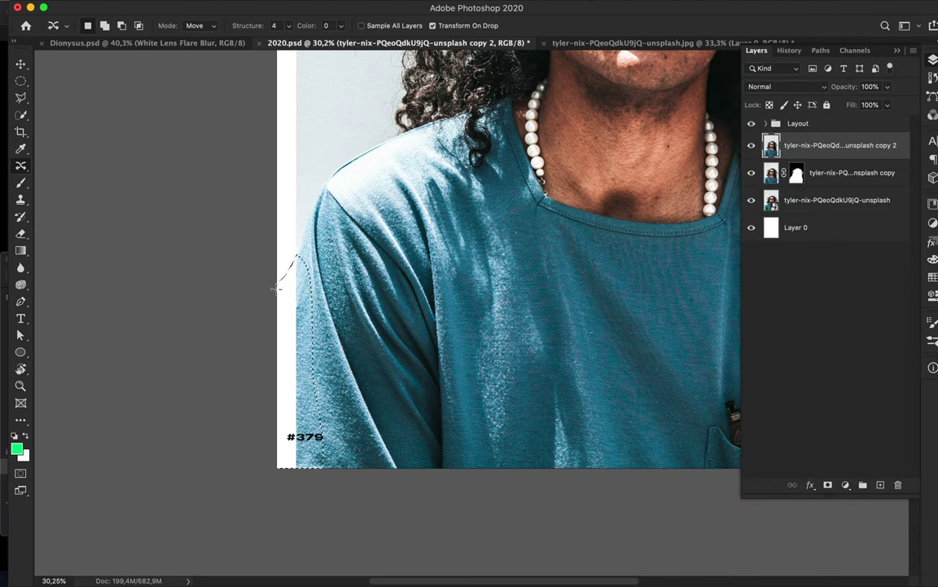
left_click_drag(301, 359, 300, 370)
key("Return")
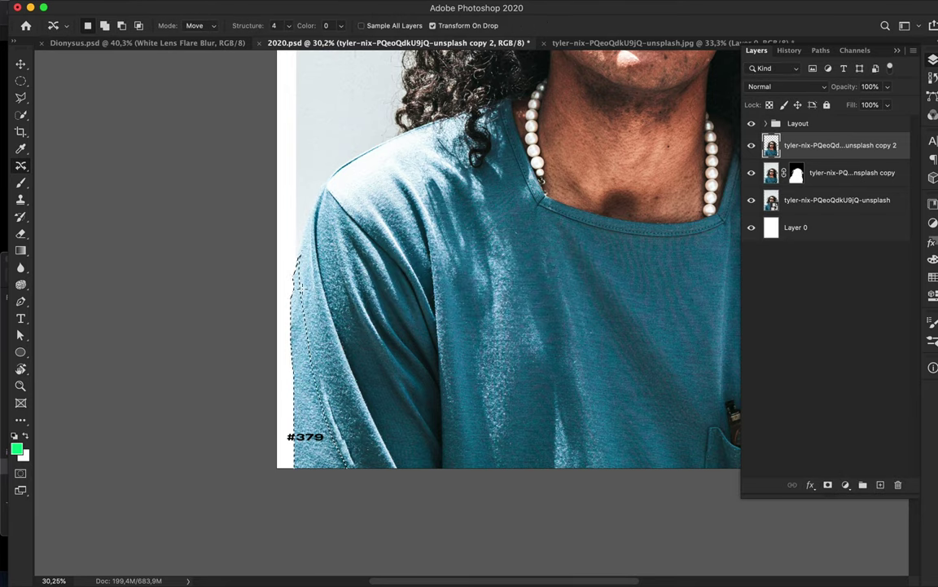
left_click_drag(305, 459, 295, 430)
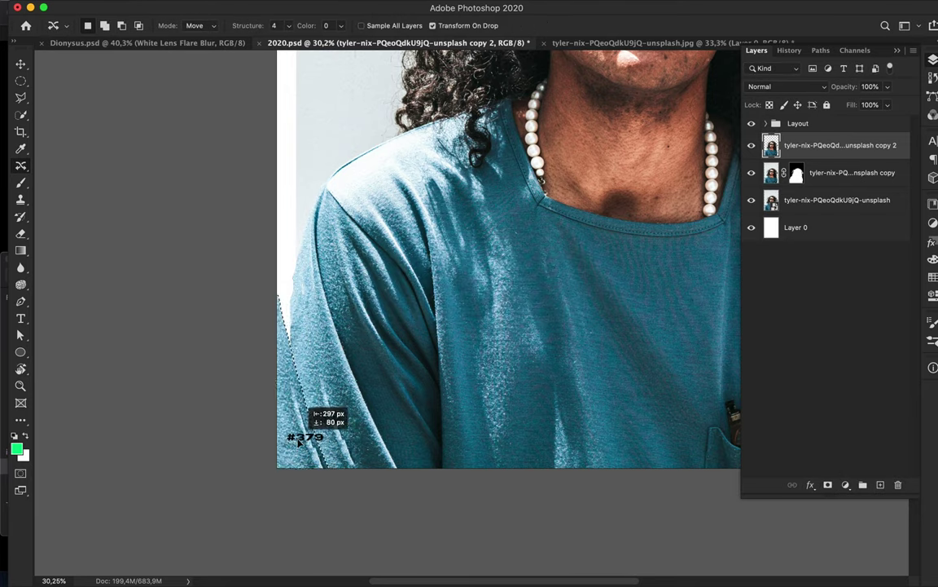
key("Return")
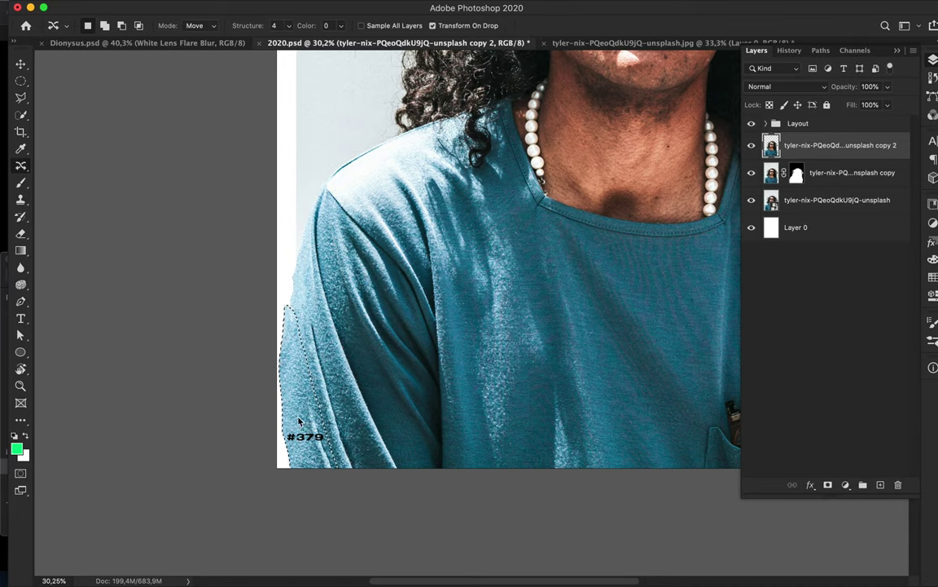
key("ctrl+d")
scroll(299, 420, "down", 5)
scroll(126, 403, "up", 5)
Set the Eraser to full opacity and adjust the Clone Stamp brush for the left shirt edge.
key("e")
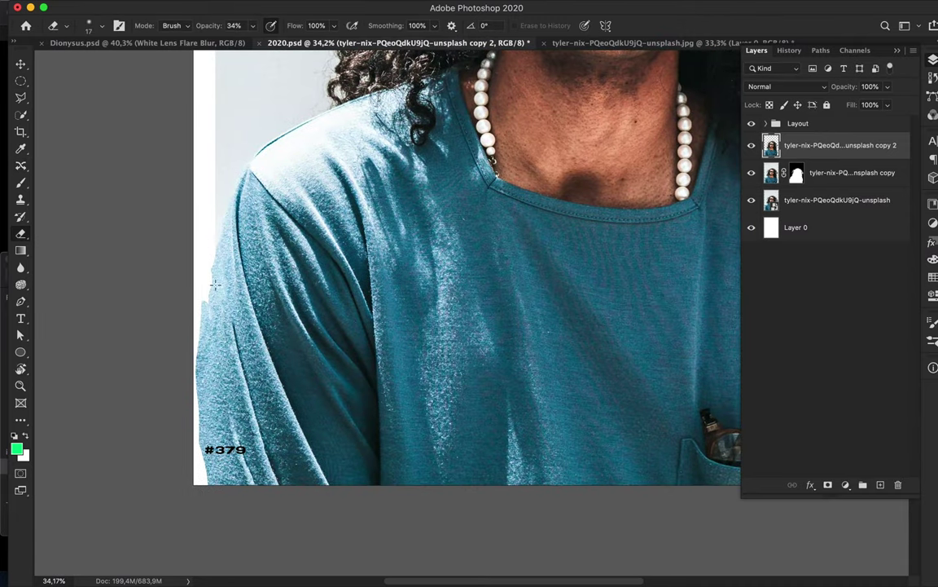
scroll(215, 285, "up", 3)
key("0")
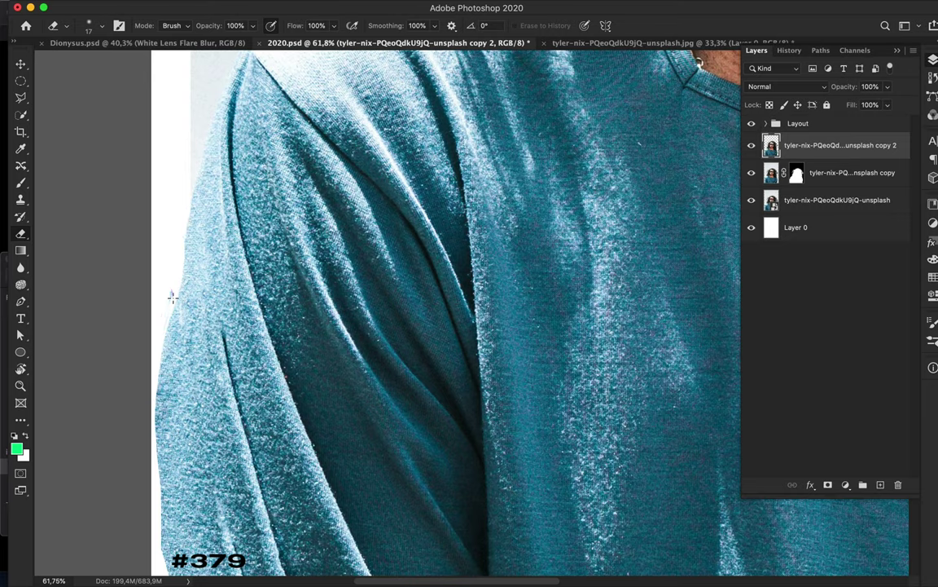
scroll(170, 301, "down", 3)
key("s")
left_click(102, 27)
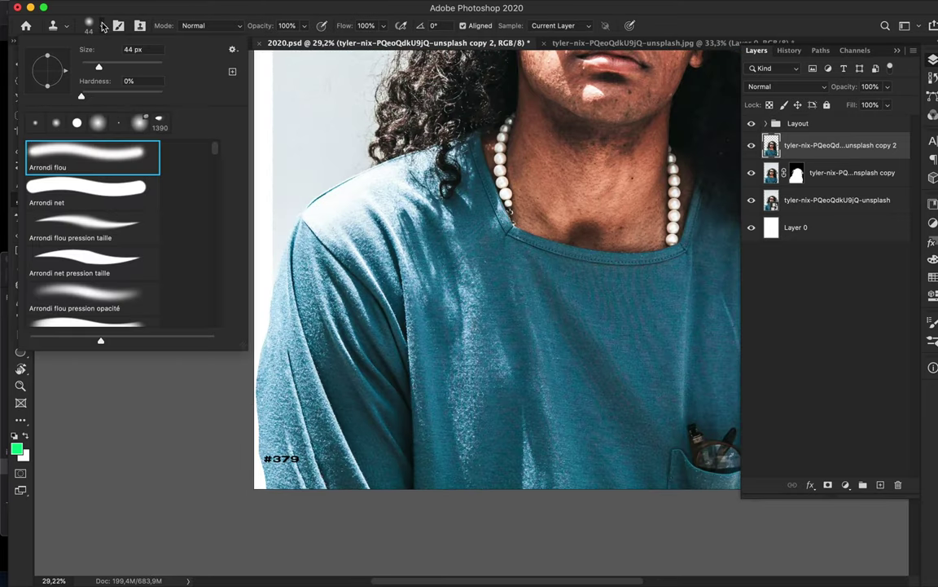
left_click(269, 404)
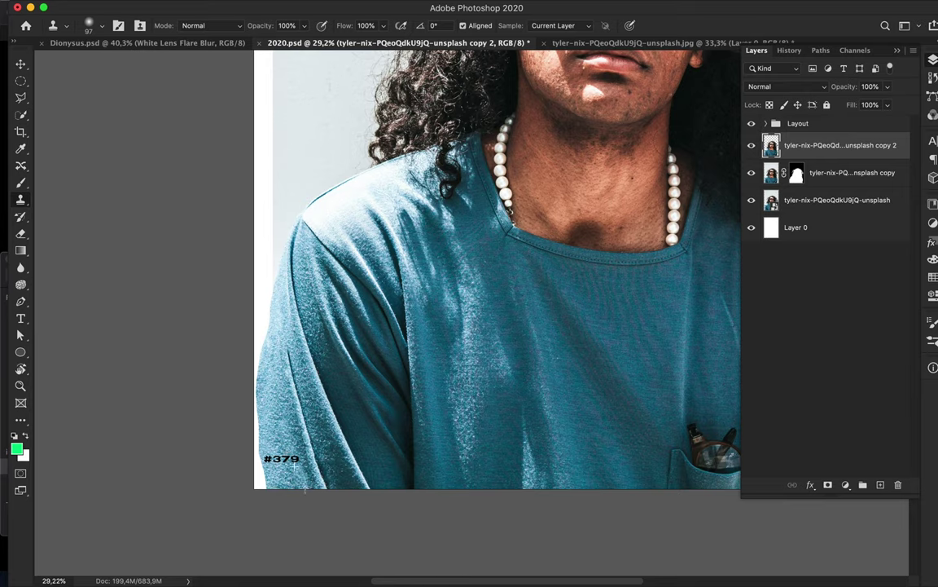
scroll(281, 440, "down", 1)
scroll(254, 401, "up", 2)
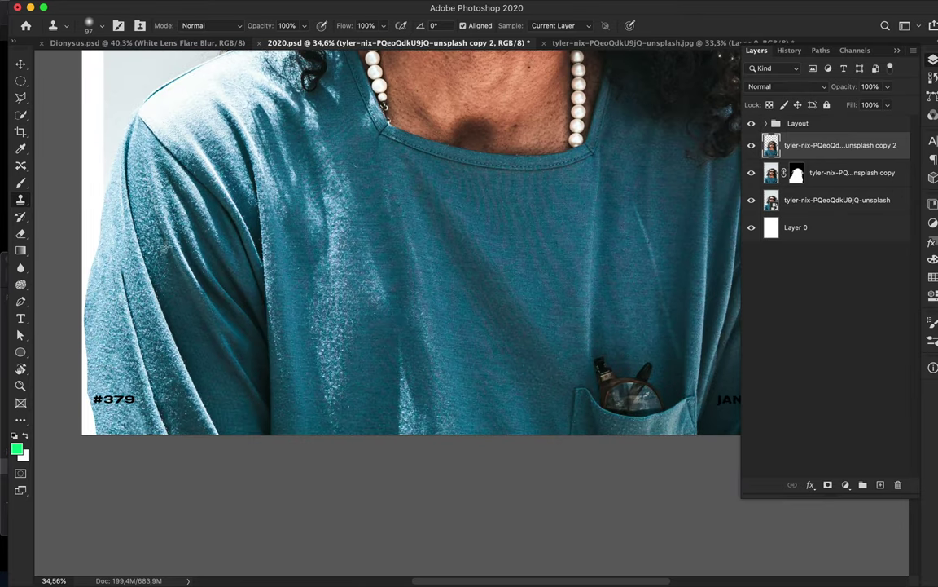
Alternate erasing and clone stamping to blend the extended sleeve into the shirt.
key("e")
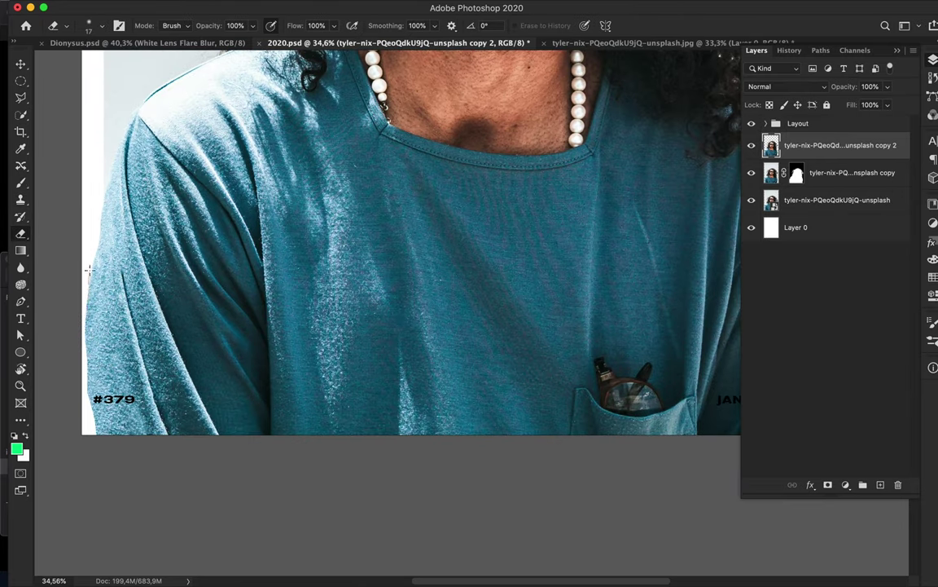
scroll(83, 319, "up", 1)
scroll(88, 261, "up", 1)
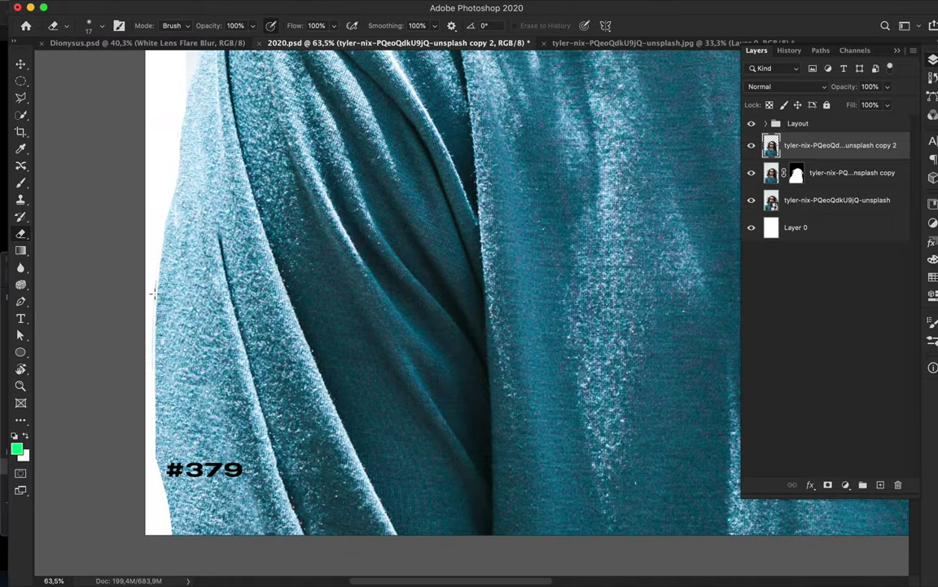
scroll(159, 488, "down", 2)
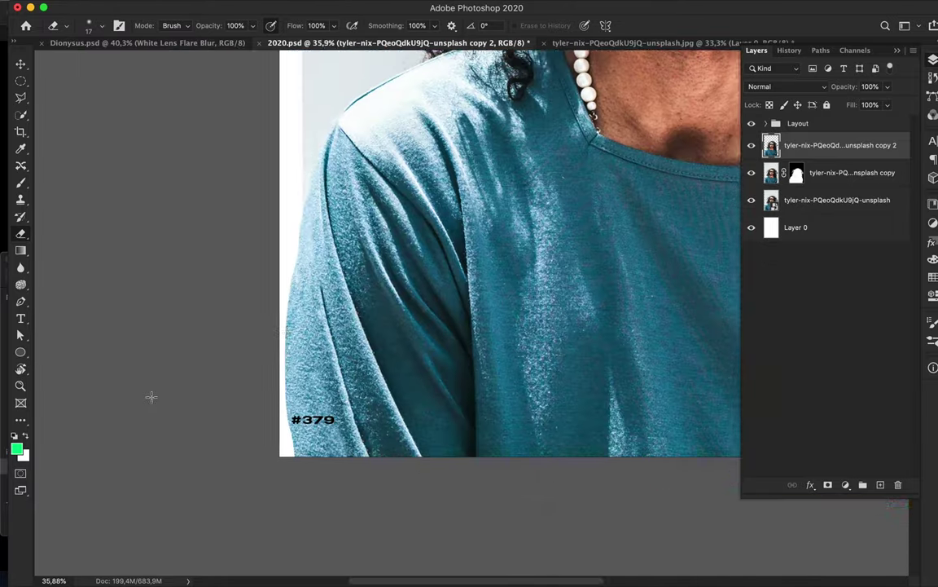
scroll(151, 394, "down", 2)
scroll(236, 428, "up", 1)
key("s")
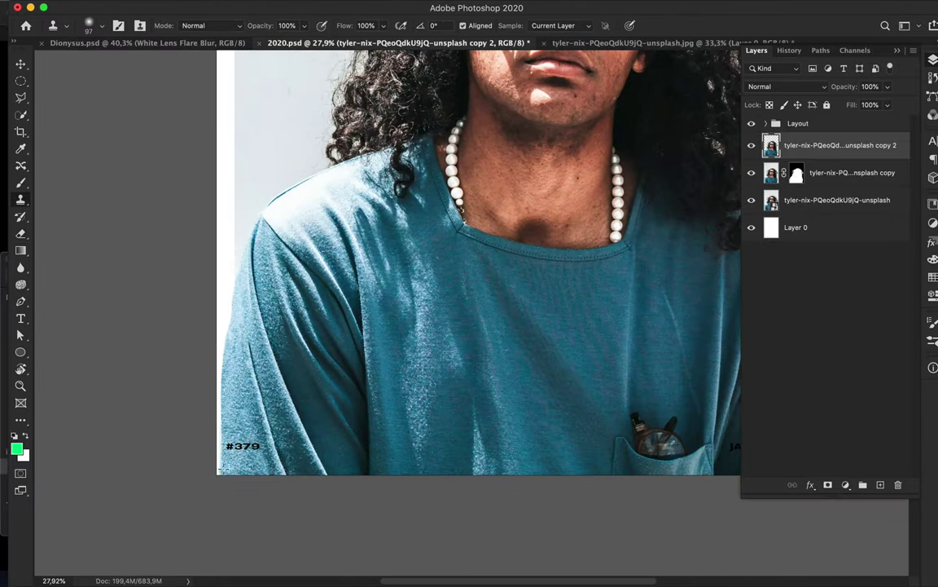
scroll(219, 444, "up", 1)
key("e")
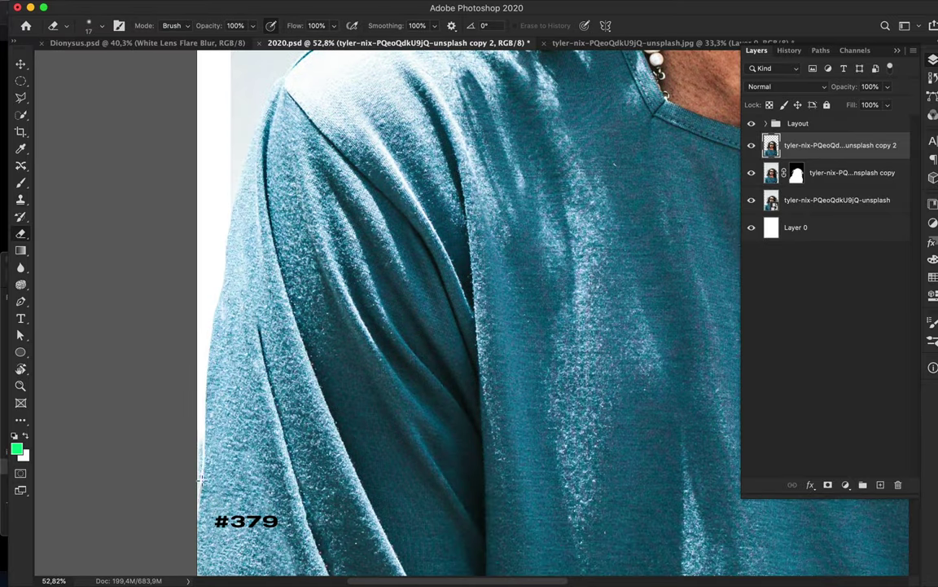
scroll(194, 497, "down", 2)
scroll(188, 550, "down", 1)
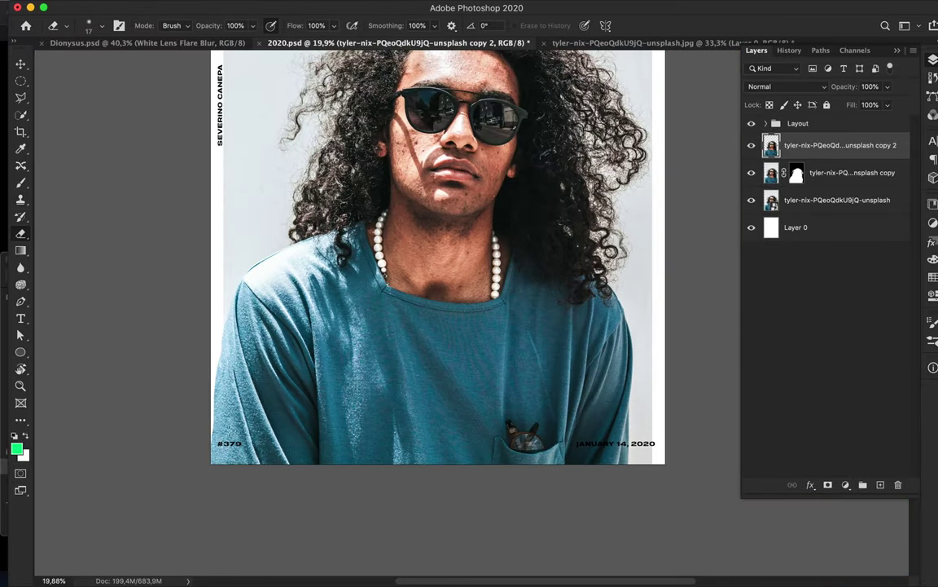
scroll(263, 464, "down", 1)
Add an empty layer above the lower photo copy and sample the teal from the shirt.
key("v")
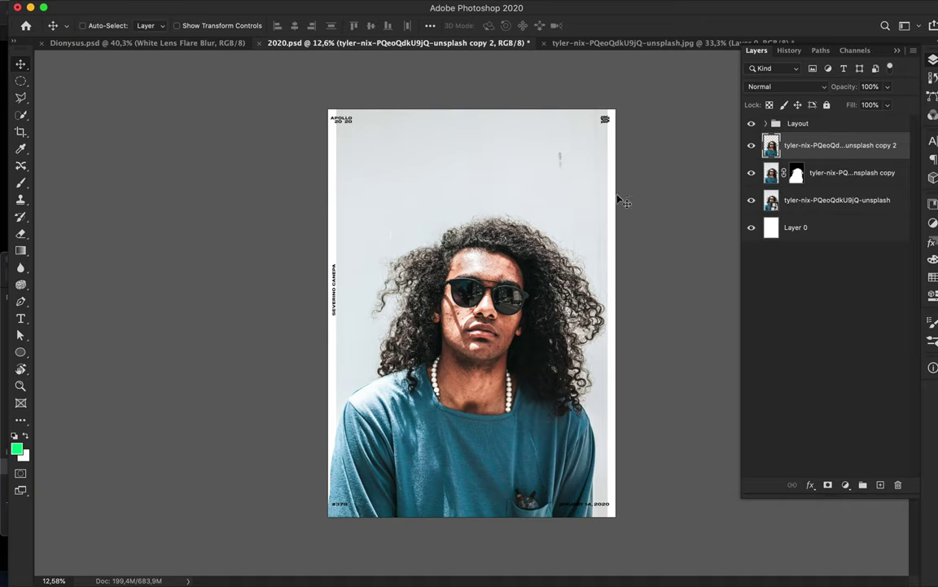
left_click(810, 172)
left_click(880, 486)
key("i")
left_click_drag(395, 411, 473, 485)
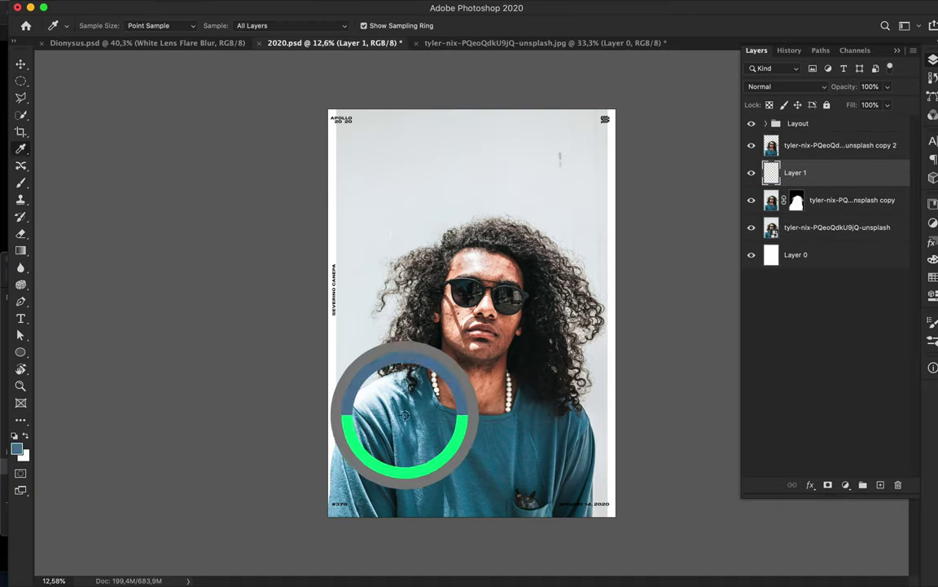
Type 'FUN' in teal and scale it large behind the man's hair.
key("t")
left_click(356, 193)
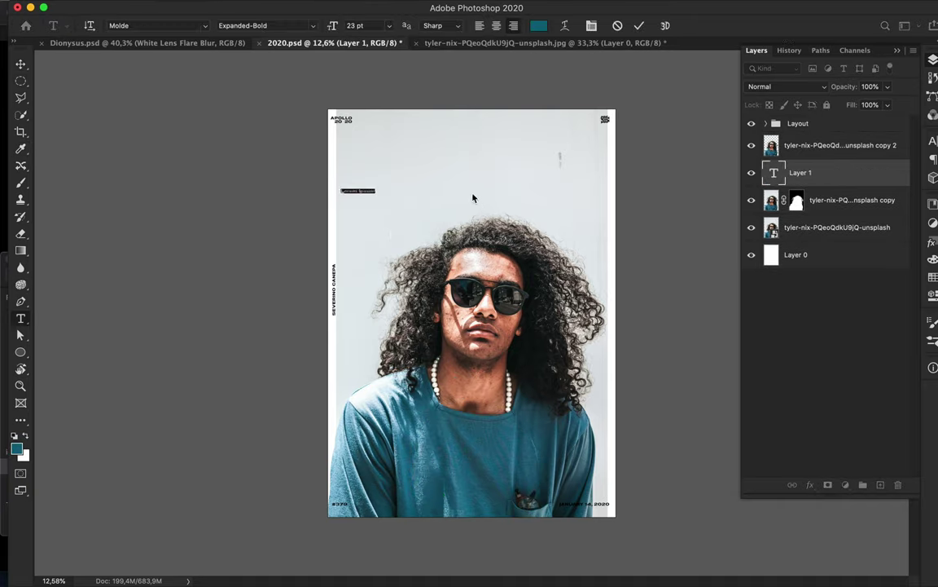
type("FUN")
key("ctrl+t")
mouse_move(430, 193)
left_mouse_down()
mouse_move(483, 216)
mouse_move(429, 203)
left_mouse_up()
key("Return")
key("ctrl+t")
key("Return")
Duplicate the FUN text above the top photo, move it down and retype it as 'HAIRS'.
key("ctrl+j")
key("ctrl+bracketright")
mouse_move(517, 332)
left_mouse_down()
mouse_move(511, 450)
mouse_move(522, 458)
left_mouse_up()
double_click(488, 448)
type("HAIRS")
key("ctrl+Return")
Sample a darker teal from near the shirt collar.
scroll(450, 392, "up", 3)
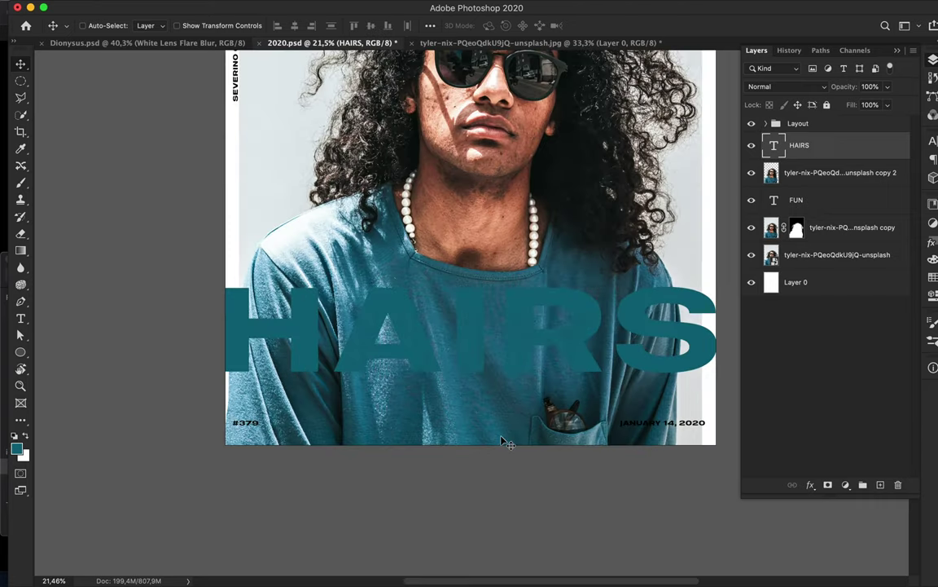
scroll(451, 391, "up", 3)
key("i")
mouse_move(505, 408)
left_mouse_down()
mouse_move(510, 325)
mouse_move(495, 261)
left_mouse_up()
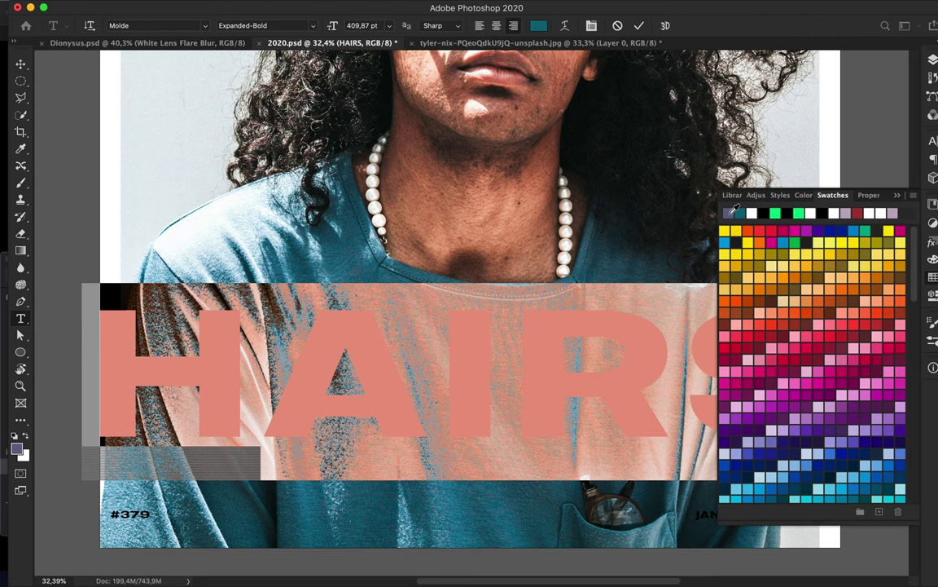
Recolour the HAIRS text to a darker blue-teal (#183e4d) sampled from the photo.
left_click(740, 212)
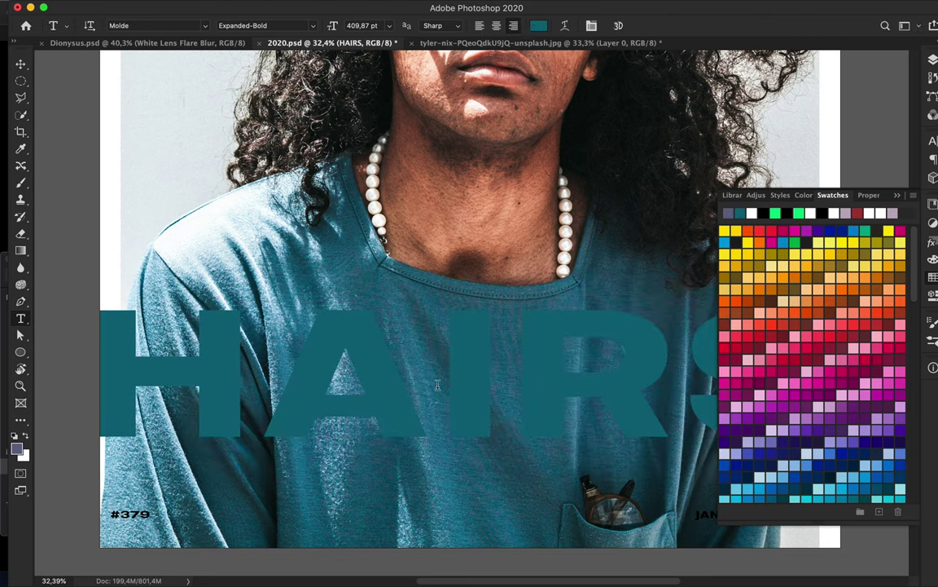
left_click(539, 25)
left_click(674, 232)
scroll(512, 367, "down", 1)
left_click(539, 25)
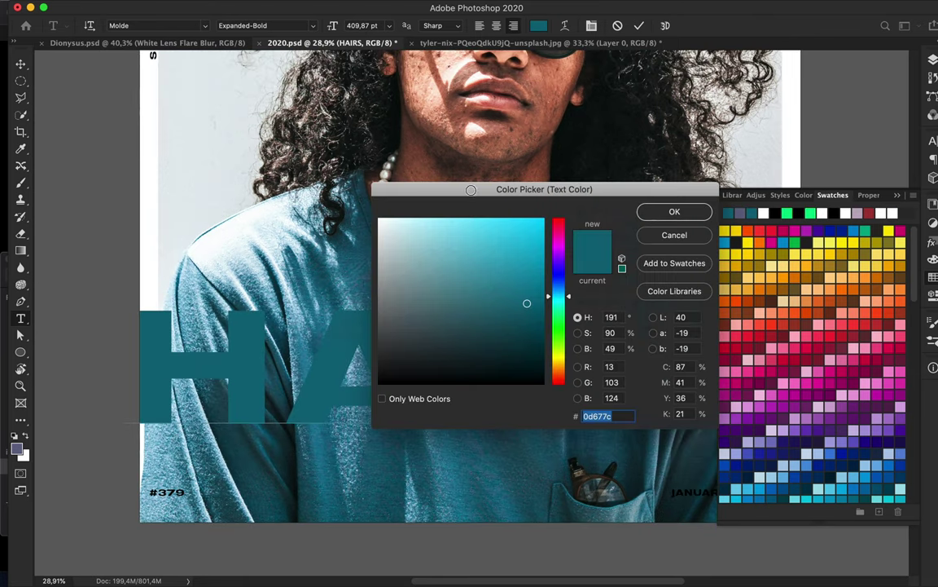
left_click_drag(506, 184, 687, 65)
mouse_move(496, 308)
left_mouse_down()
mouse_move(476, 310)
mouse_move(363, 203)
left_mouse_up()
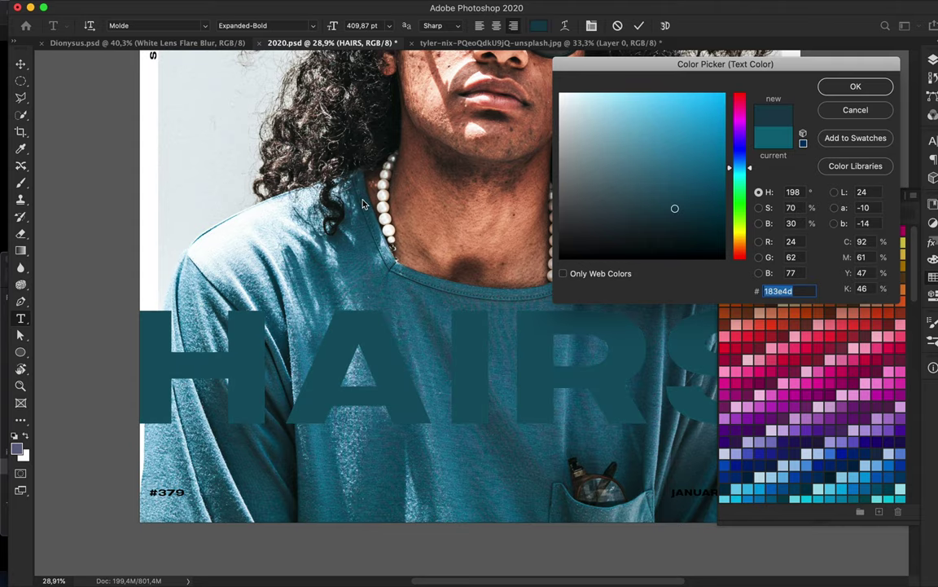
key("Return")
Set HAIRS tracking to 0 and move it along the bottom of the poster.
key("ctrl+0")
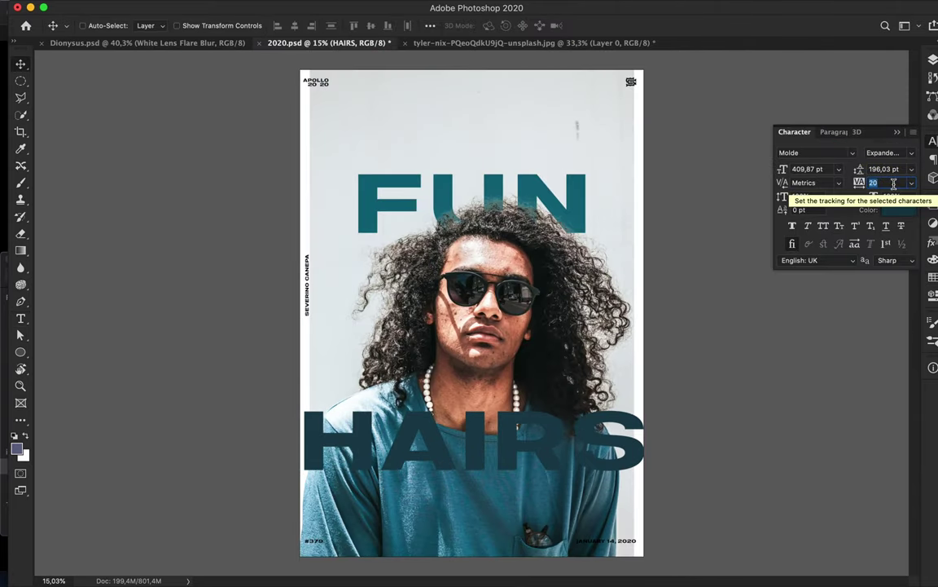
type("0")
left_click_drag(505, 395, 535, 445)
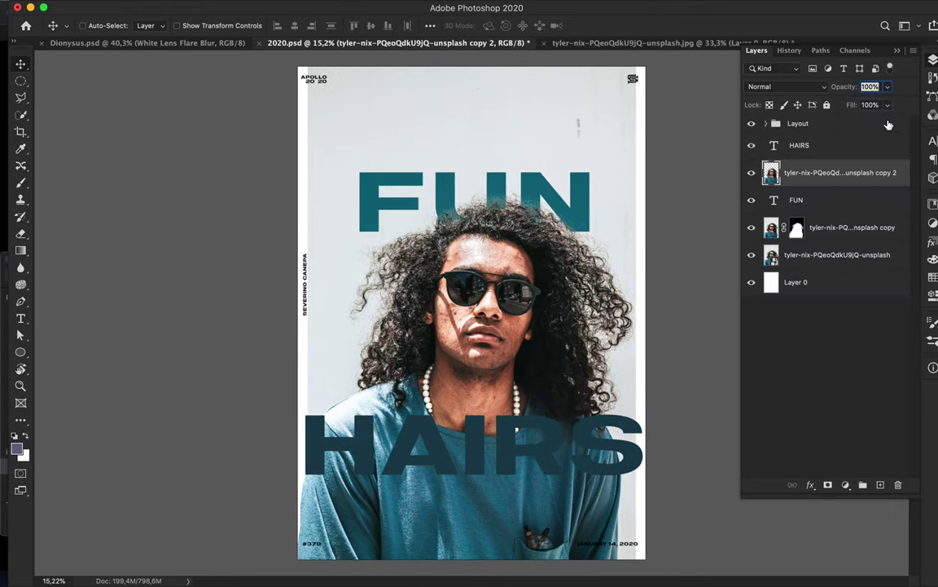
Add a Gaussian-blurred photo copy named BLUR, set to Overlay at low fill.
key("ctrl+j")
left_click(310, 8)
left_click(521, 212)
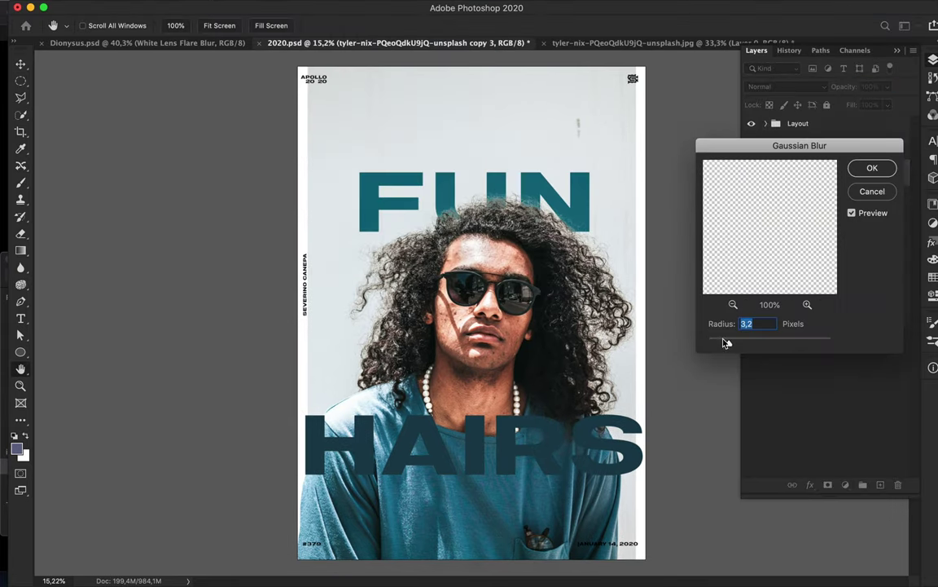
key("Return")
left_click(787, 86)
left_click(774, 214)
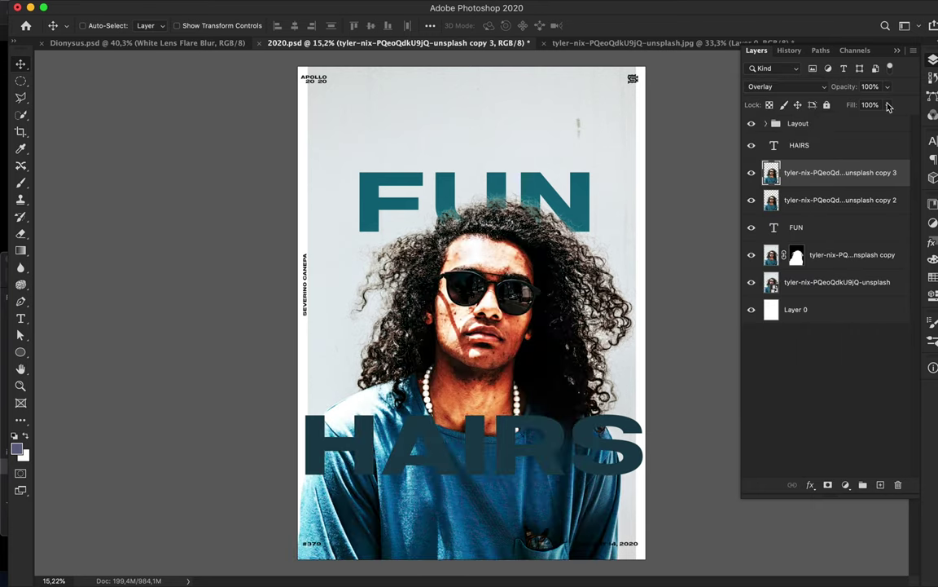
left_click_drag(887, 104, 831, 124)
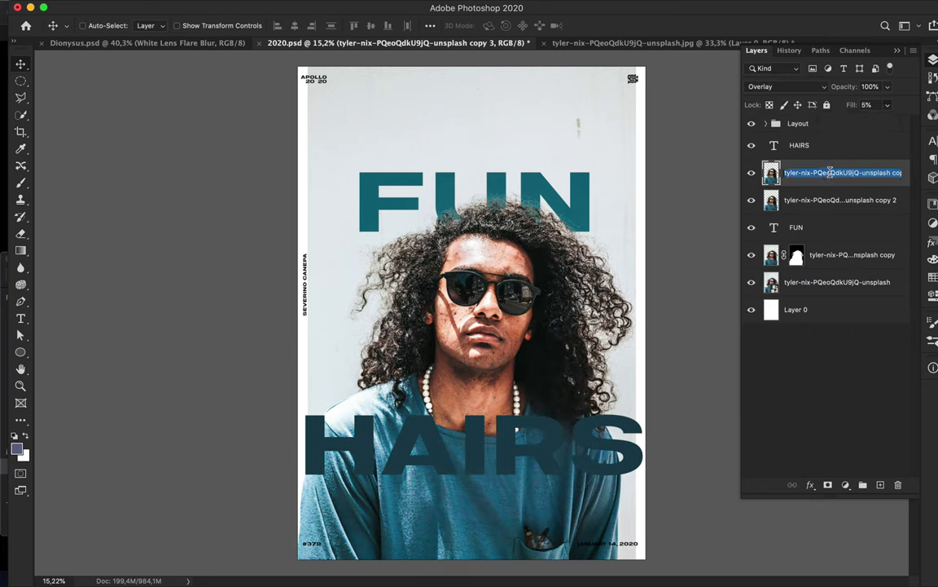
type("BLUR")
left_click(842, 202)
Duplicate the photo again and apply Add Noise to the copy.
key("ctrl+j")
left_click(305, 8)
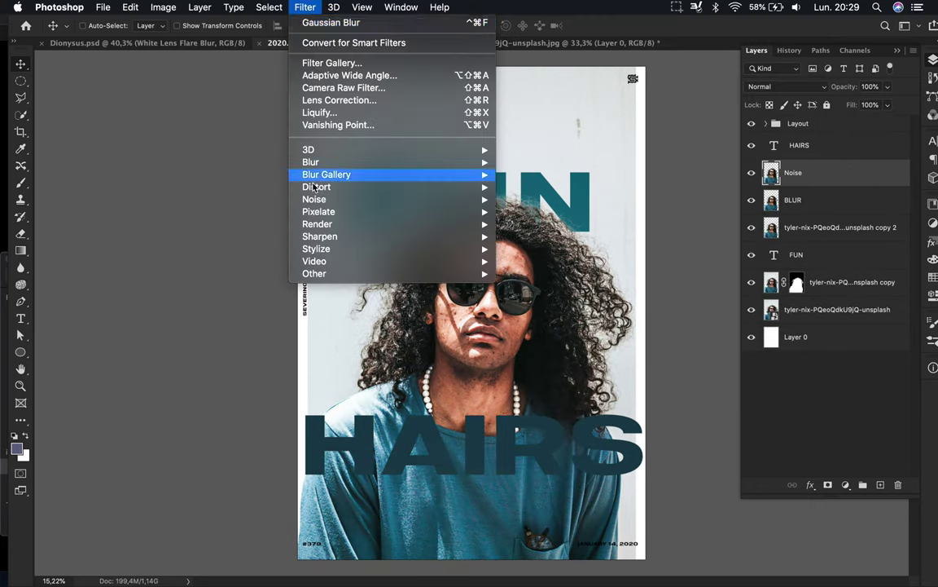
left_click(505, 210)
key("Return")
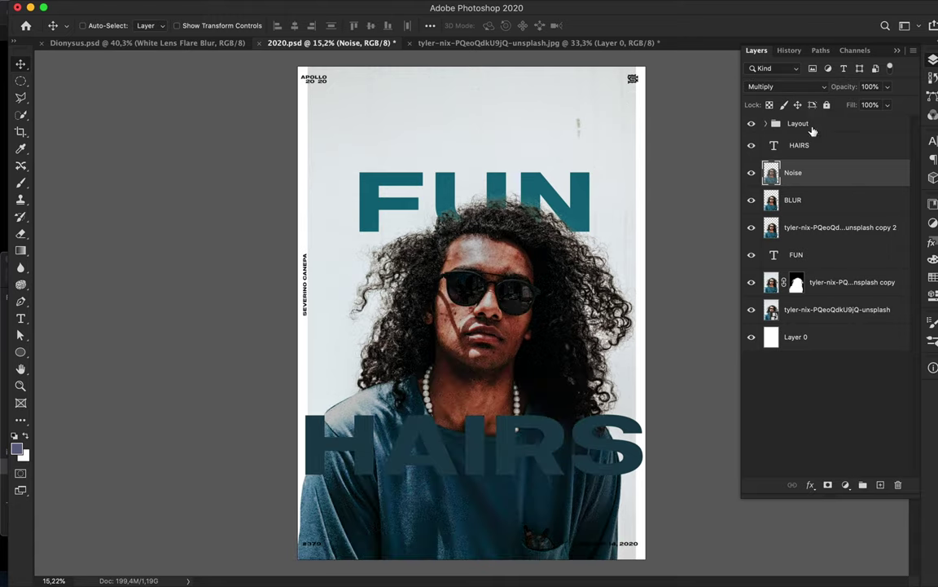
Move the High Pass layer up and set it to Overlay with about 7% fill.
left_click_drag(828, 227, 828, 209)
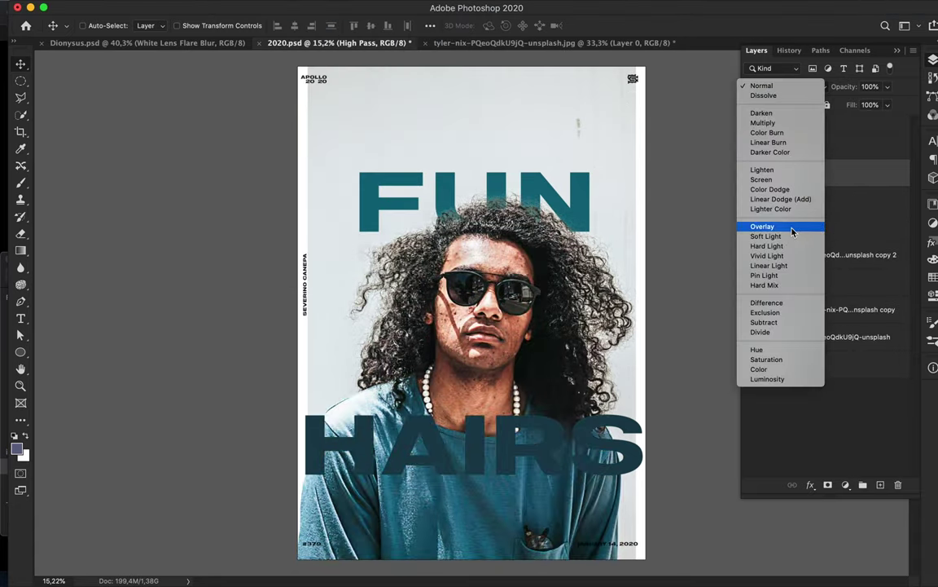
left_click(763, 225)
left_click(786, 86)
left_click(762, 149)
left_click_drag(887, 105, 831, 122)
scroll(553, 181, "up", 2)
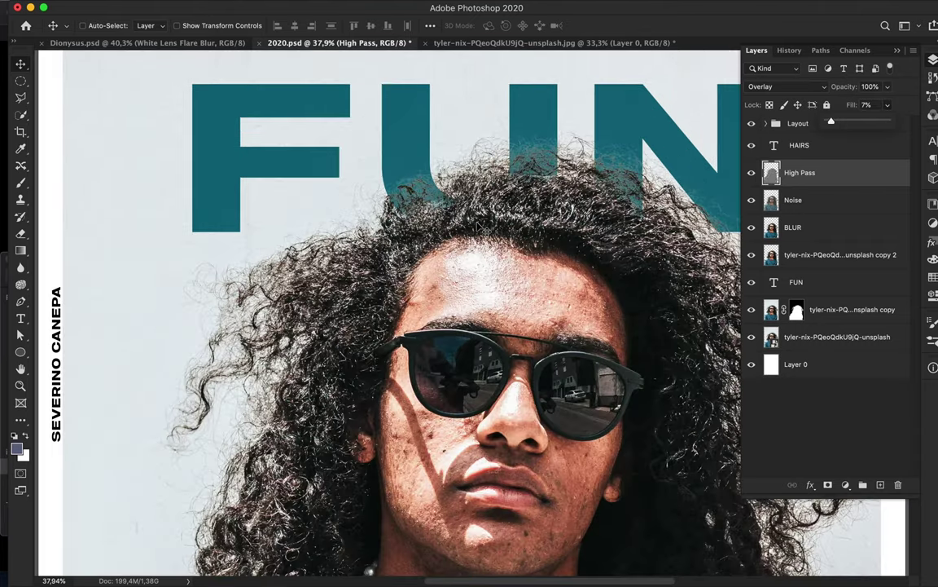
Group the photo and effect layers as Subject, then merge a copy and hide the original.
left_click(815, 254, "shift")
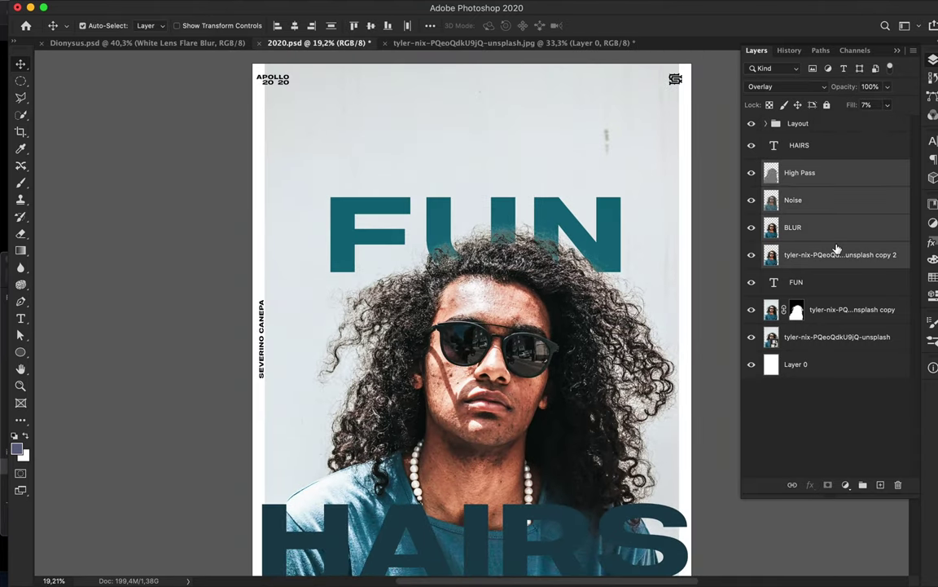
key("ctrl+g")
key("ctrl+j")
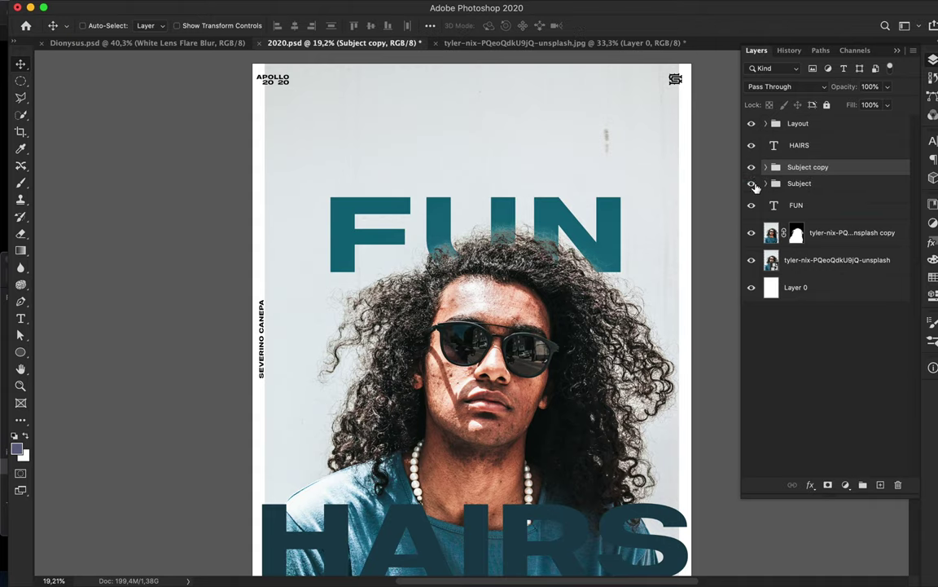
left_click(751, 192)
key("ctrl+e")
Add a clipped Levels adjustment (11 / 1.00 / 241), then nudge FUN down and reposition HAIRS.
left_click(846, 484)
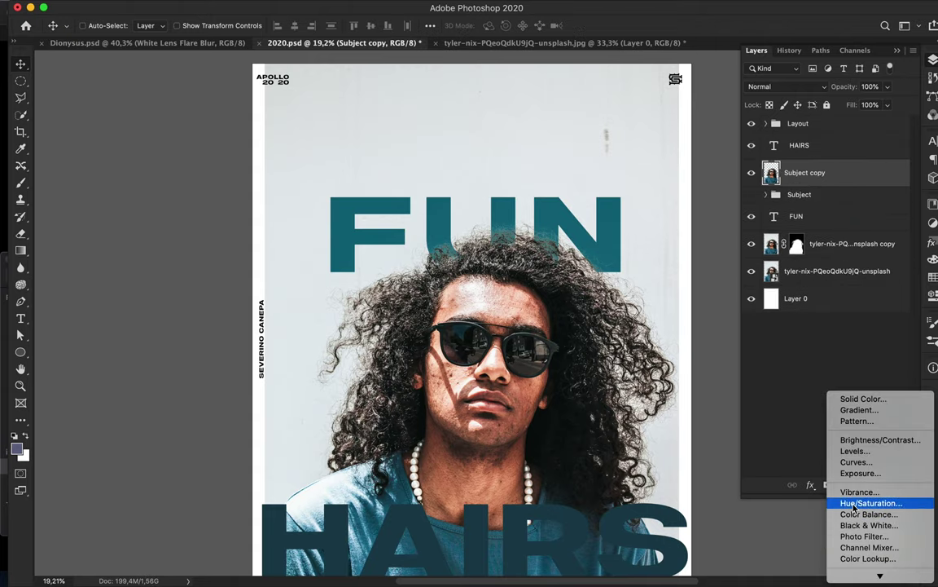
left_click(854, 450)
mouse_move(745, 330)
left_mouse_down()
mouse_move(765, 330)
mouse_move(750, 330)
left_mouse_up()
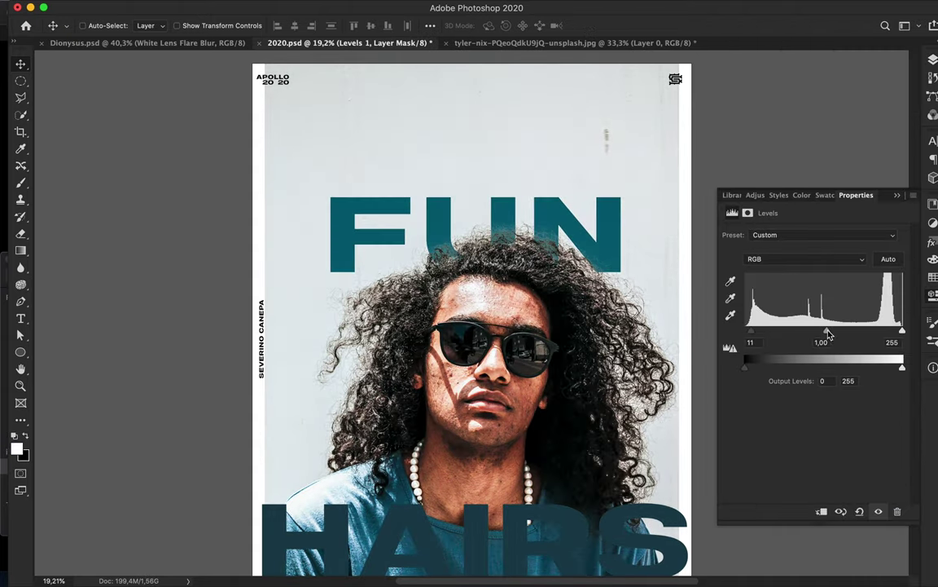
left_click_drag(822, 330, 824, 330)
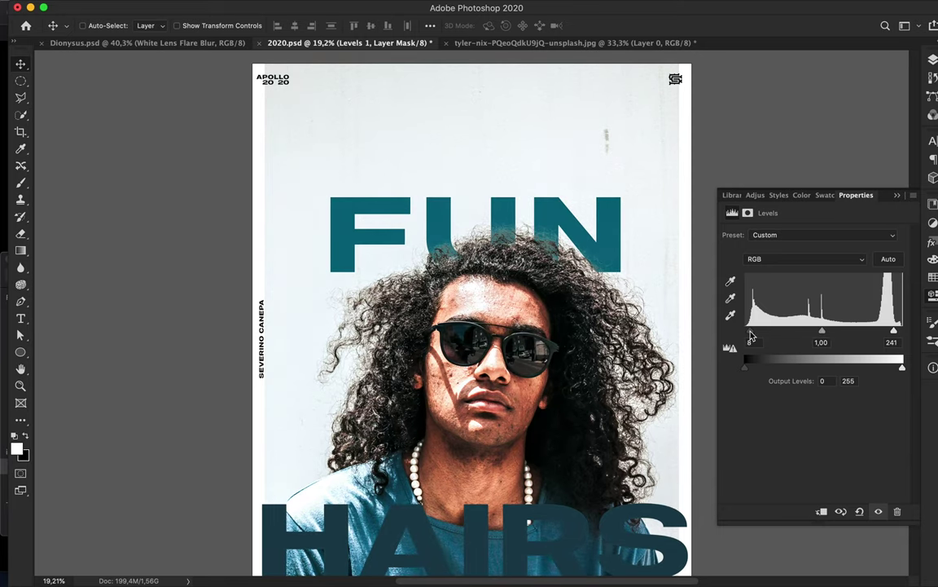
key("super+minus")
left_click(805, 172)
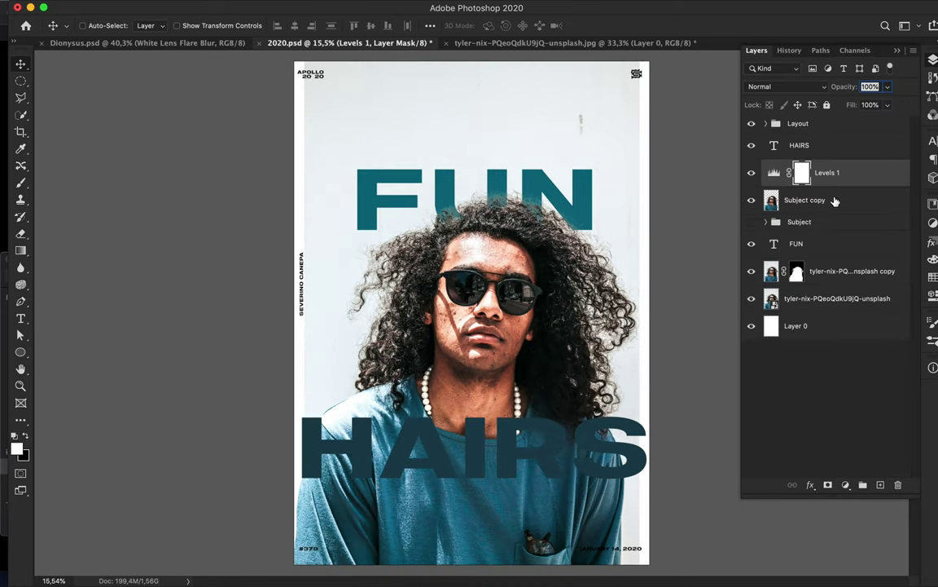
left_click_drag(555, 178, 555, 188)
mouse_move(507, 428)
left_mouse_down()
mouse_move(506, 367)
mouse_move(509, 477)
left_mouse_up()
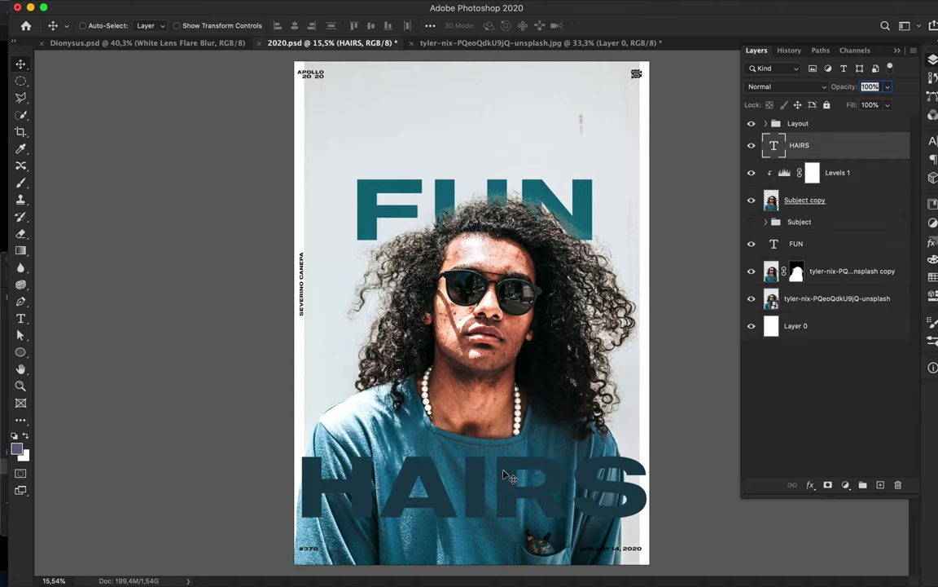
Draw a tall, thin teal rectangle line down the poster's left side.
scroll(508, 477, "up", 3)
scroll(408, 326, "up", 5)
key("m")
key("g")
key("u")
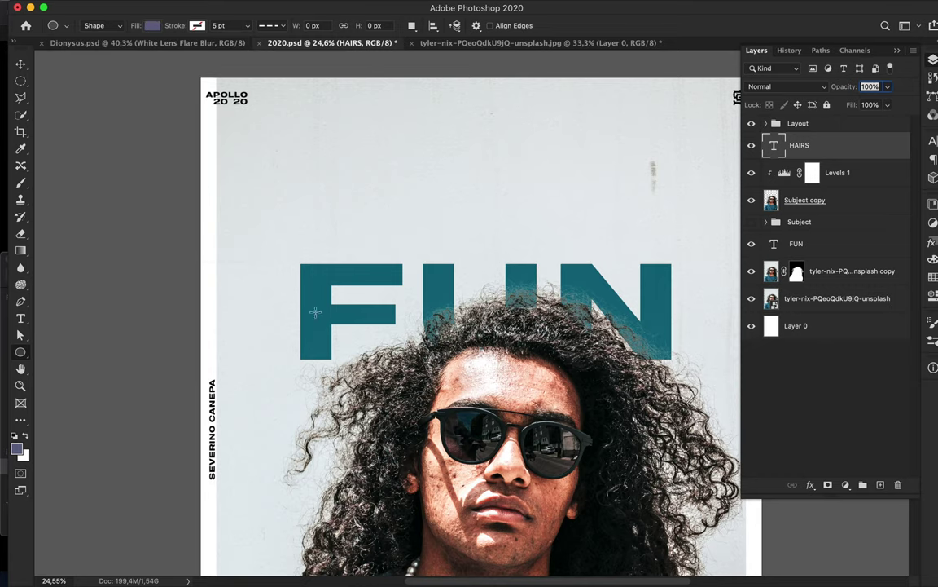
left_click_drag(272, 130, 272, 439)
key("ctrl+z")
right_click(20, 352)
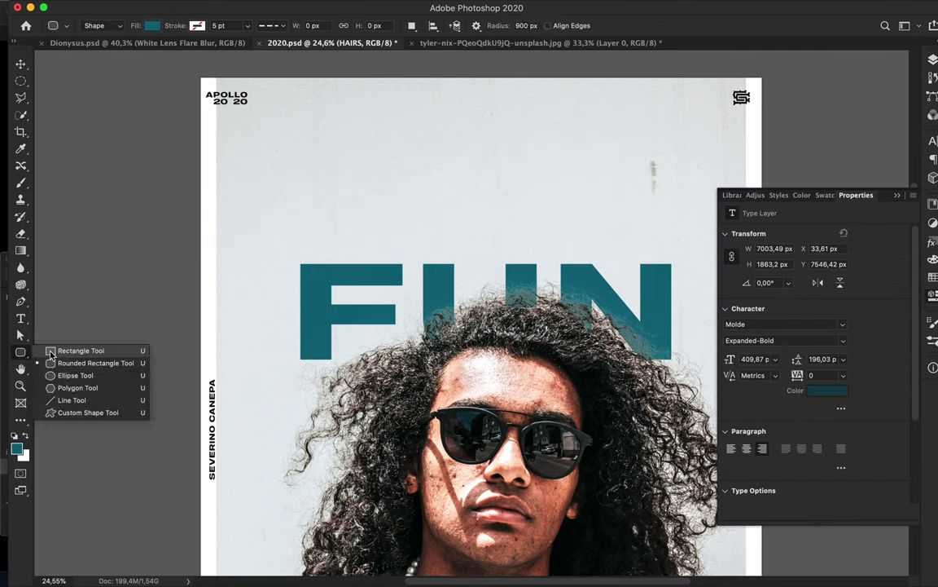
left_click(84, 397)
left_click_drag(266, 79, 265, 515)
key("v")
left_click_drag(263, 371, 272, 371)
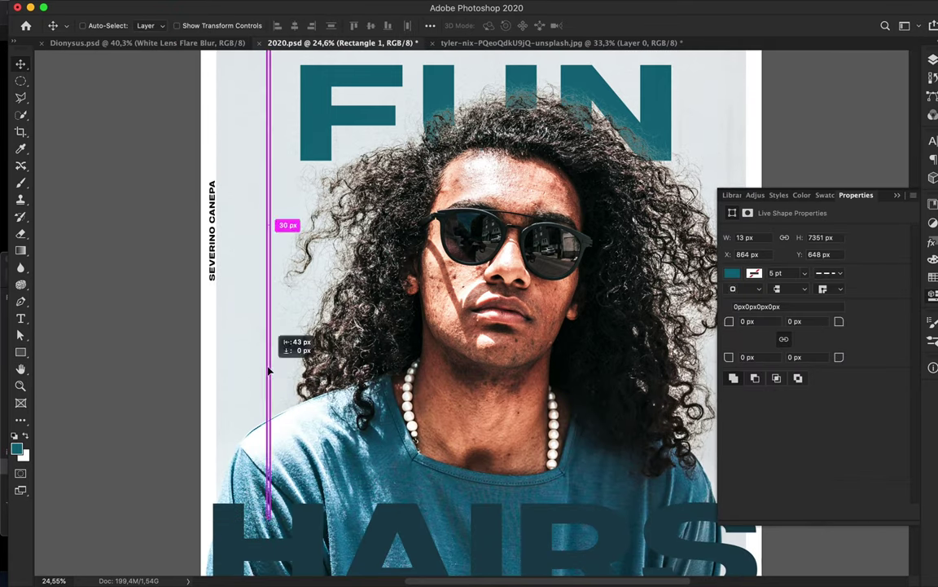
Duplicate the line, group the vertical pair, and place the group beneath Subject copy.
key("ctrl+j")
key("ctrl+minus")
key("ctrl+g")
left_click_drag(339, 346, 334, 397)
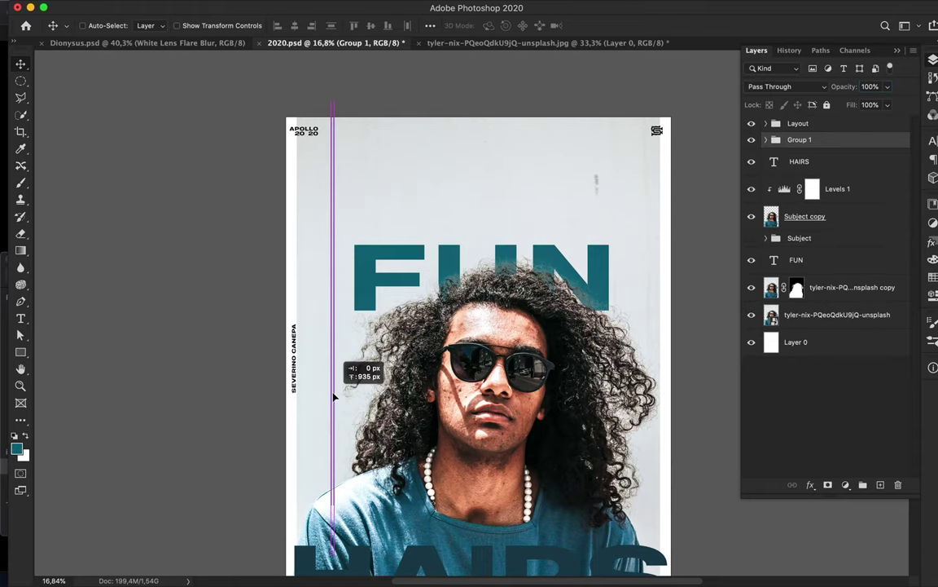
left_click_drag(808, 152, 807, 228)
scroll(635, 270, "down", 2)
Duplicate the lines group, rotate it 90° to horizontal, and move it down onto the chest.
key("ctrl+j")
key("ctrl+t")
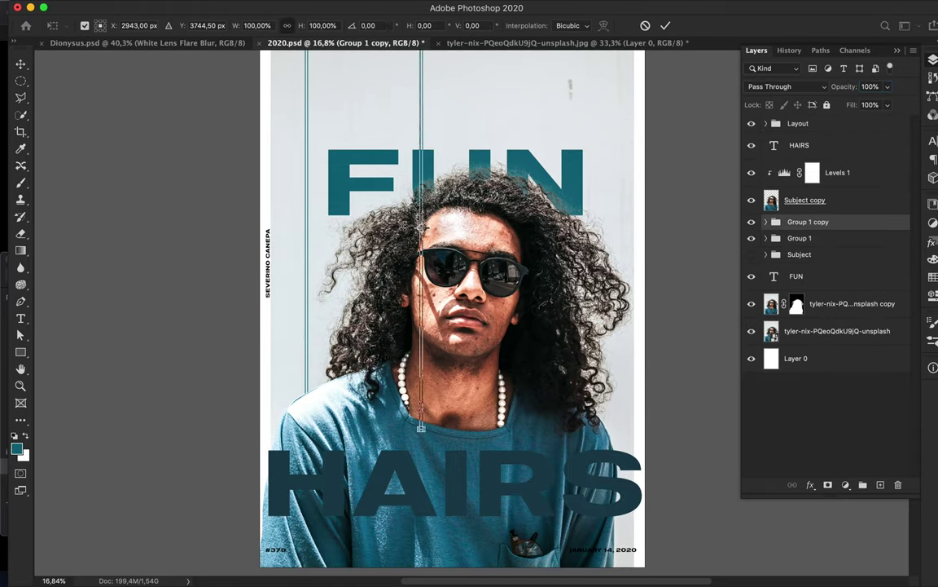
key("Return")
left_click_drag(800, 165, 807, 167)
scroll(516, 452, "up", 5)
left_click_drag(452, 303, 453, 314)
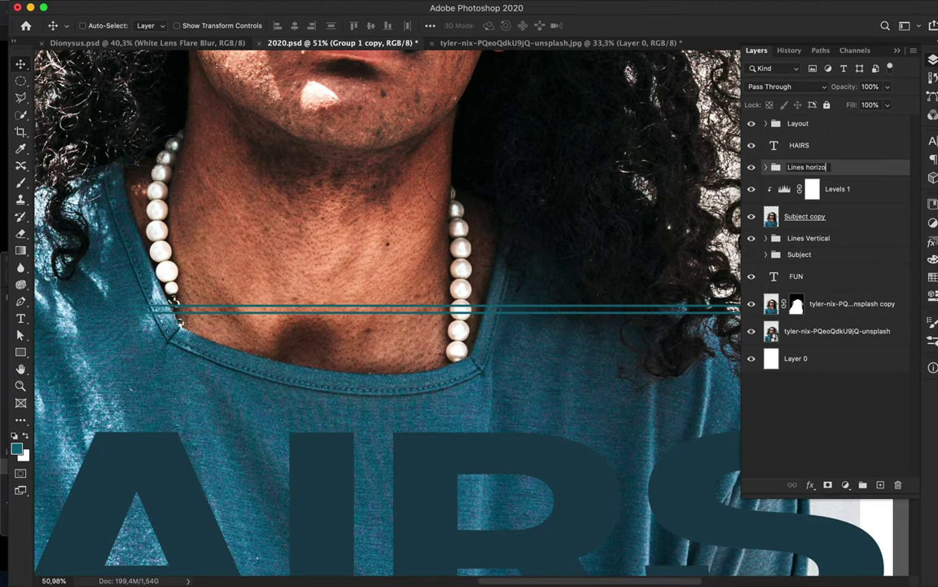
Name the copied lines group 'Lines horizontal'.
type("ntal")
key("Return")
left_click(828, 485)
scroll(106, 350, "up", 5)
Set up the Brush at 41 px, then 17 px, for masking the lines near the necklace.
key("b")
scroll(32, 439, "left", 5)
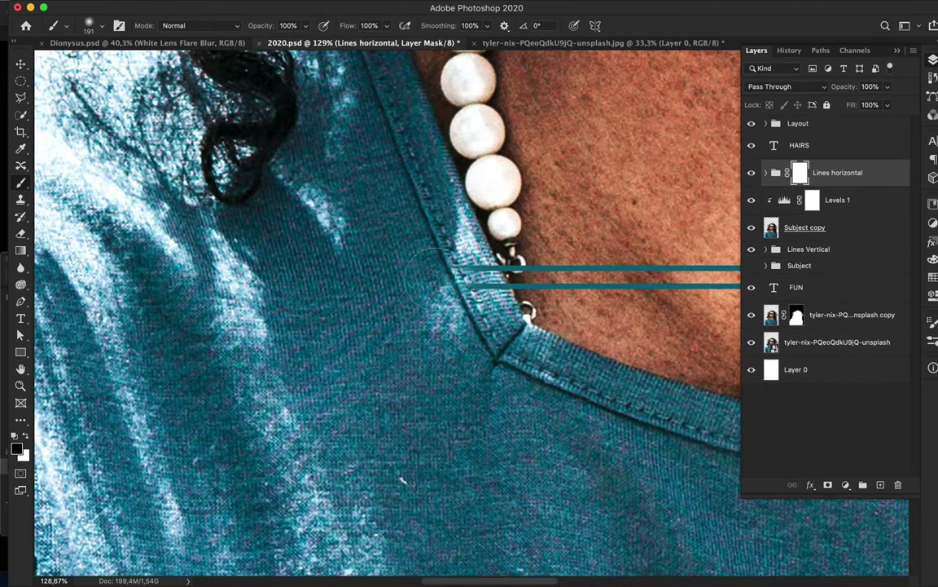
key("Return")
type("41")
key("Return")
scroll(476, 280, "up", 5)
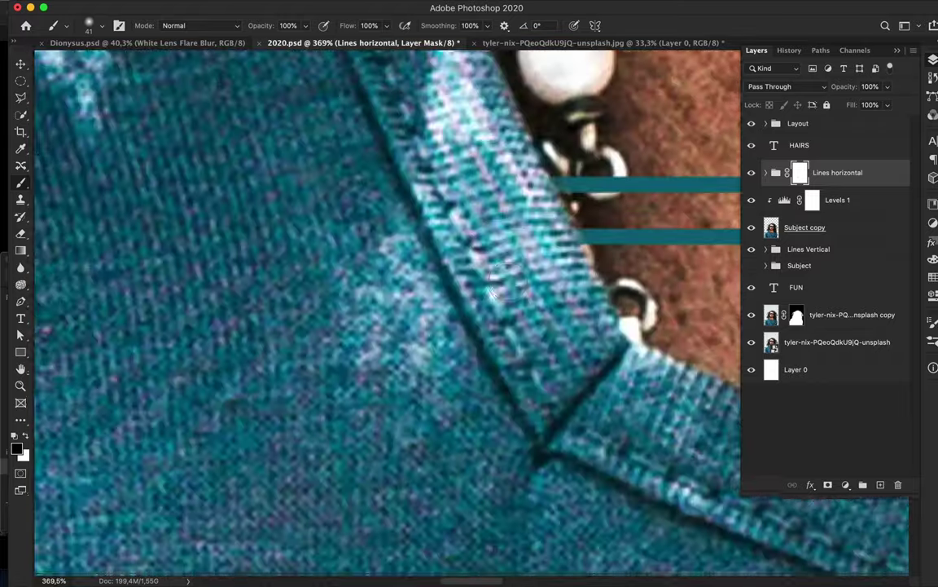
key("Return")
type("17")
key("Return")
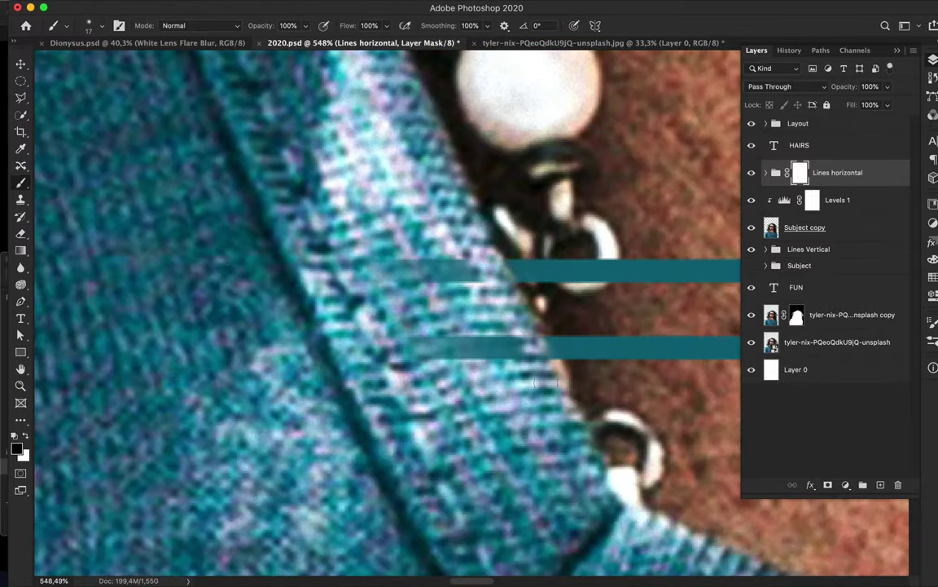
scroll(368, 515, "down", 10)
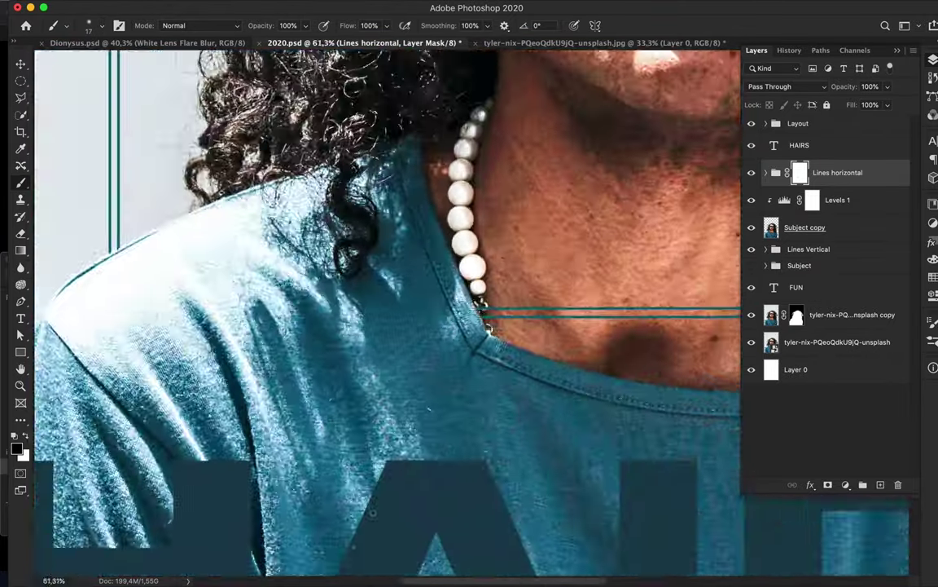
Select the two line layers in the group and start transforming them.
key("v")
left_click(599, 420)
key("ctrl+t")
scroll(477, 441, "up", 2)
Shift the upper horizontal line (Rectangle 1 copy) away from the other and select its path.
scroll(477, 441, "up", 5)
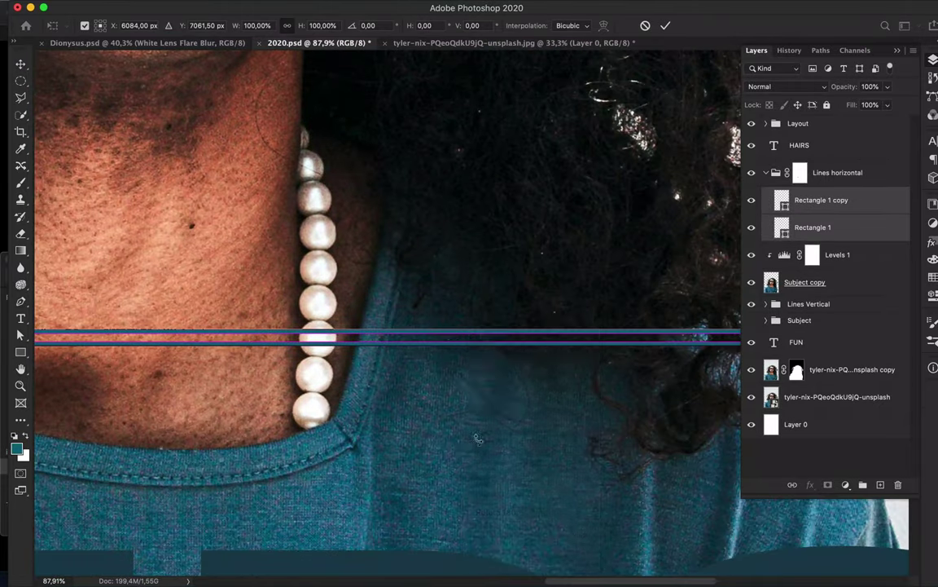
key("Return")
left_click(821, 200)
key("ctrl+t")
scroll(527, 361, "up", 2)
key("Return")
key("a")
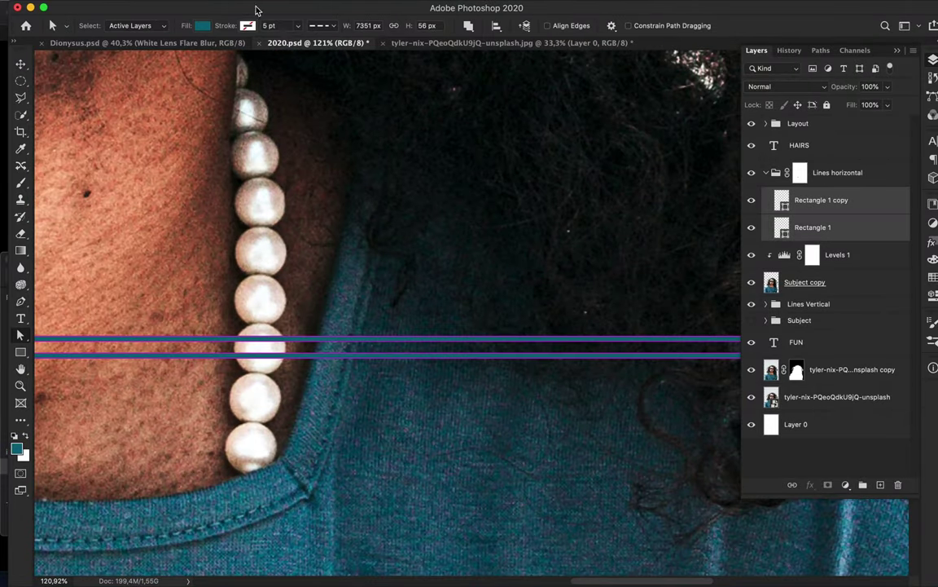
left_click(381, 341)
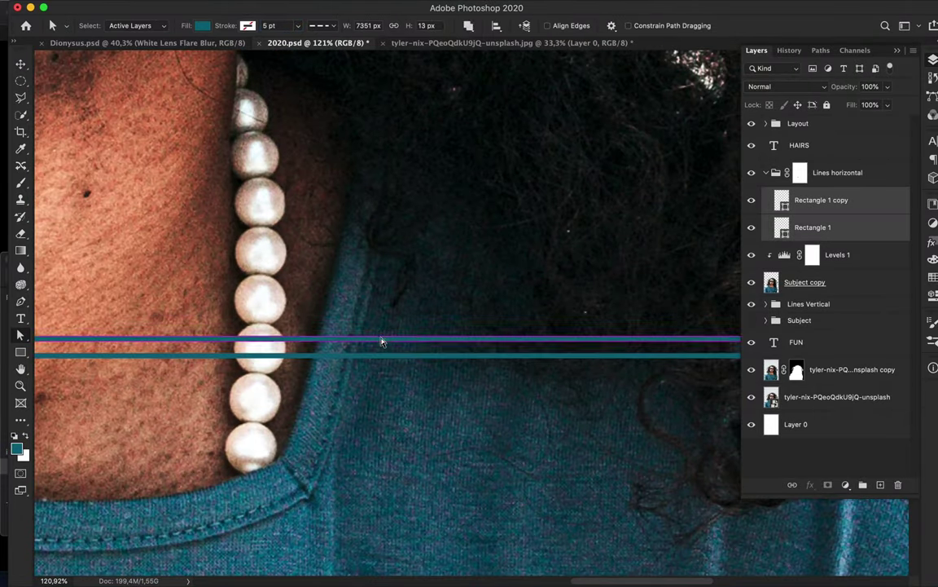
Draw a teal rectangle bar at the poster's lower left near the #379 label.
scroll(379, 369, "down", 10)
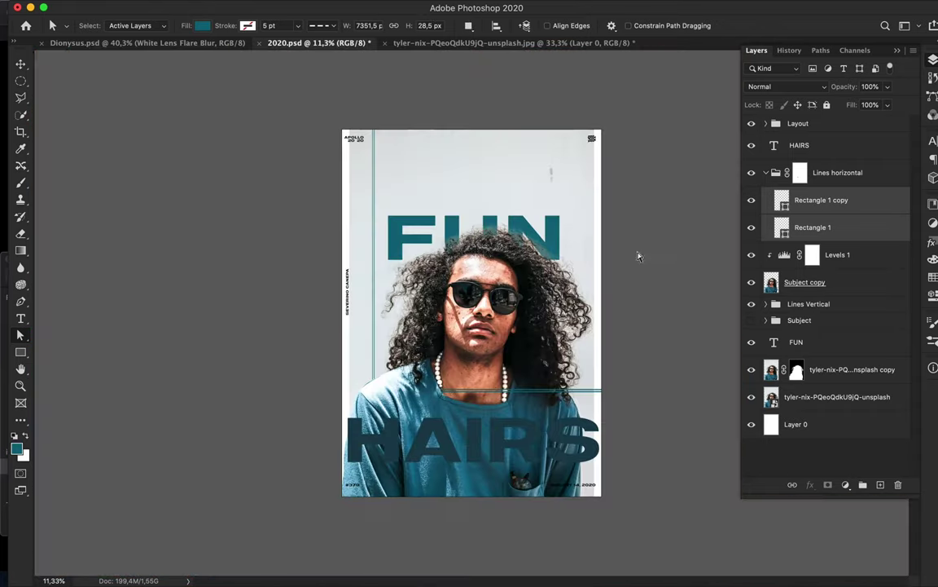
scroll(489, 309, "up", 3)
scroll(402, 369, "down", 1)
scroll(402, 369, "down", 2)
scroll(283, 394, "up", 4)
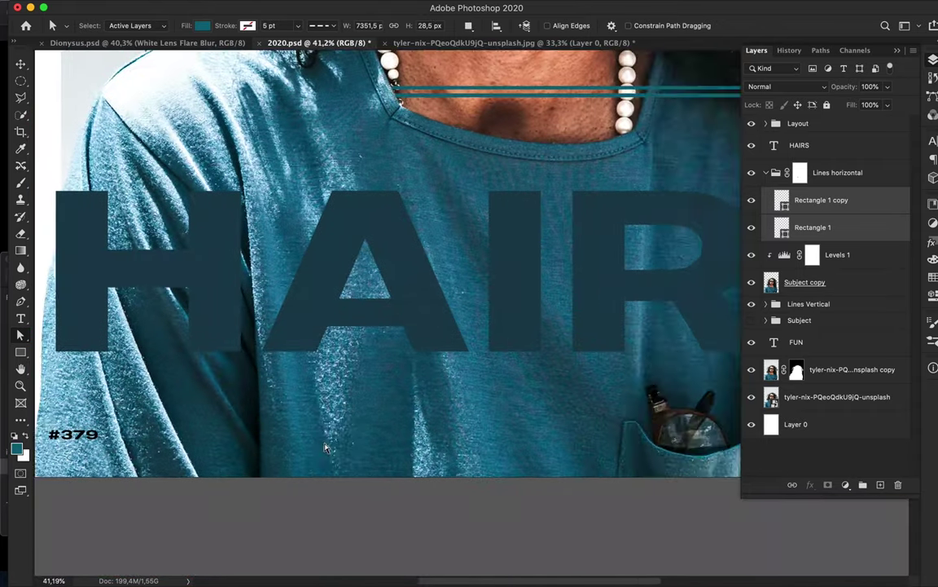
key("m")
left_click_drag(347, 397, 350, 400)
Duplicate the teal bar, move the copy down, and group both bars as 'Rectangles'.
key("v")
left_click_drag(216, 369, 217, 387)
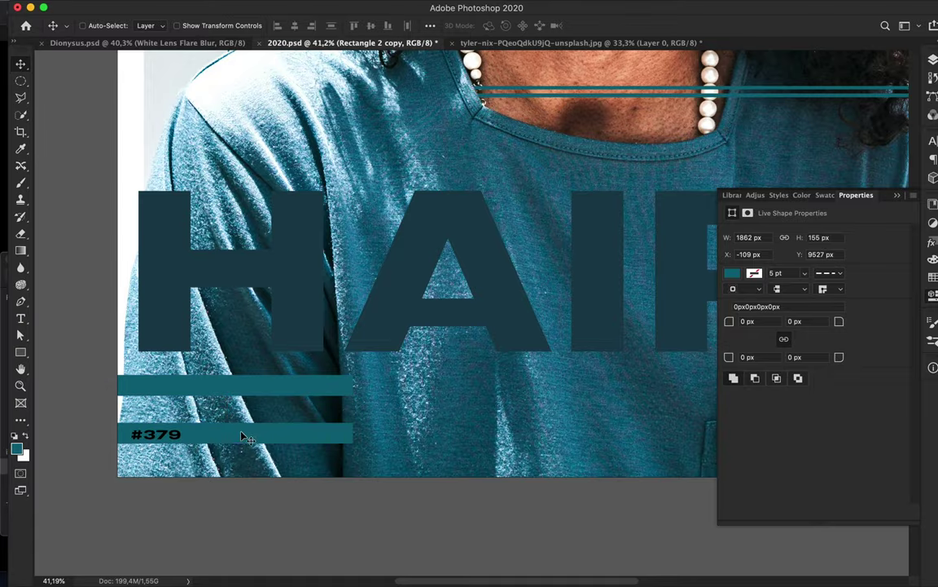
scroll(217, 387, "up", 3)
key("ctrl+g")
type("Rectangles")
key("Return")
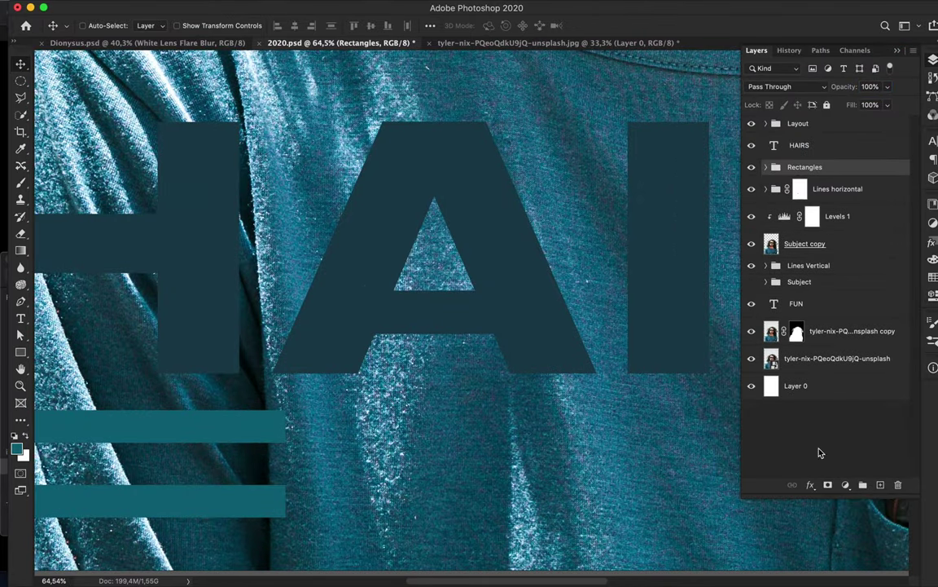
Add a layer mask to the Rectangles group and lower its fill to 43%.
left_click(827, 485)
key("b")
scroll(248, 472, "up", 5)
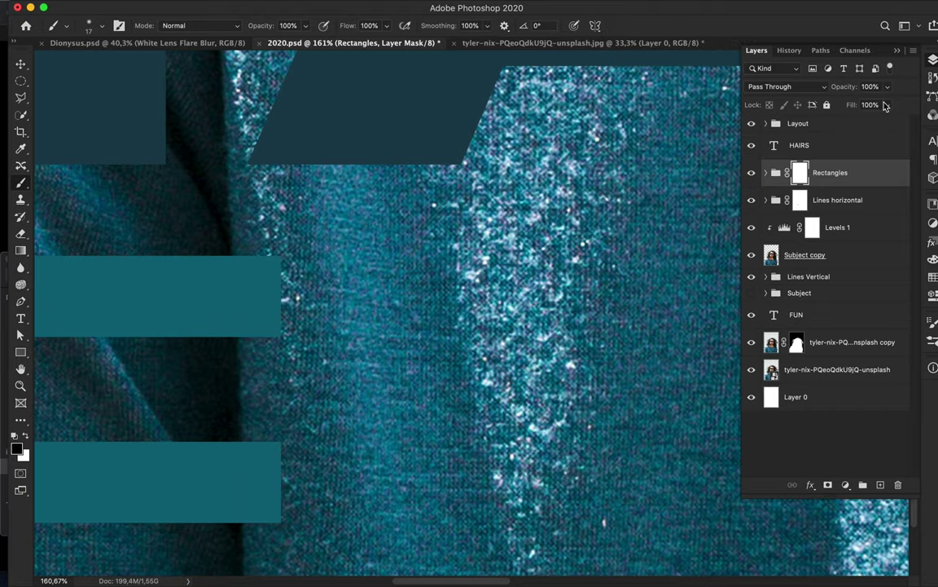
left_click_drag(885, 106, 848, 106)
scroll(354, 211, "up", 4)
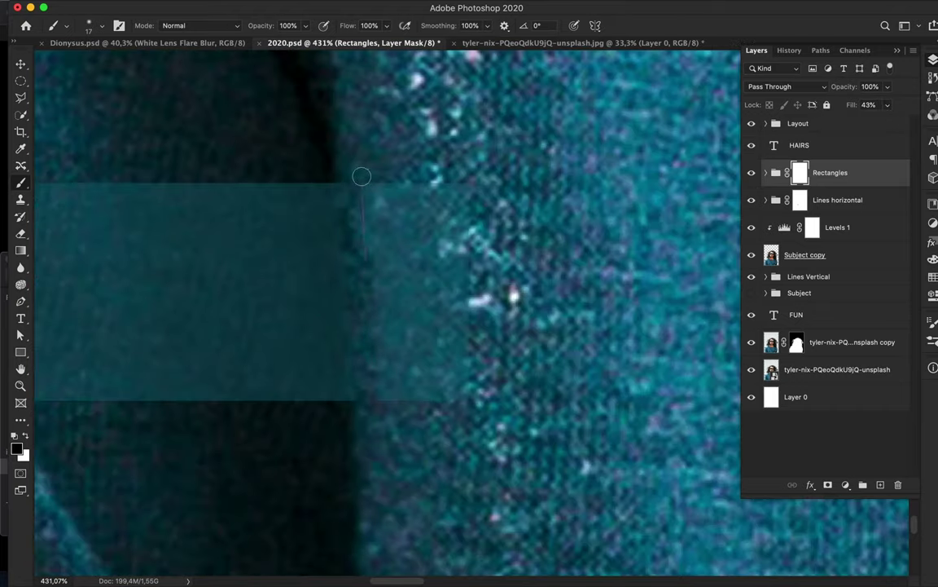
scroll(348, 335, "up", 3)
Hide part of the bars by painting the mask with a 76 px brush, then shrink it to 6 px.
left_click(66, 25)
left_click_drag(78, 65, 100, 66)
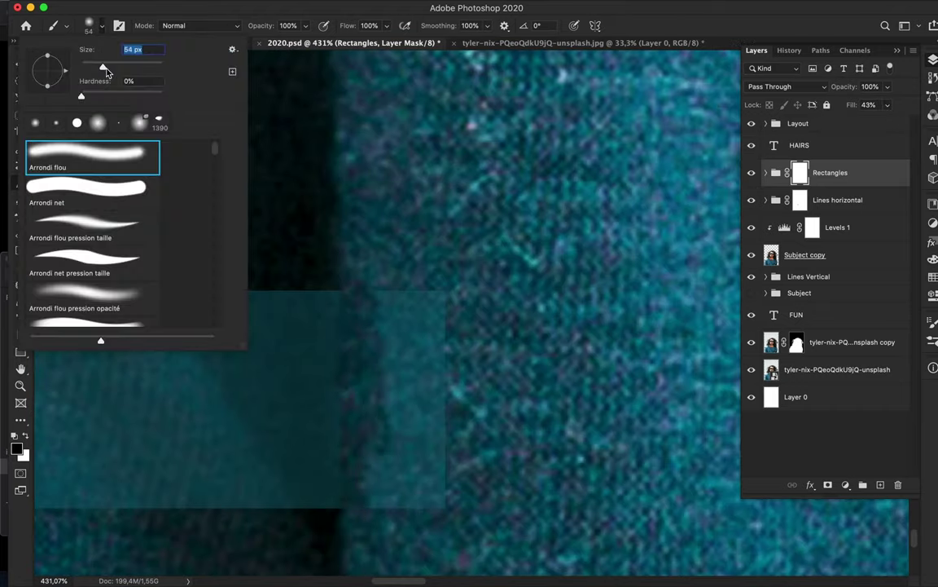
left_click_drag(370, 273, 421, 435)
scroll(411, 356, "up", 2)
scroll(387, 178, "up", 2)
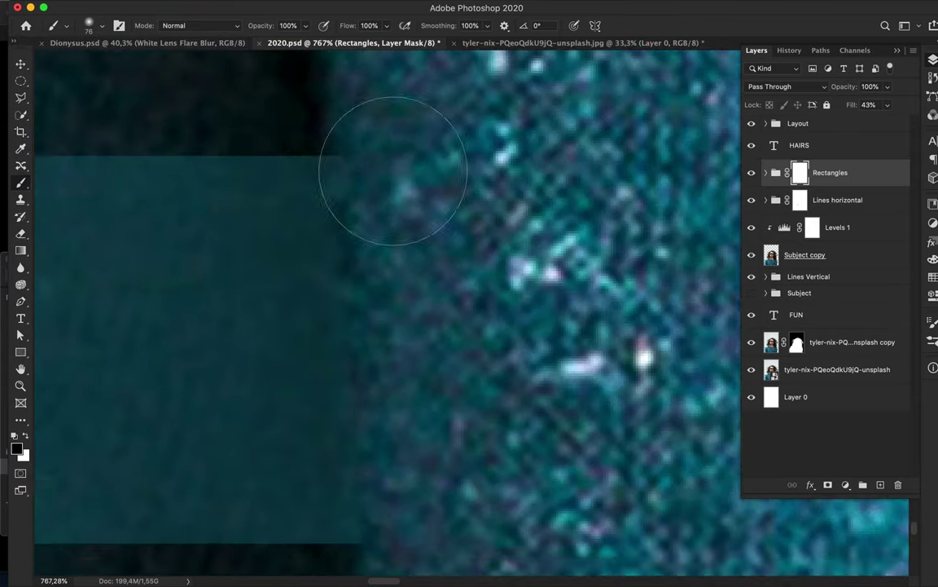
left_click(67, 25)
left_click_drag(101, 65, 72, 65)
left_click(332, 170)
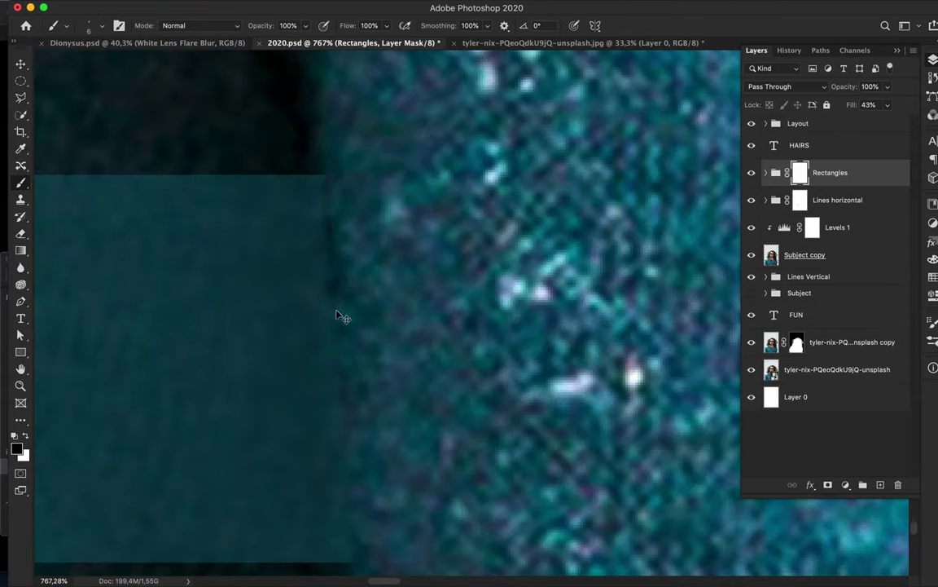
Raise the Rectangles group's fill, settling at 87%.
scroll(330, 308, "down", 1)
scroll(343, 322, "down", 4)
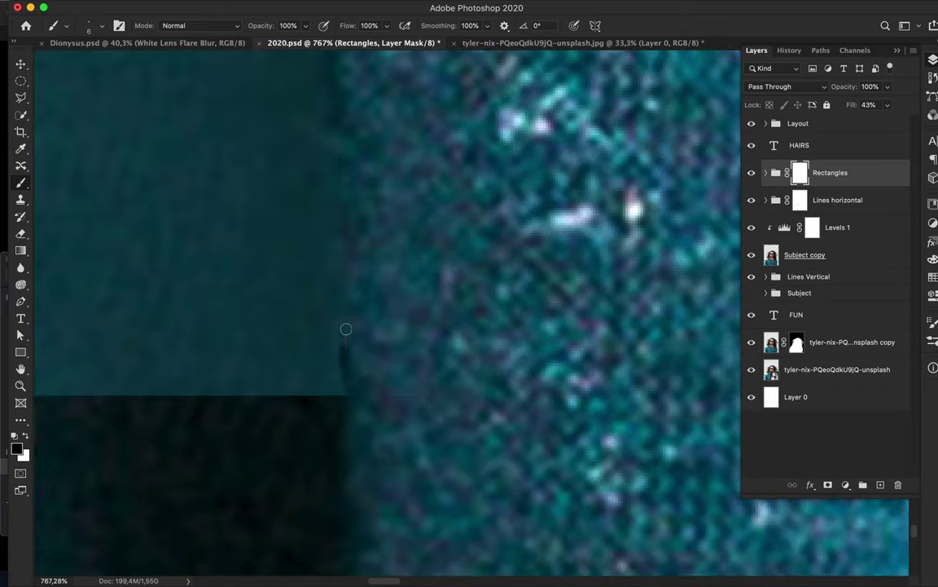
scroll(355, 391, "down", 10)
left_click(888, 104)
left_click_drag(873, 121, 878, 124)
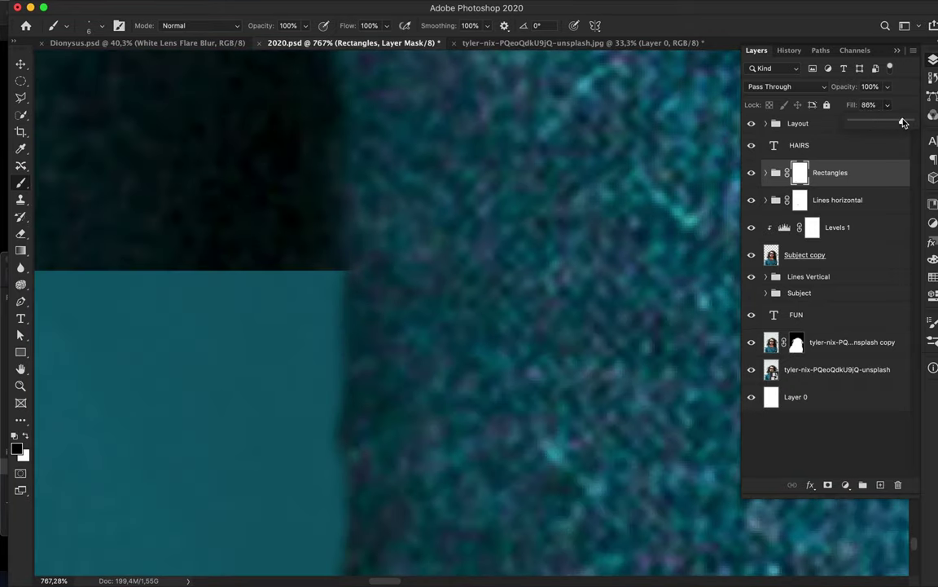
scroll(333, 450, "down", 3)
scroll(333, 450, "down", 3)
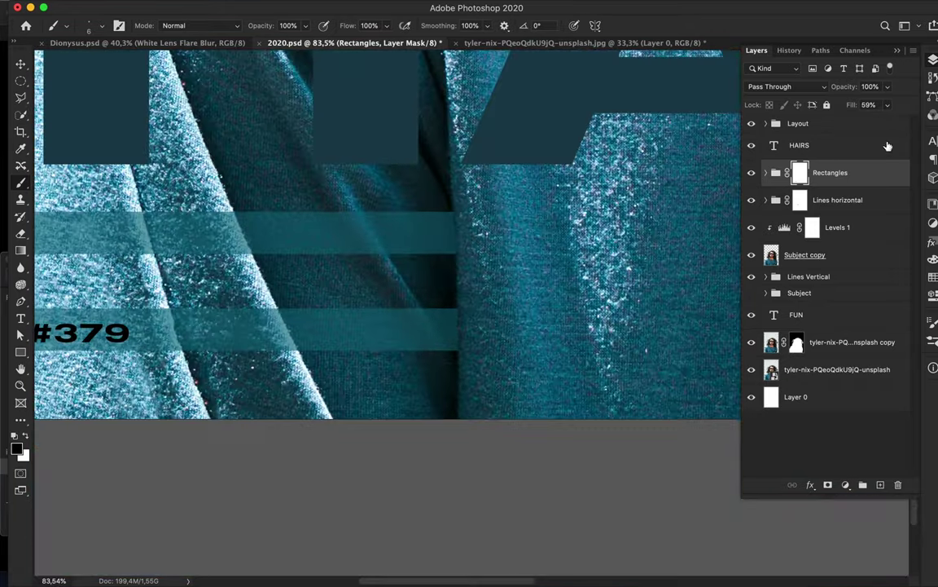
scroll(584, 240, "down", 3)
scroll(583, 240, "down", 2)
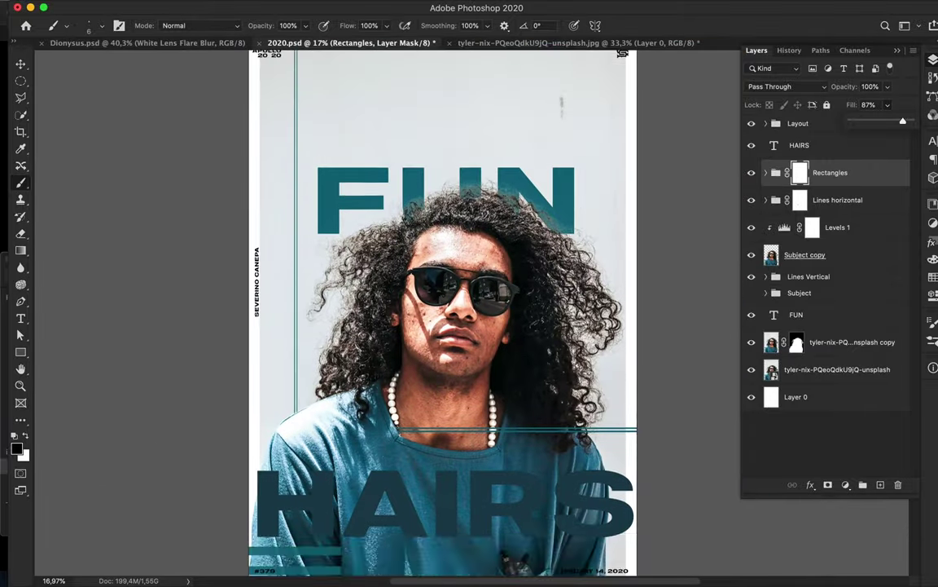
scroll(581, 249, "up", 2)
key("v")
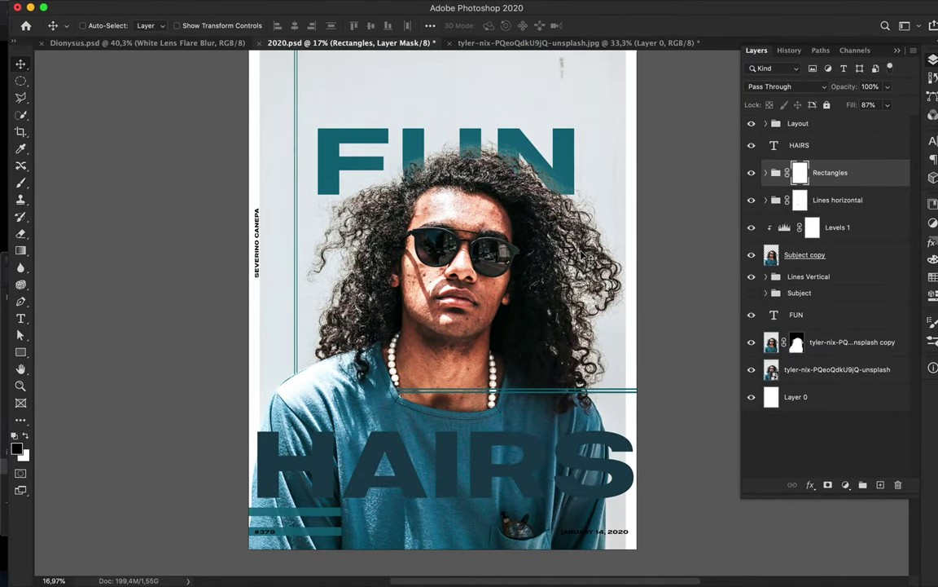
scroll(485, 203, "up", 3)
Make Subject copy the working layer and return to the Move tool.
scroll(486, 204, "up", 2)
scroll(486, 204, "up", 1)
left_click(344, 215, "ctrl")
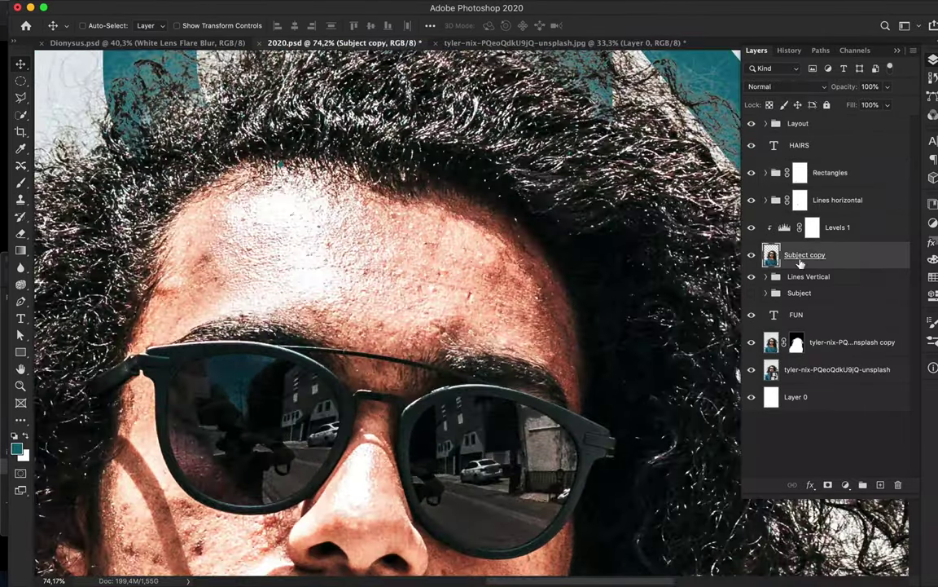
left_click(847, 342)
key("s")
left_click(803, 254)
scroll(530, 295, "down", 3)
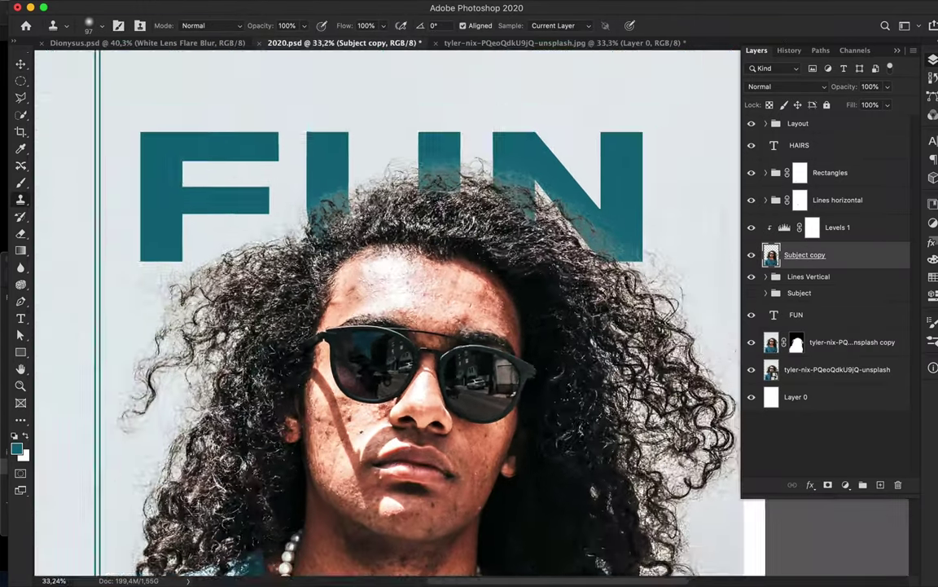
key("v")
scroll(530, 295, "down", 1)
scroll(531, 295, "down", 2)
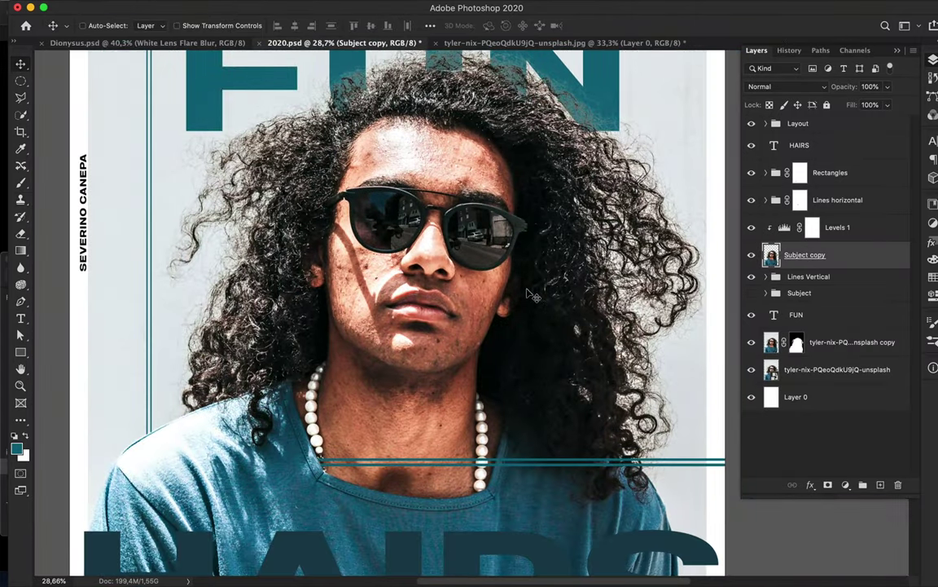
scroll(531, 295, "down", 2)
Draw a circle over the face with no fill and a teal 9 pt outline.
right_click(20, 351)
left_click(62, 376)
left_click_drag(391, 114, 579, 301)
left_click(203, 26)
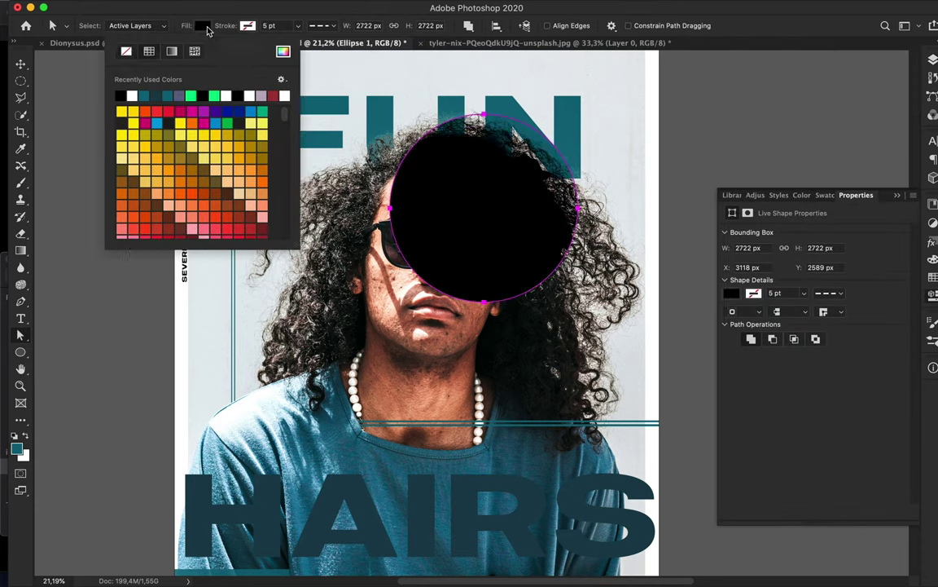
left_click(126, 51)
left_click(322, 26)
key("v")
scroll(346, 165, "up", 2)
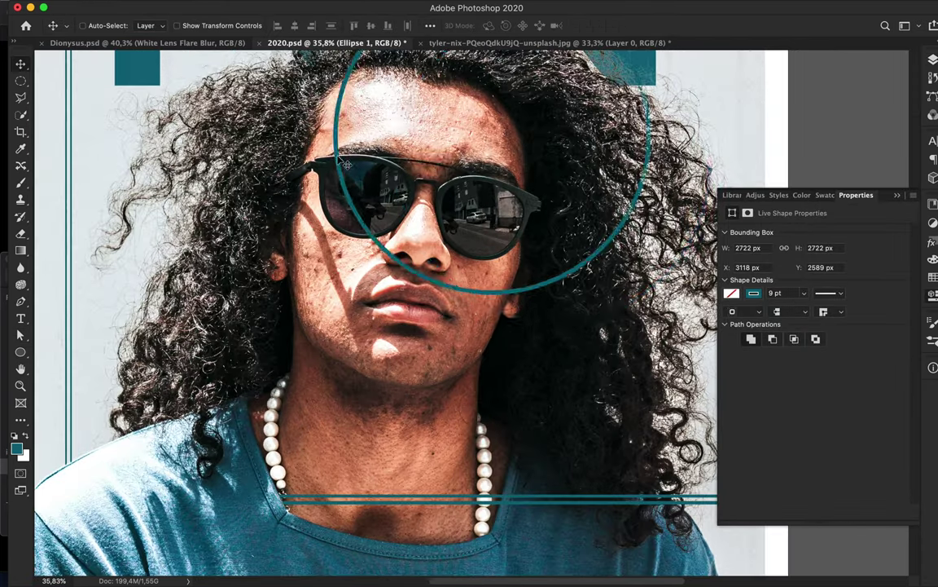
scroll(347, 165, "down", 3)
key("F7")
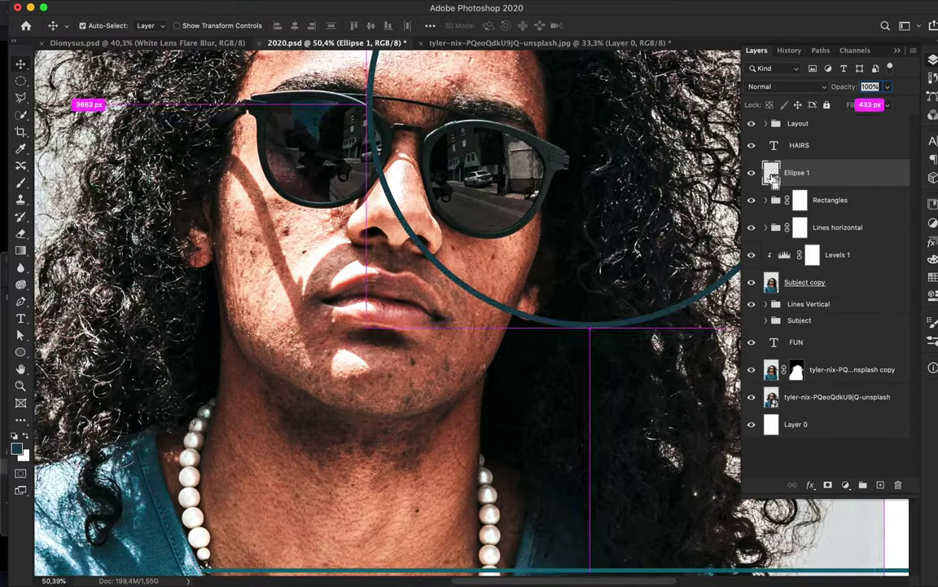
Paint the circle's mask to hide the stroke where it crosses the nose.
key("b")
scroll(423, 249, "up", 5)
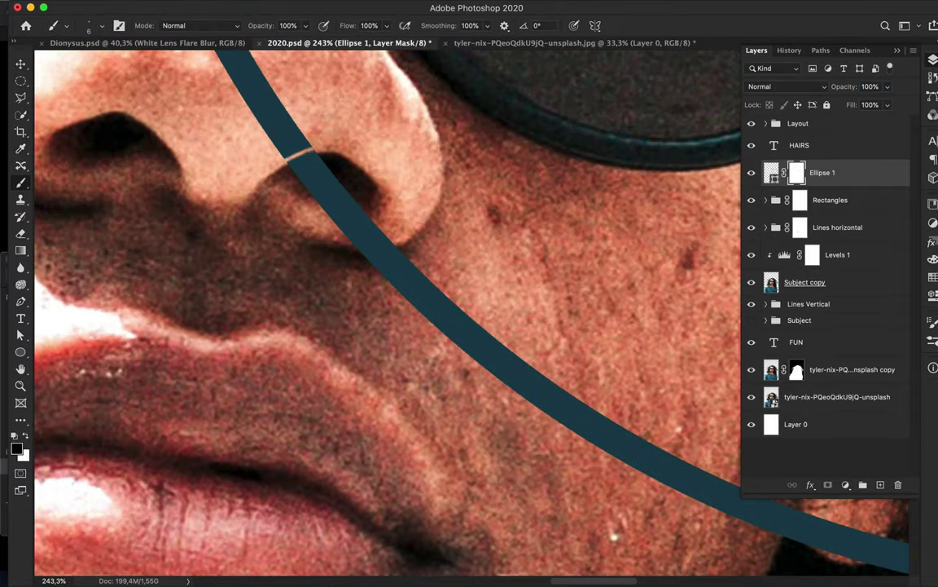
left_click(67, 25)
scroll(424, 290, "down", 2)
left_click_drag(330, 171, 351, 189)
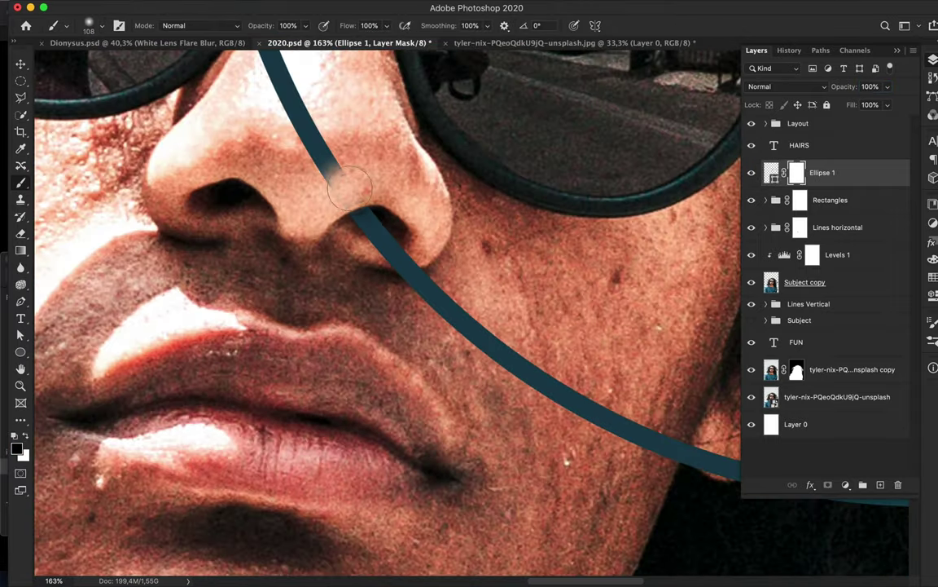
scroll(421, 252, "down", 5)
scroll(383, 122, "down", 2)
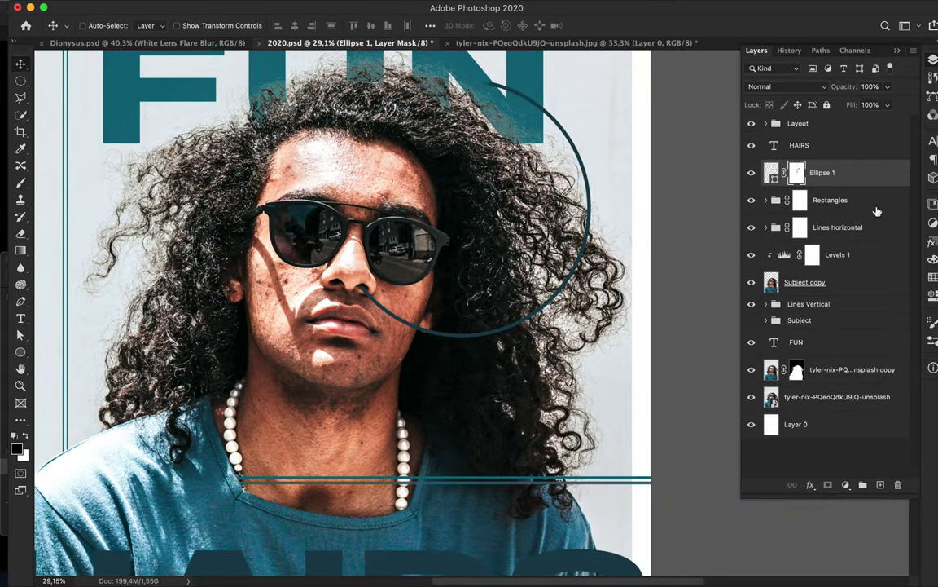
Place a copy of Ellipse 1 beneath the Subject copy layer.
left_click_drag(847, 286, 846, 288)
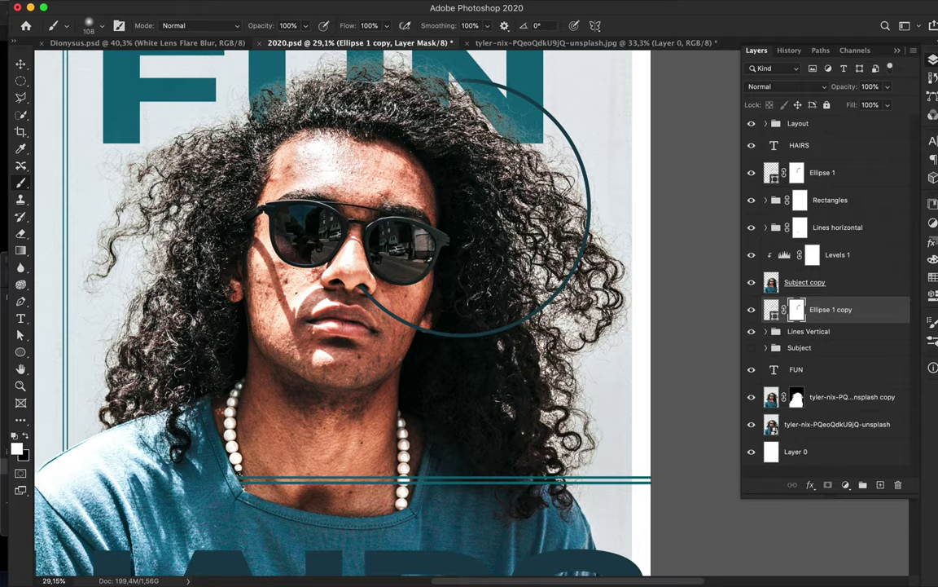
scroll(342, 309, "up", 4)
scroll(342, 310, "down", 5)
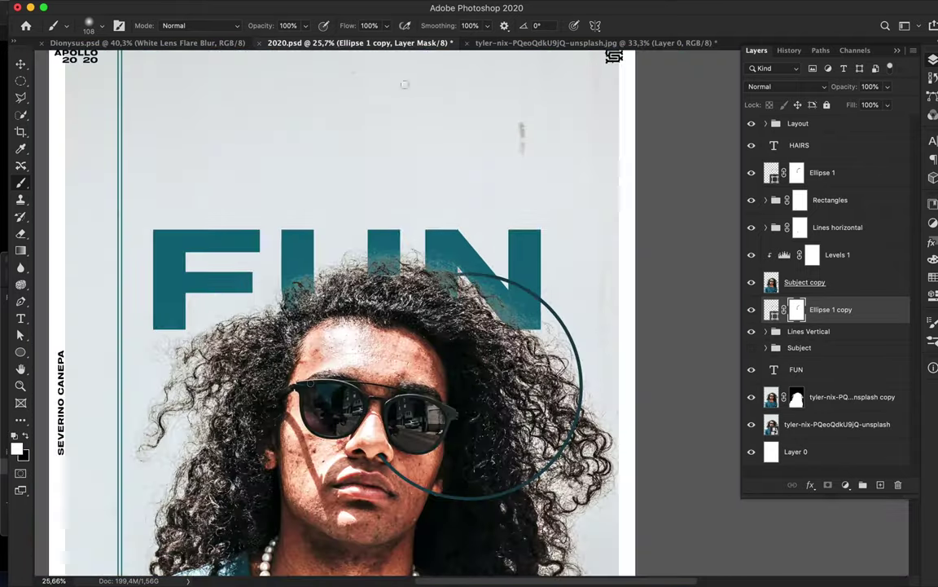
scroll(342, 309, "up", 5)
scroll(342, 309, "down", 4)
scroll(342, 309, "down", 2)
Refine the hair copy's mask in Select and Mask, brushing the top hair edge.
left_click(796, 397)
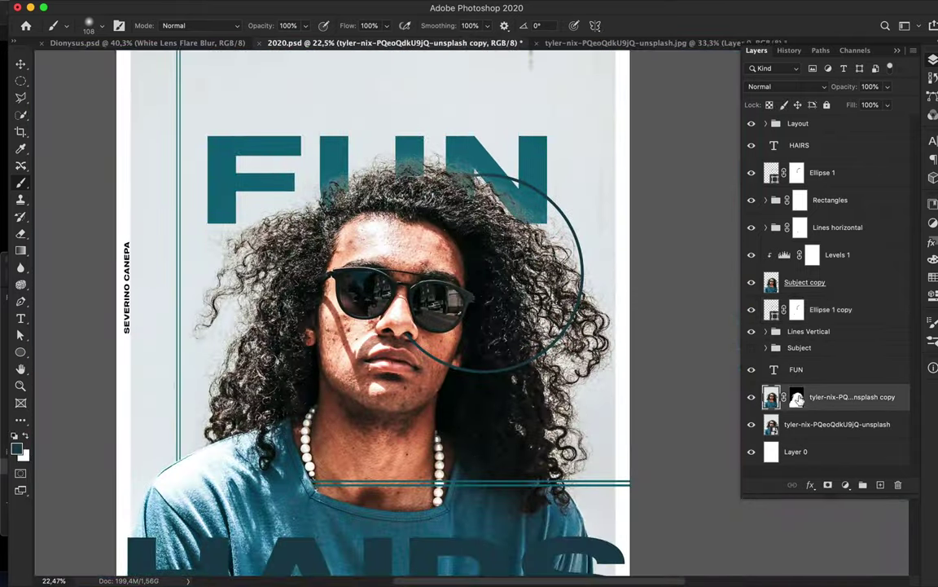
double_click(797, 397)
left_click(855, 408)
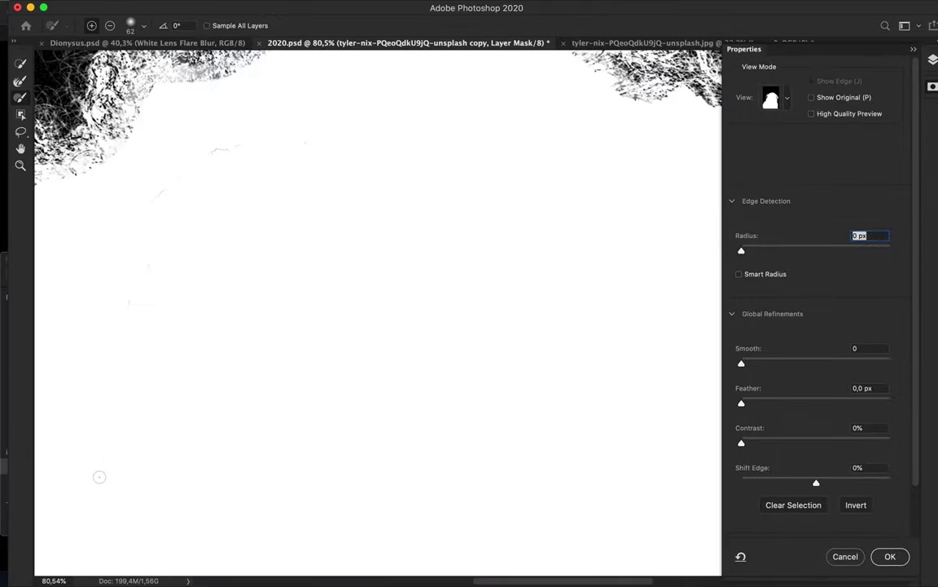
scroll(190, 237, "up", 5)
key("r")
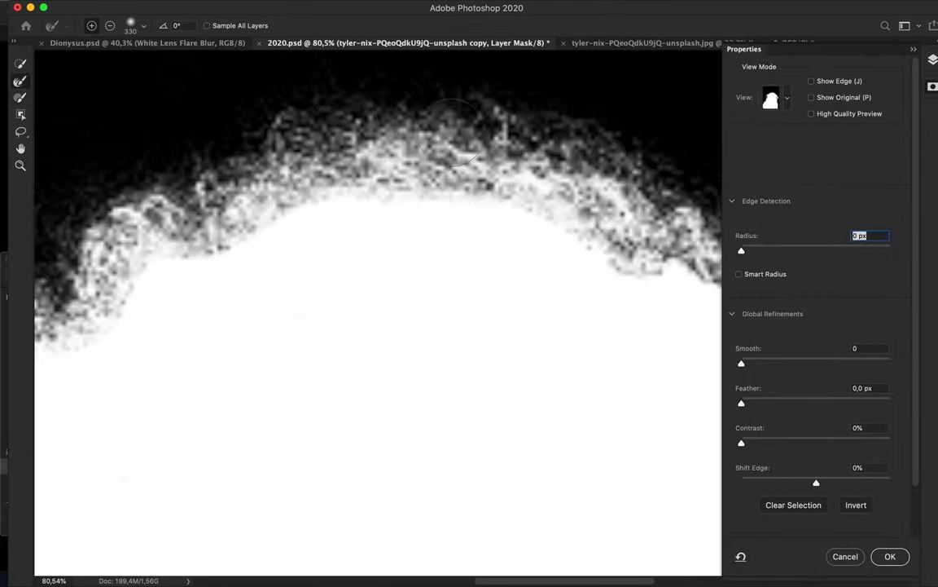
left_click_drag(136, 230, 471, 169)
scroll(595, 143, "right", 5)
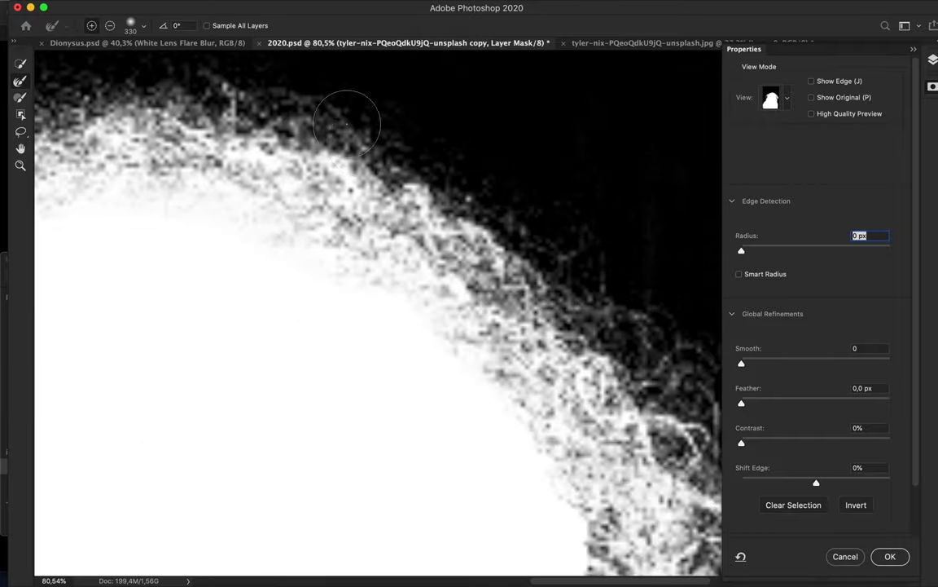
scroll(453, 169, "down", 3)
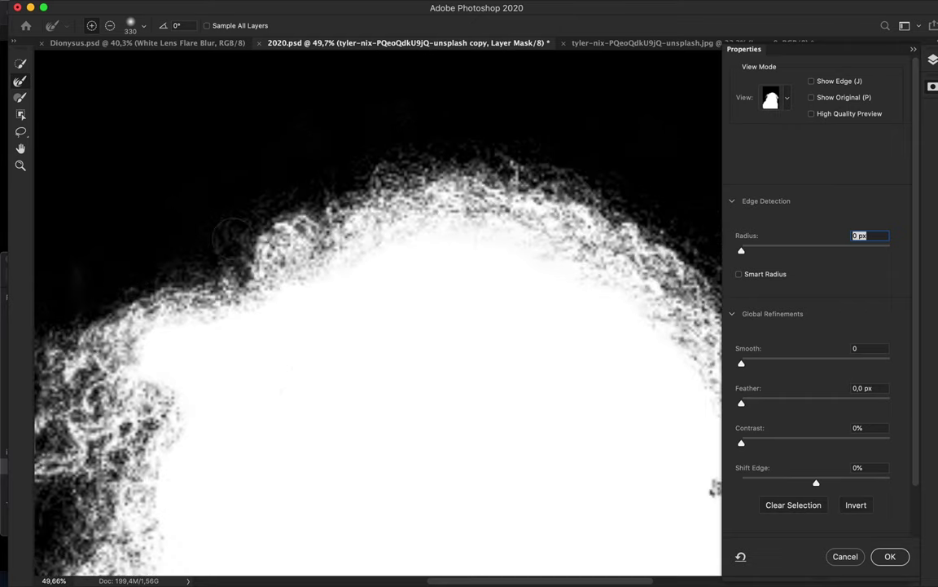
key("Return")
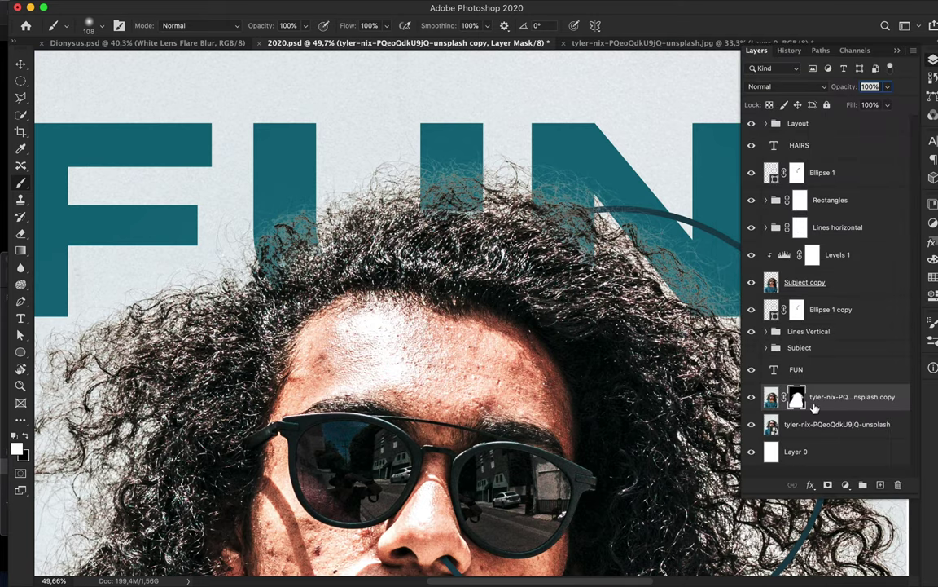
Duplicate the hair photo above Subject copy and refine its mask with a smaller brush.
left_click_drag(771, 399, 782, 277)
scroll(668, 212, "up", 5)
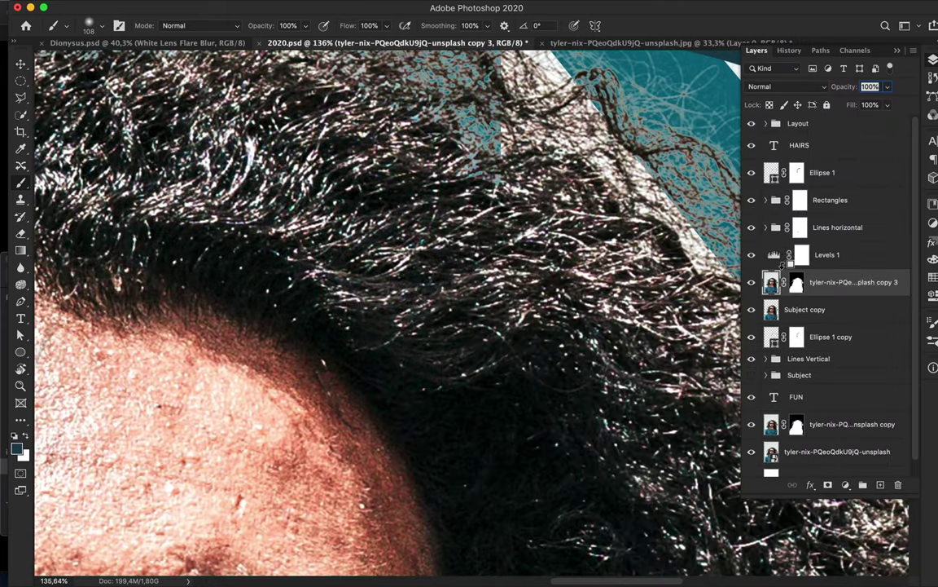
left_click(807, 282)
left_click(853, 350)
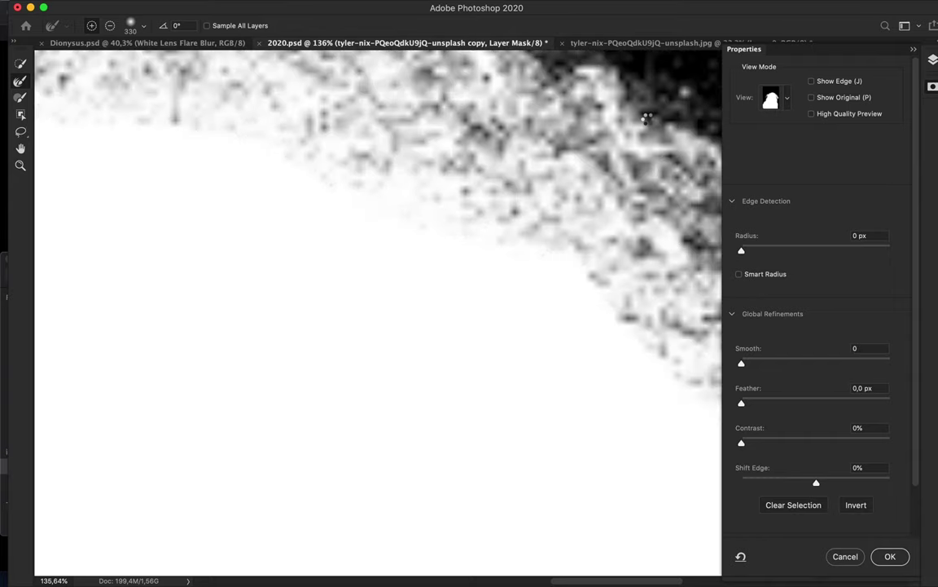
scroll(604, 73, "up", 3)
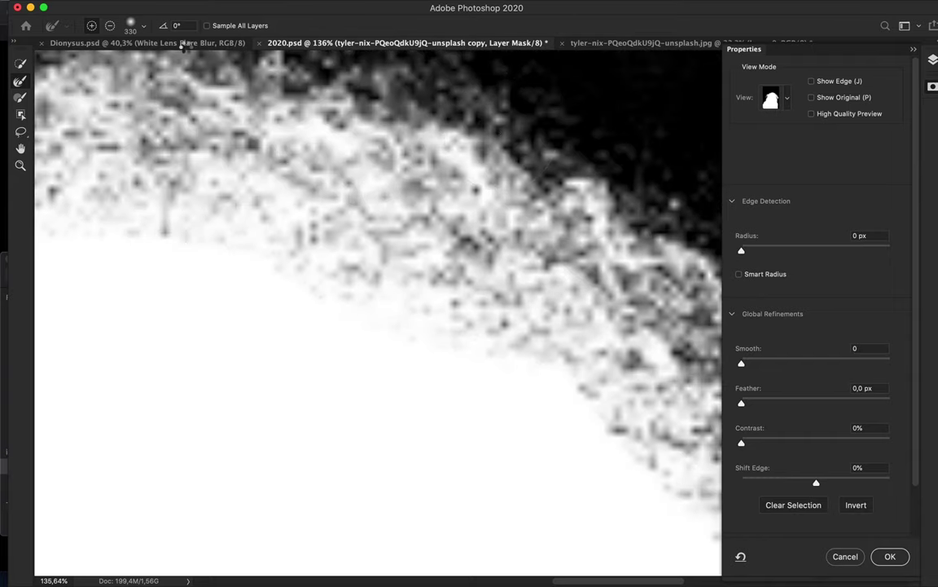
left_click(143, 25)
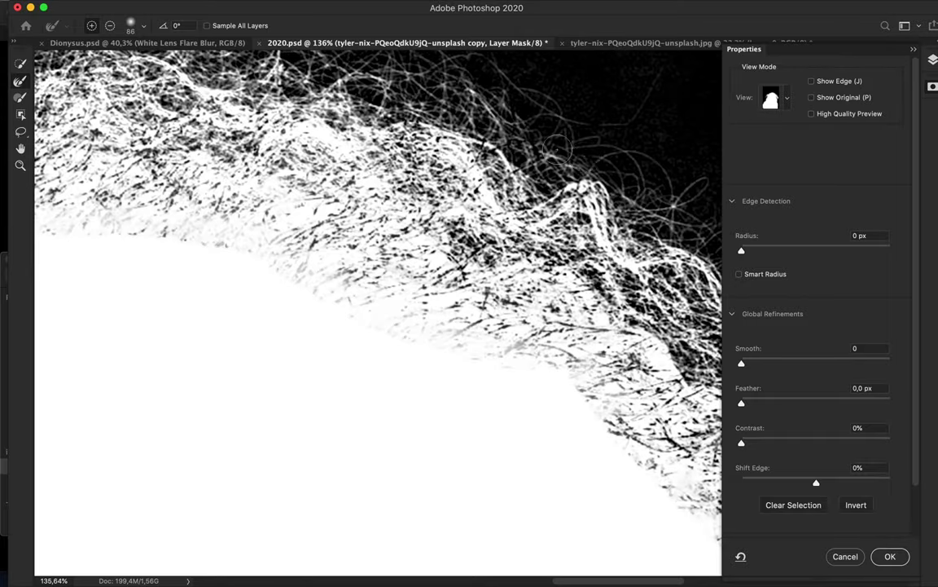
key("v")
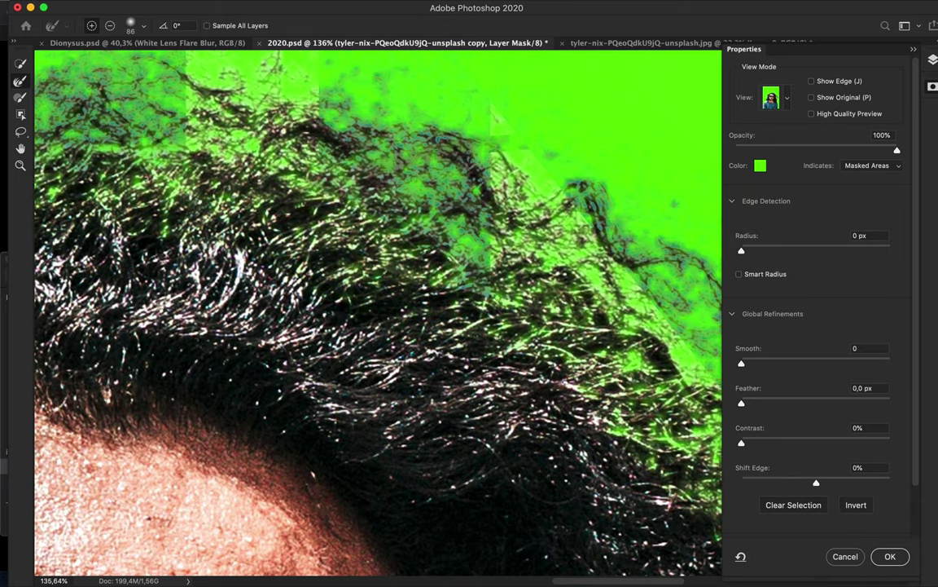
left_click(774, 98)
left_click(762, 254)
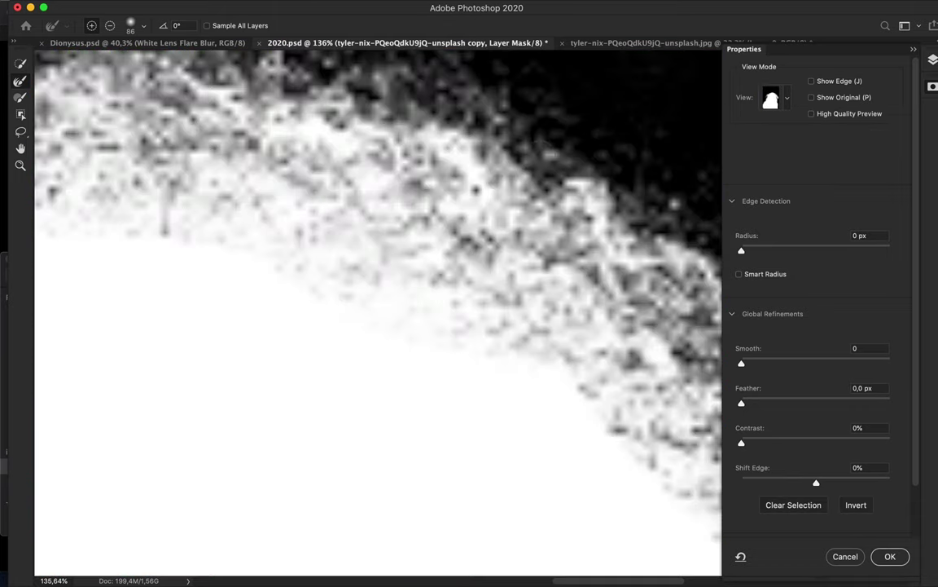
scroll(508, 163, "up", 3)
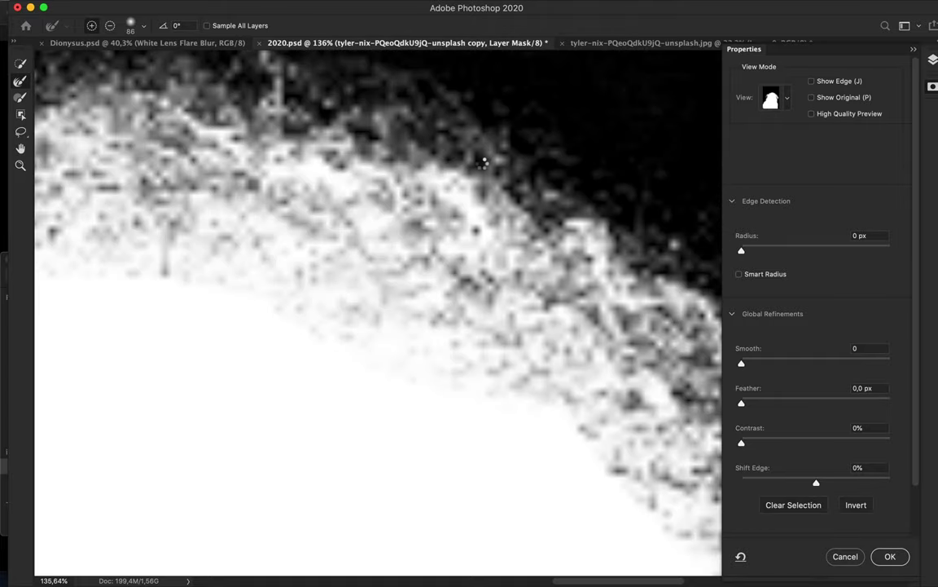
left_click(890, 557)
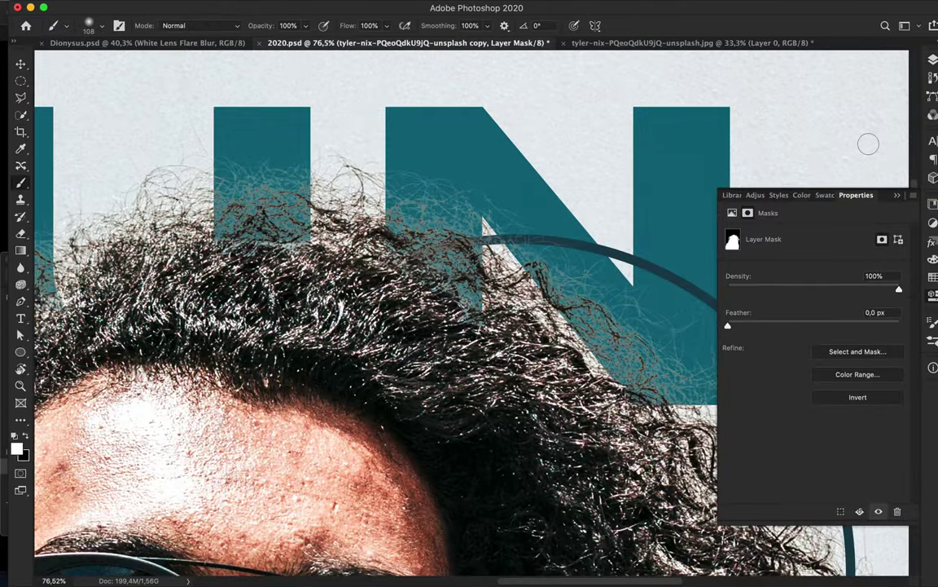
Fit the poster on screen and delete an extra duplicate of the hair photo.
key("ctrl+0")
key("F7")
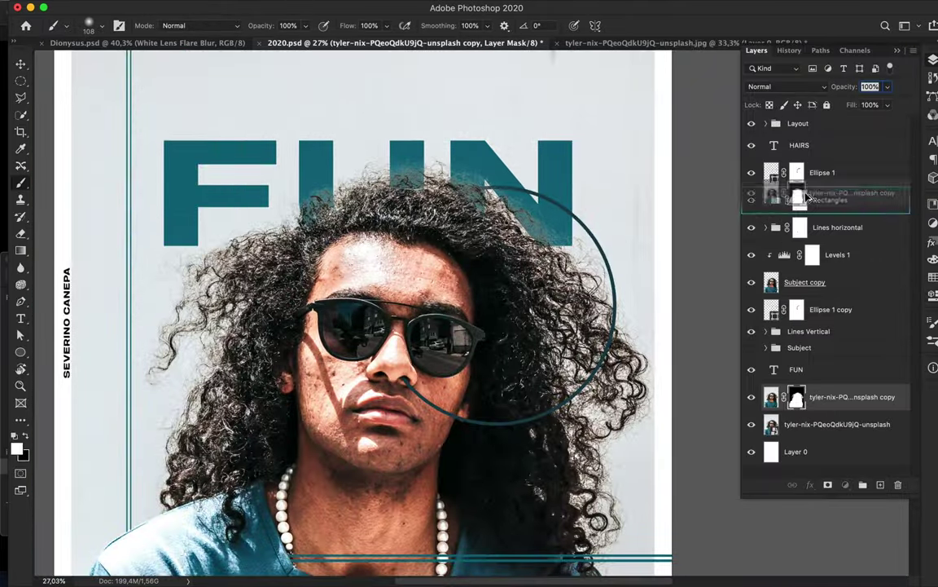
left_click_drag(806, 197, 807, 269)
scroll(357, 453, "up", 4)
scroll(357, 453, "up", 3)
scroll(357, 454, "up", 2)
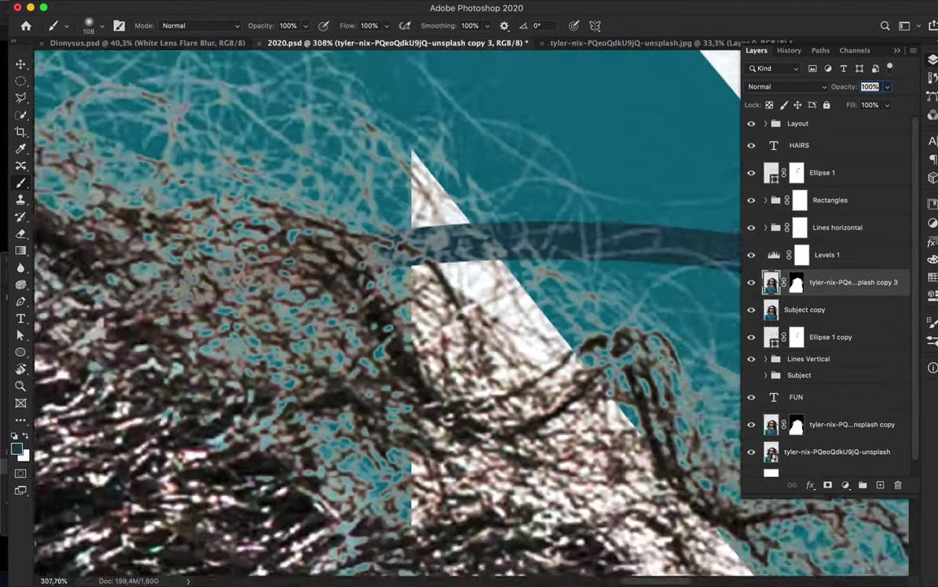
scroll(356, 454, "down", 2)
key("Delete")
Smooth the hair mask edge to 21 and nudge the FUN text slightly upward.
double_click(797, 396)
left_click(855, 351)
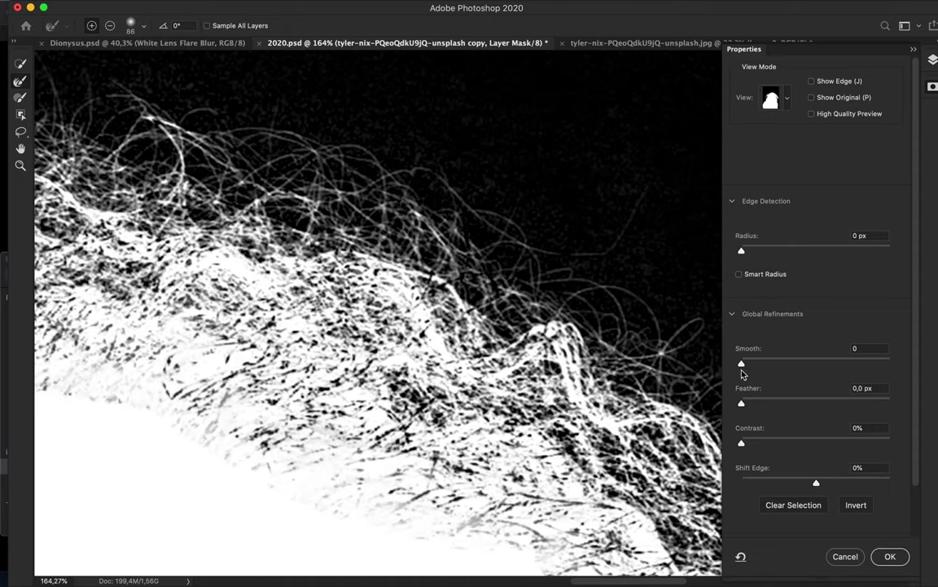
left_click_drag(742, 364, 773, 364)
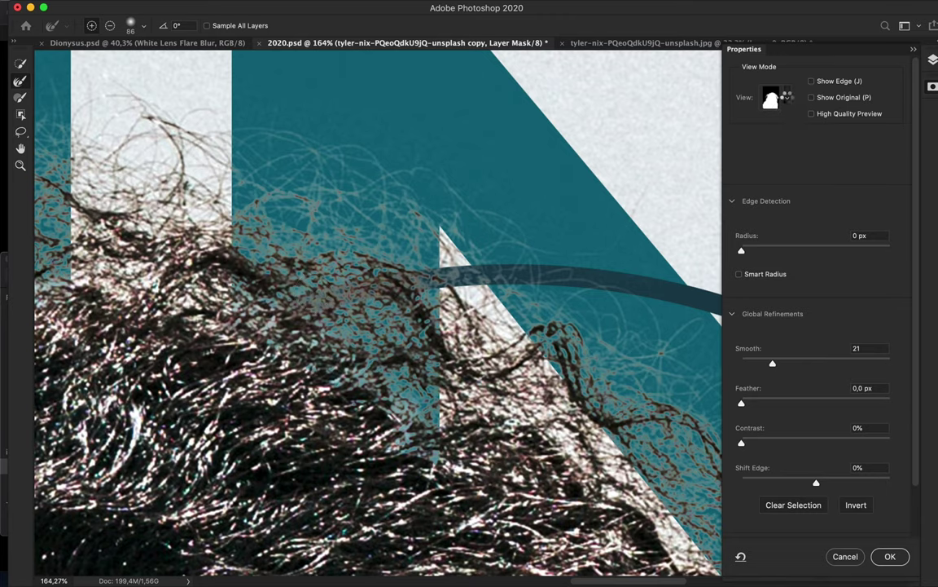
key("Return")
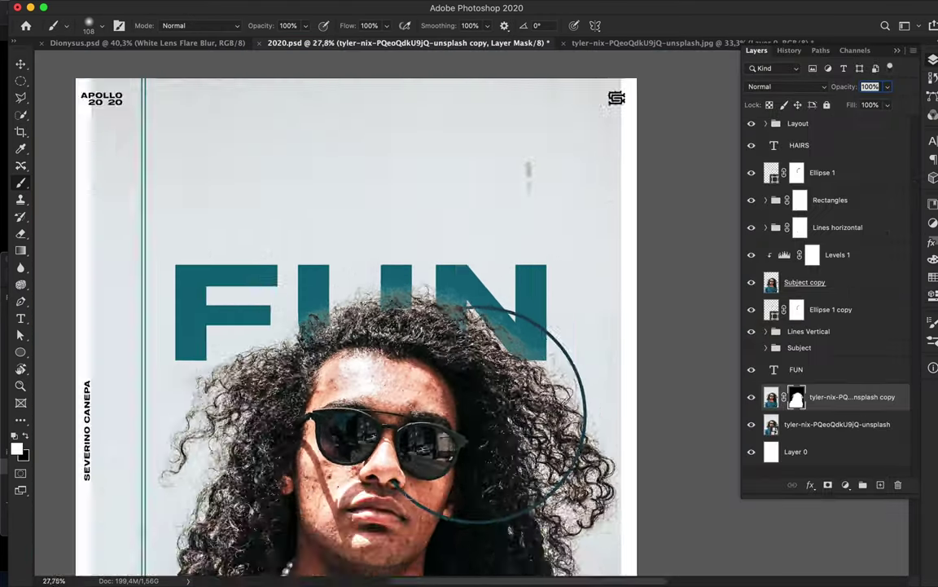
scroll(472, 313, "down", 2)
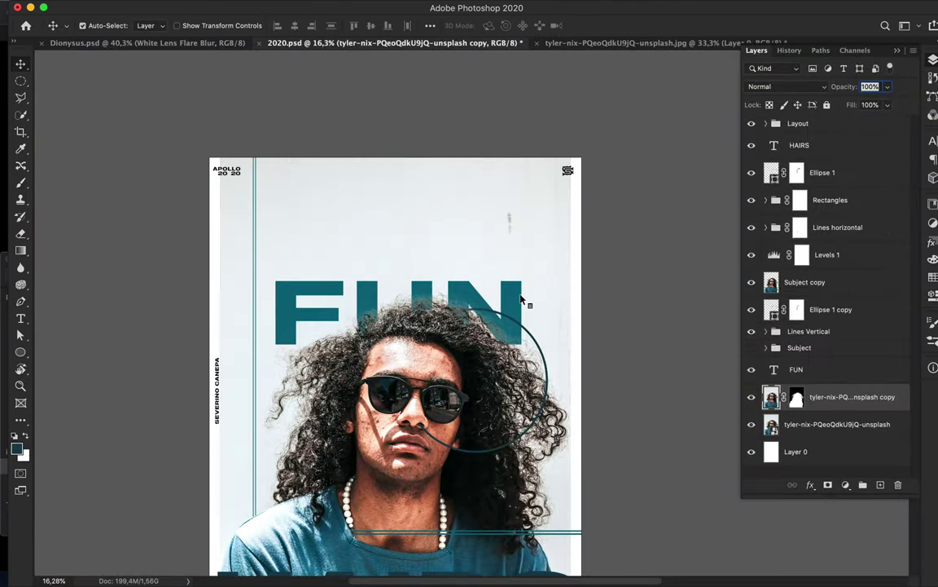
left_click_drag(521, 300, 521, 259)
scroll(522, 259, "up", 5)
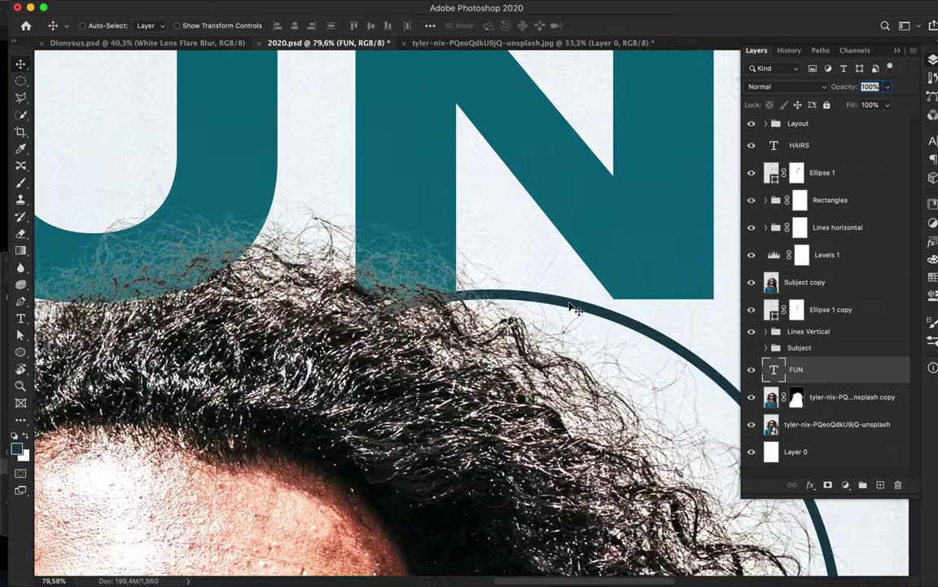
Set up a large black brush, then select the Subject copy layer.
left_click(848, 396)
scroll(683, 393, "down", 5)
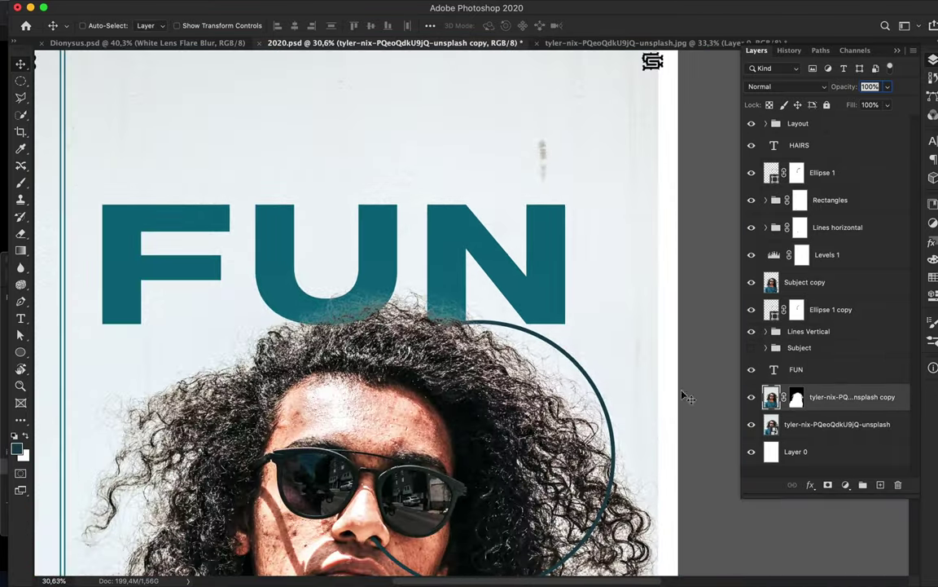
key("i")
key("b")
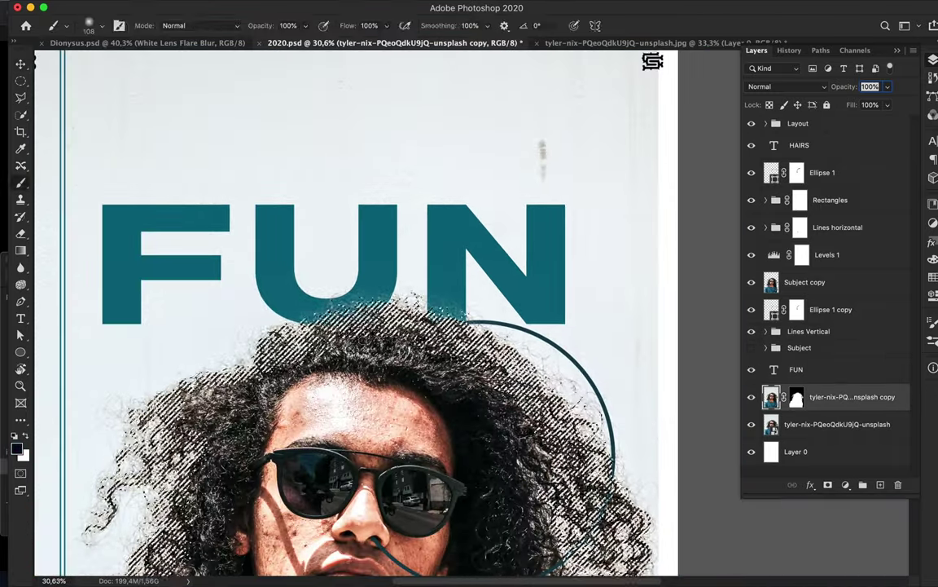
left_click_drag(215, 332, 346, 245)
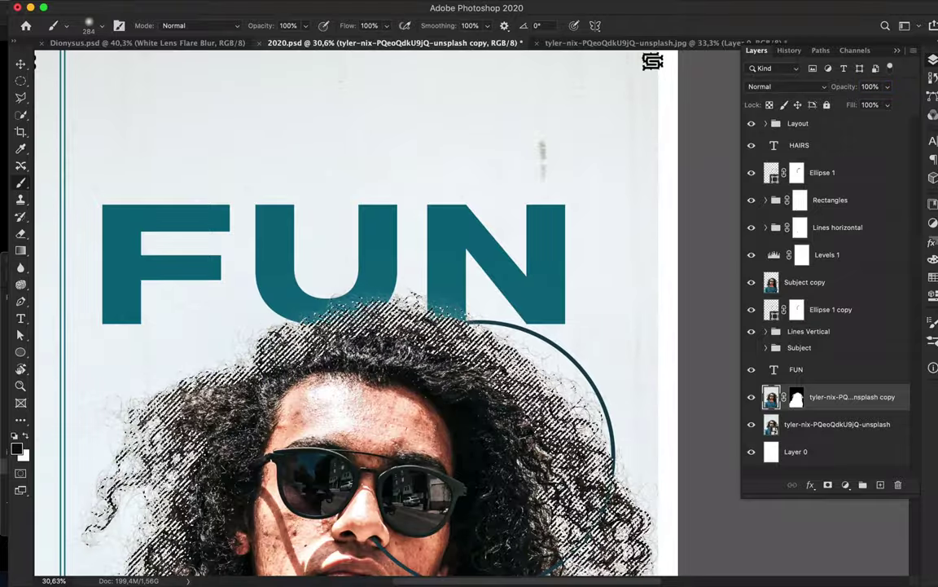
left_click(471, 308, "super")
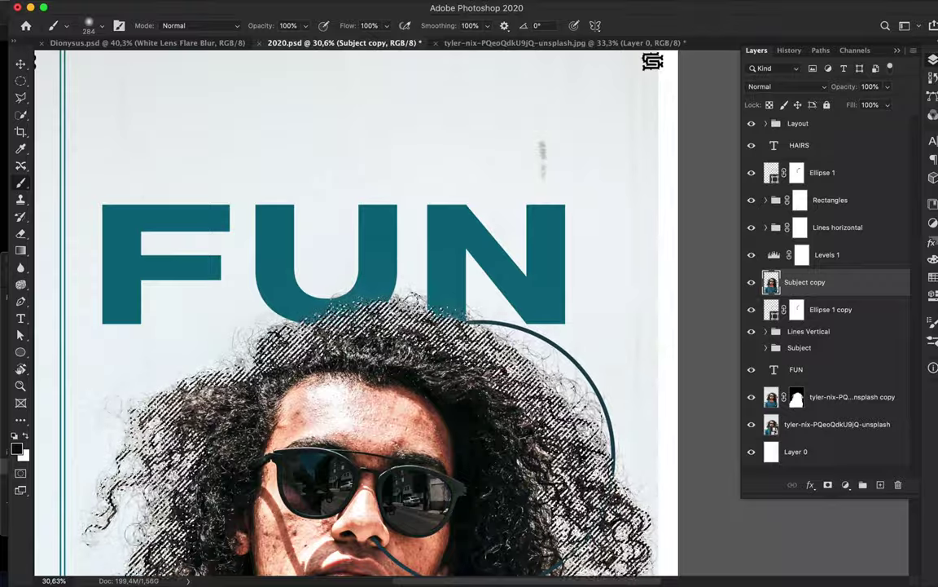
scroll(121, 440, "down", 5)
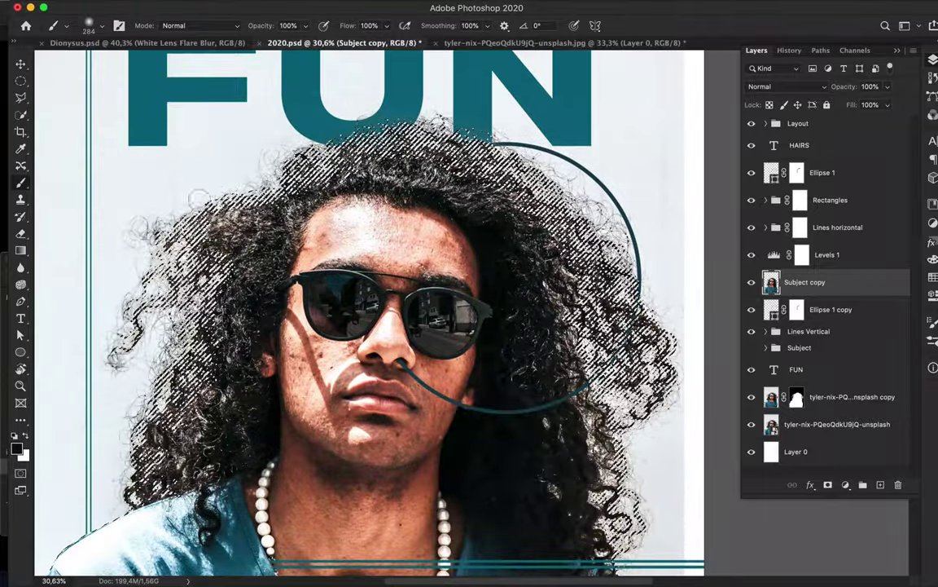
key("v")
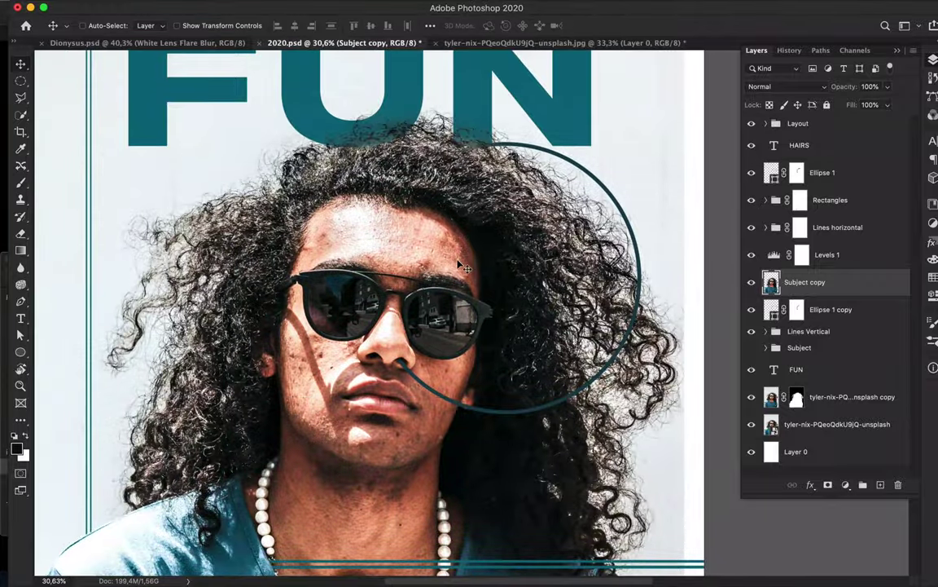
scroll(471, 307, "up", 3)
scroll(422, 154, "up", 3)
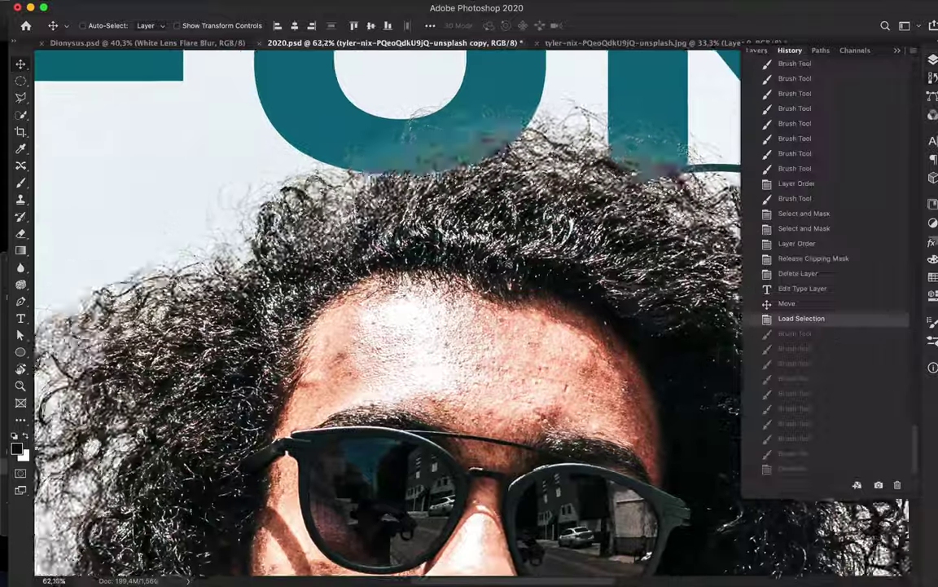
Step through History and restore the latest painted hair-edge state.
left_click(88, 25)
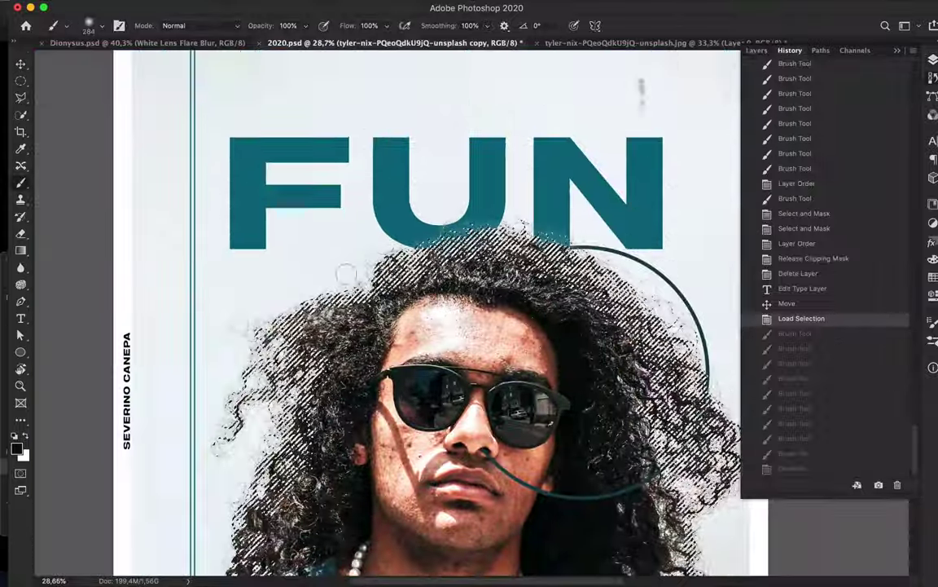
left_click_drag(269, 342, 328, 283)
scroll(815, 244, "up", 2)
left_click(789, 190)
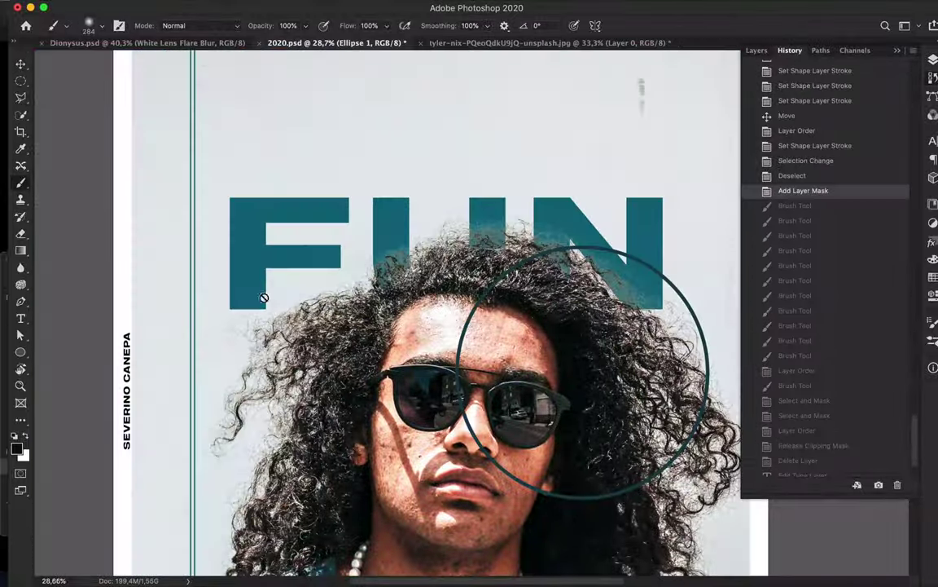
left_click_drag(805, 193, 803, 440)
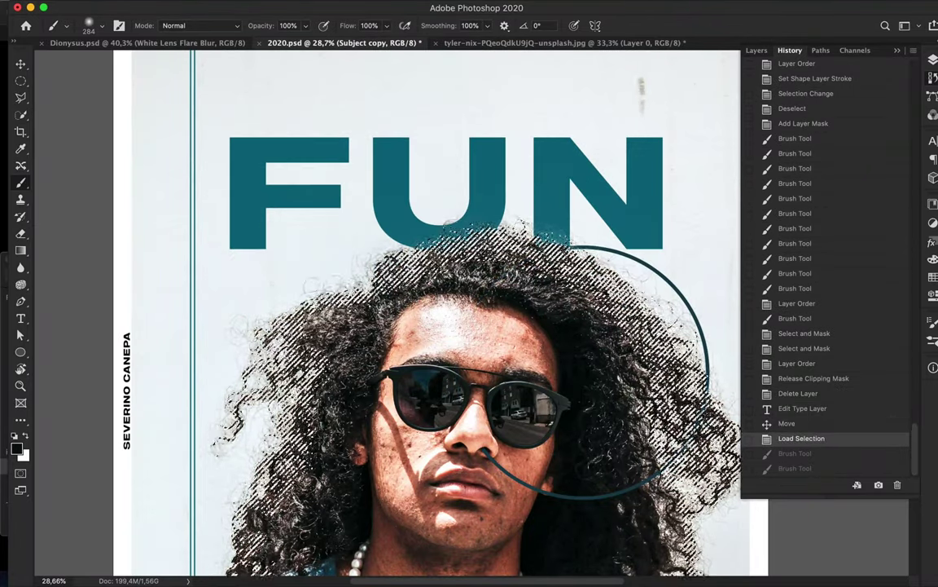
left_click(795, 467)
scroll(224, 530, "down", 2)
scroll(225, 530, "right", 10)
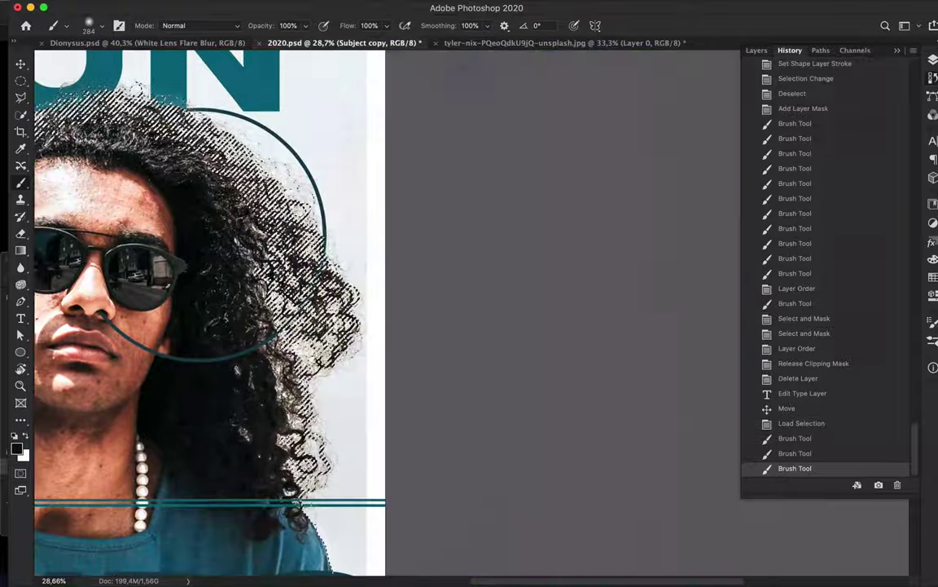
Paint three more strokes along the curls at the hair edge, then deselect.
left_click_drag(277, 204, 309, 301)
left_click_drag(293, 383, 269, 489)
left_click_drag(301, 310, 195, 91)
scroll(196, 91, "left", 5)
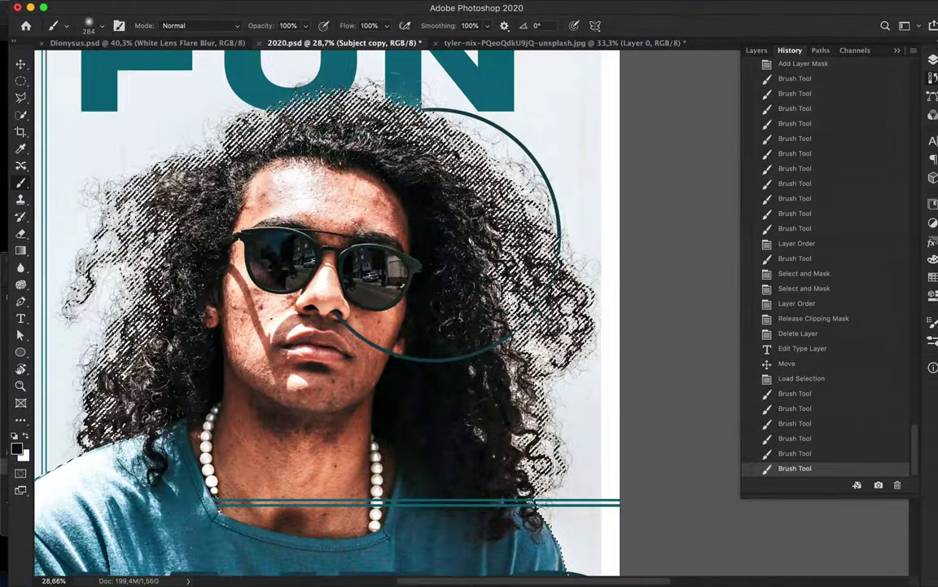
key("ctrl+d")
key("v")
scroll(469, 209, "up", 5)
Select the photo copy's layer mask and open it in Select and Mask.
left_click(757, 50)
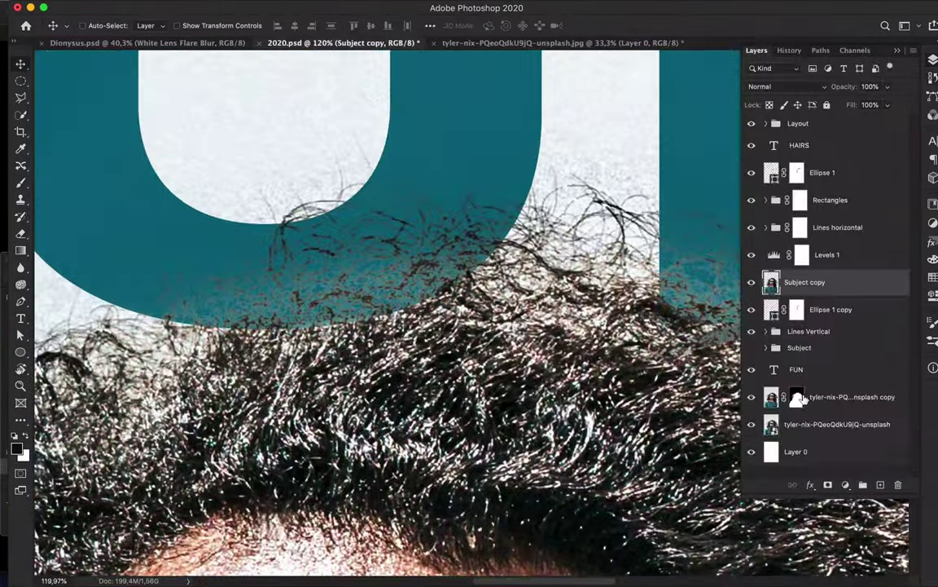
left_click(796, 393)
left_click(750, 279)
double_click(796, 393)
left_click(863, 352)
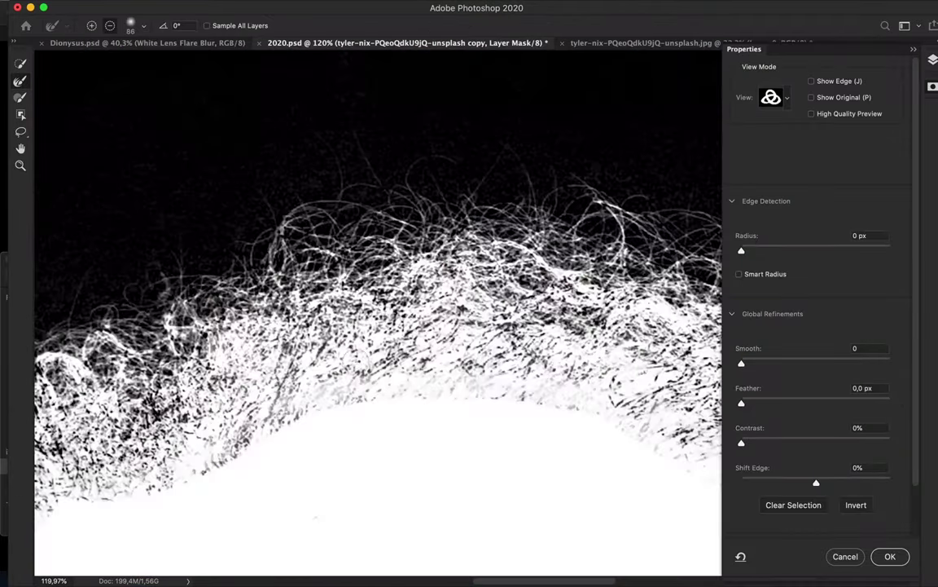
Brush over the curls with a 116-size Refine Edge Brush in Overlay preview, then shrink it to 86.
left_click(130, 26)
left_click(199, 499)
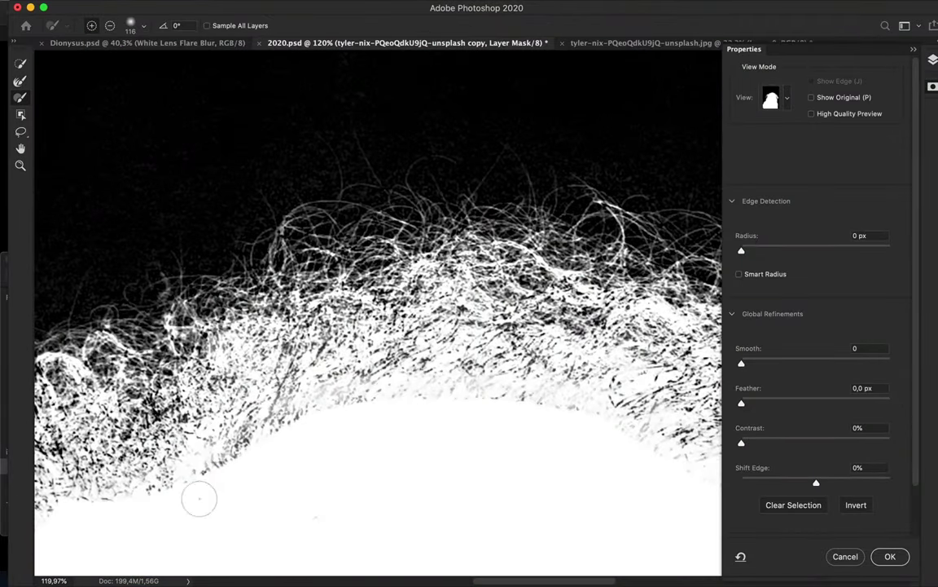
left_click(786, 98)
left_click(754, 128)
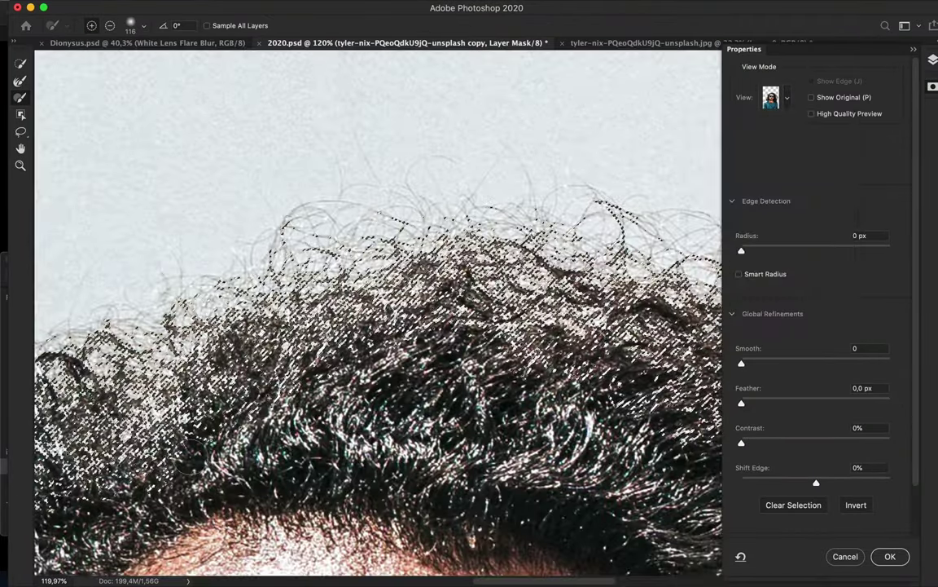
scroll(377, 310, "down", 5)
scroll(377, 309, "down", 3)
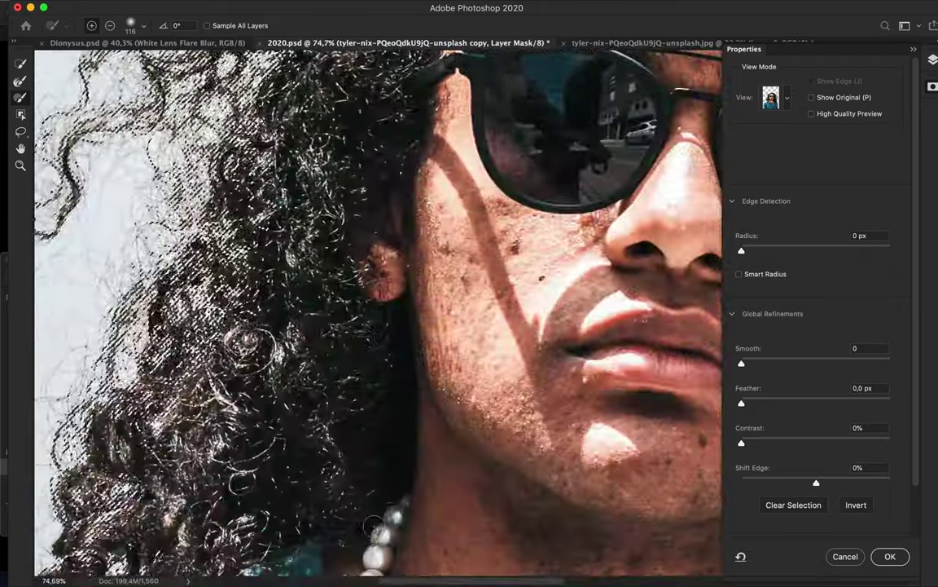
scroll(377, 310, "left", 3)
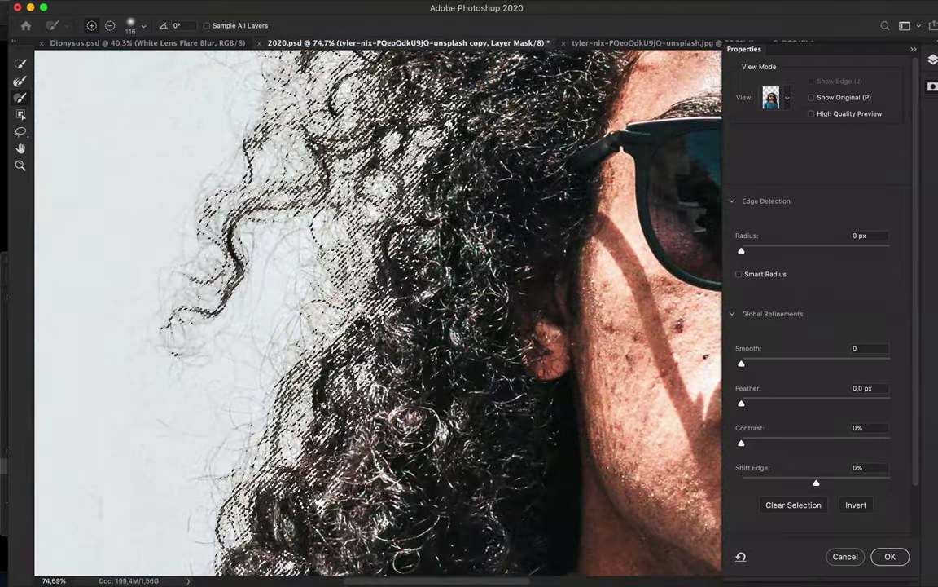
scroll(323, 408, "down", 5)
scroll(323, 465, "down", 3)
left_click_drag(484, 383, 473, 392)
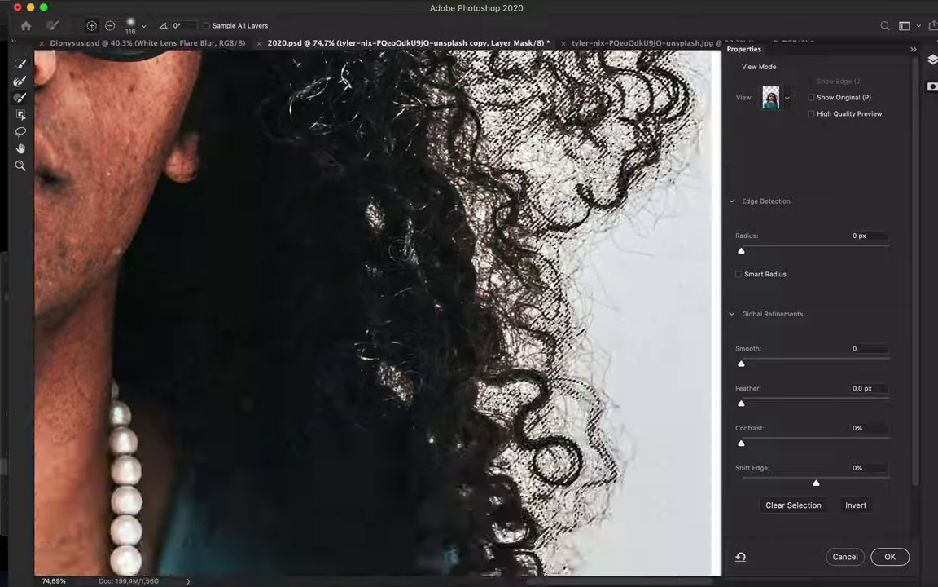
key("bracketleft")
key("bracketleft")
key("bracketleft")
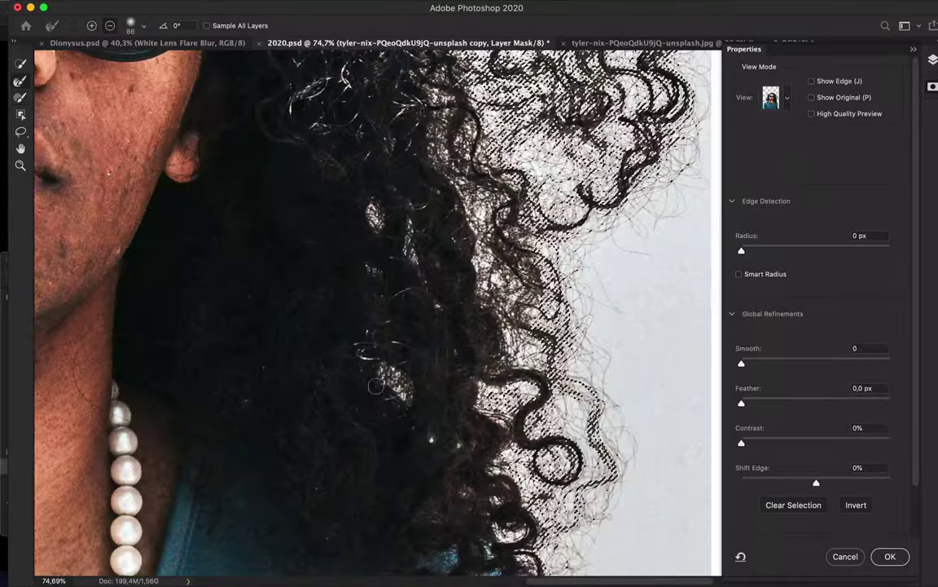
Cycle the mask preview modes back to the green overlay and inspect the hair edges.
key("v")
key("k")
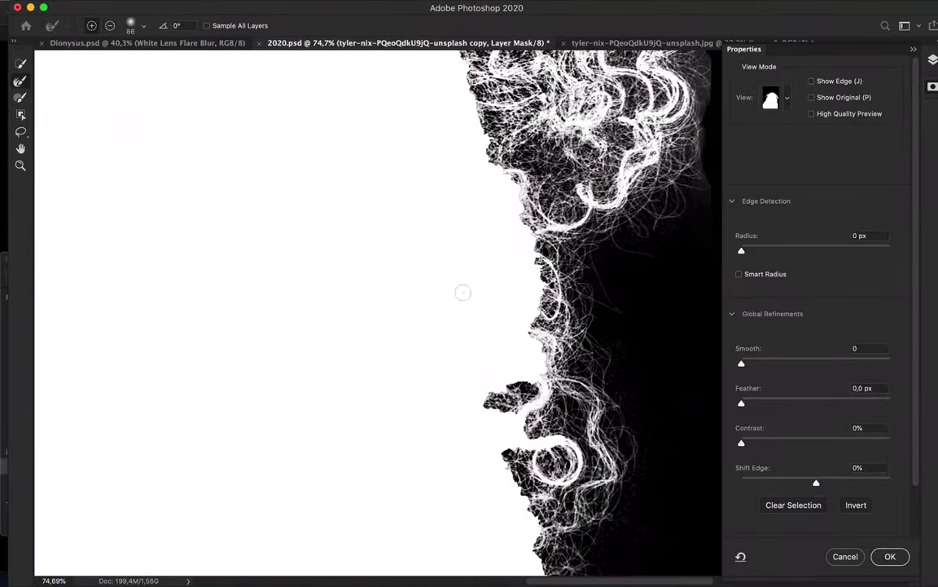
key("v")
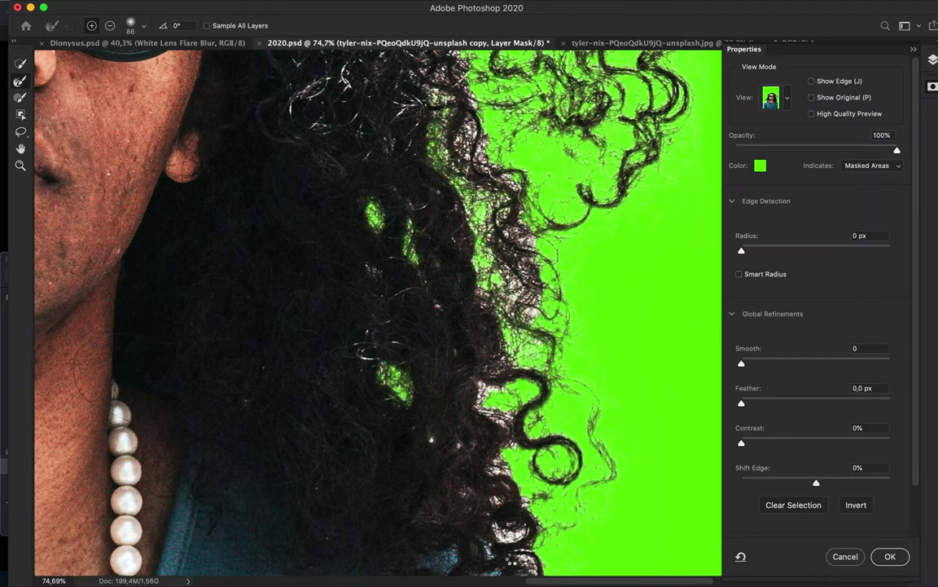
scroll(503, 422, "down", 3)
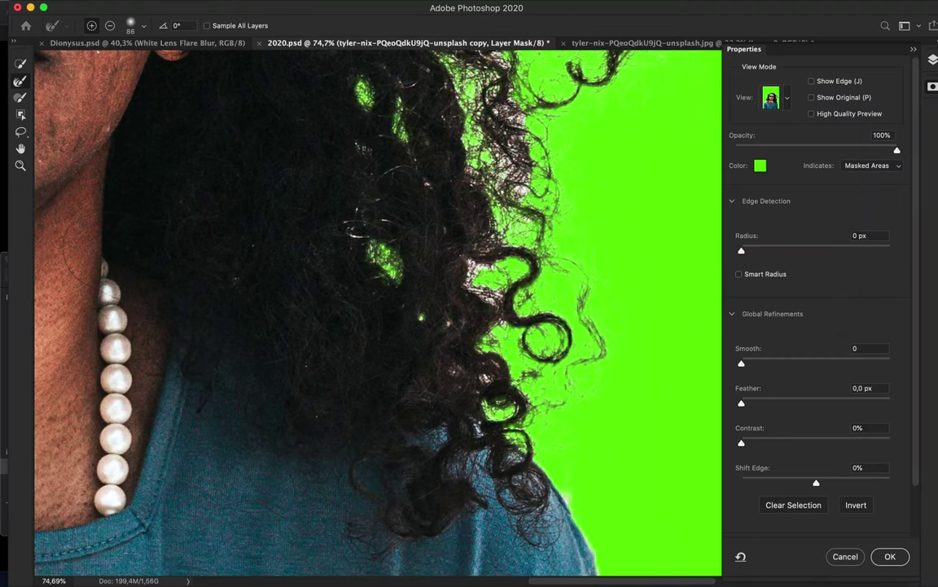
scroll(378, 313, "up", 3)
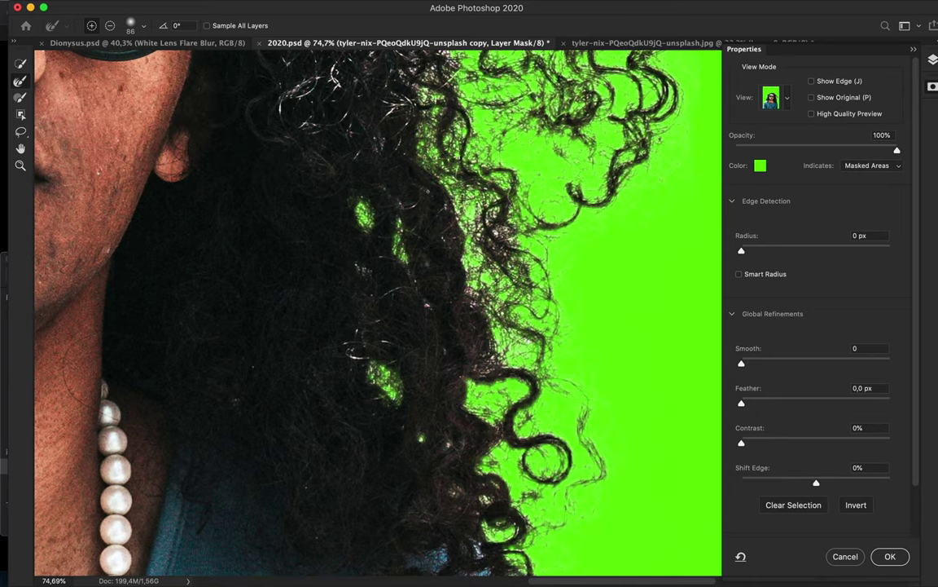
scroll(378, 313, "up", 5)
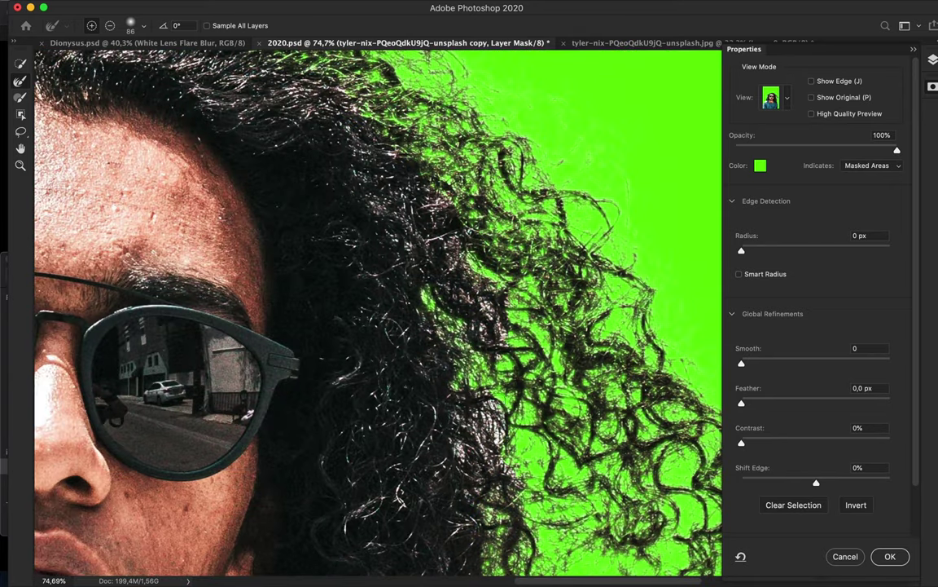
scroll(448, 371, "up", 1)
scroll(448, 371, "right", 1)
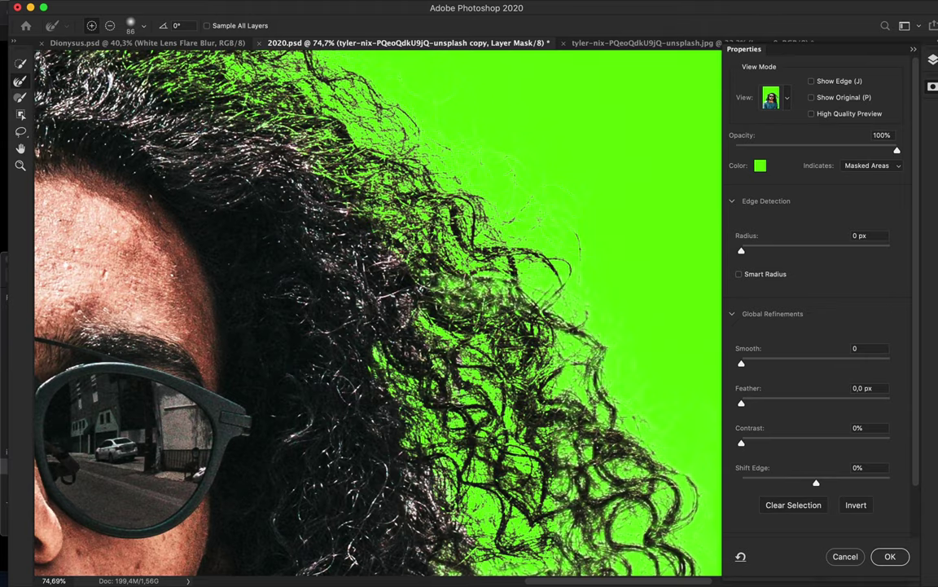
scroll(453, 369, "up", 1)
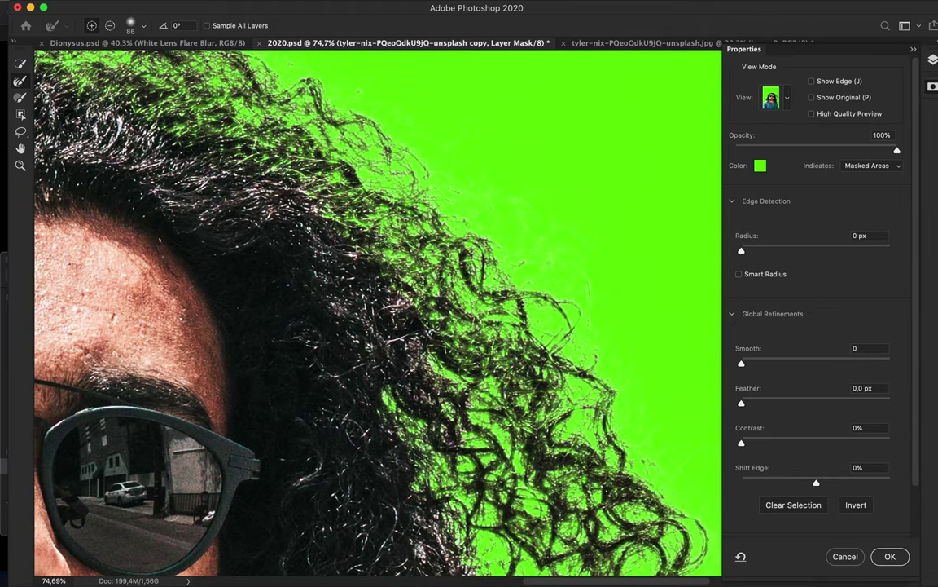
Check the hair mask on the dark, black-and-white and overlay views, then accept the refinement.
left_click(774, 98)
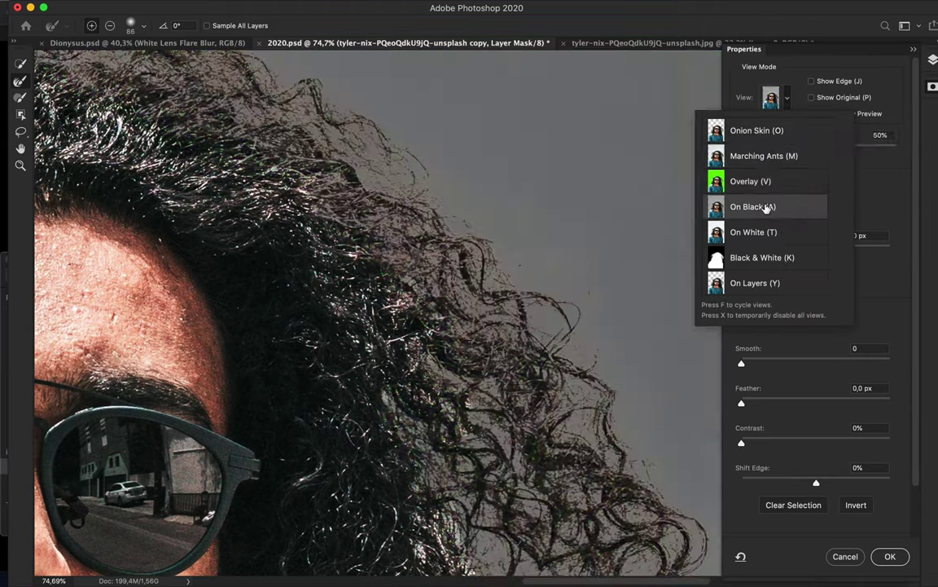
left_click(757, 206)
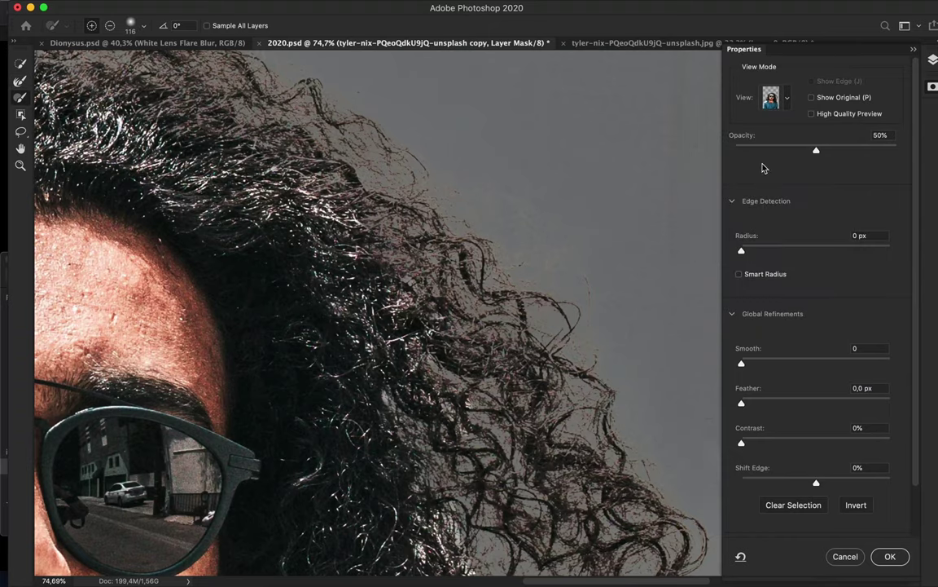
left_click(771, 98)
left_click(744, 253)
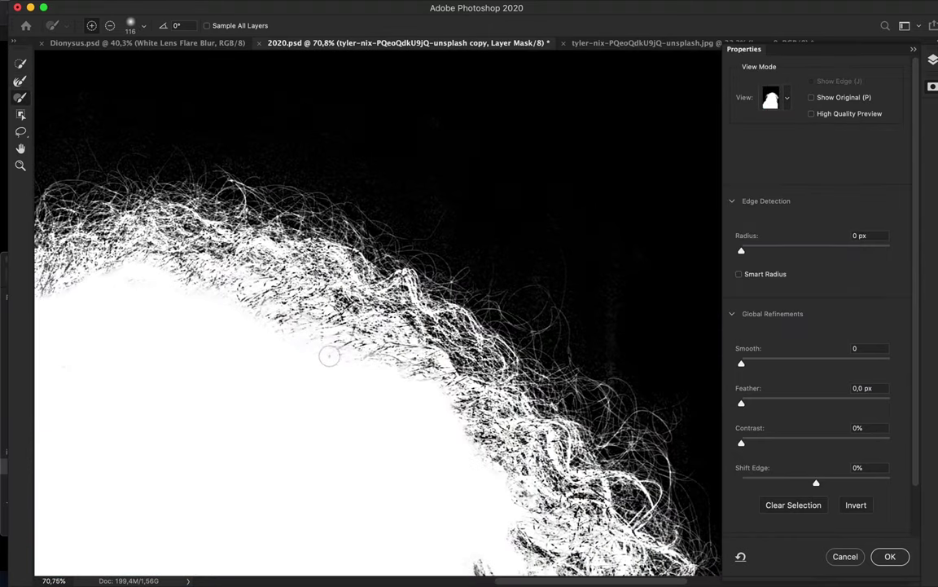
left_click(771, 98)
left_click(747, 180)
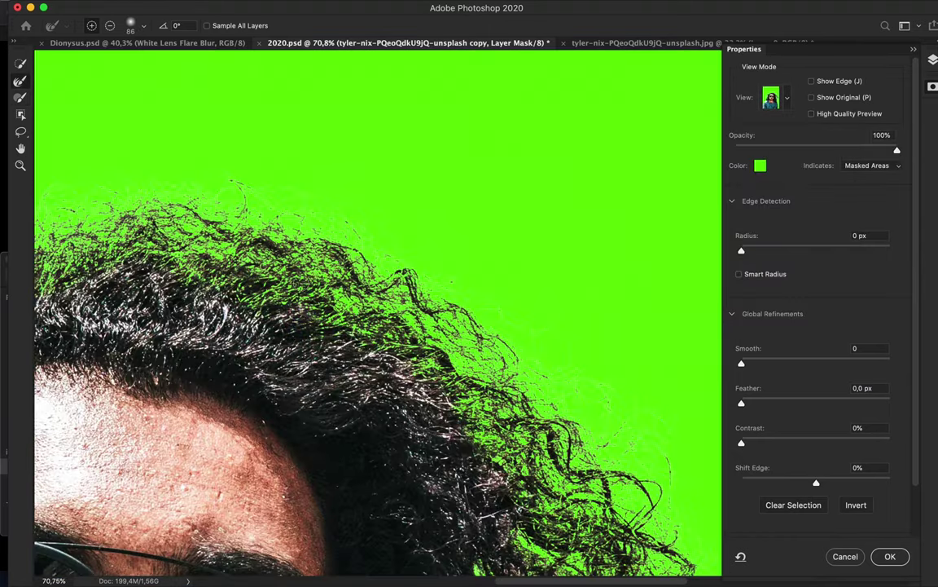
scroll(379, 265, "up", 5)
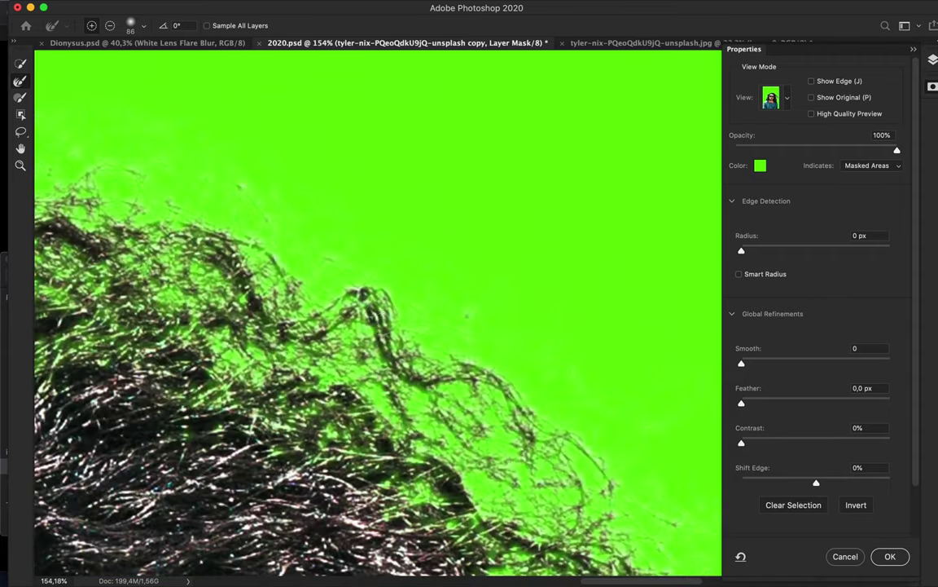
key("Return")
scroll(492, 319, "down", 10)
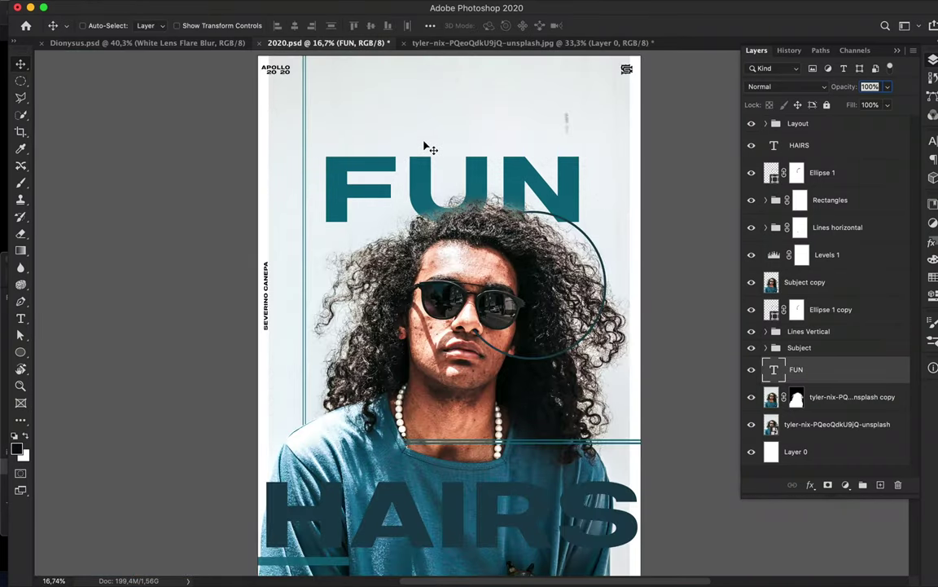
Drag the title text into position and save the poster.
left_click_drag(426, 147, 535, 124)
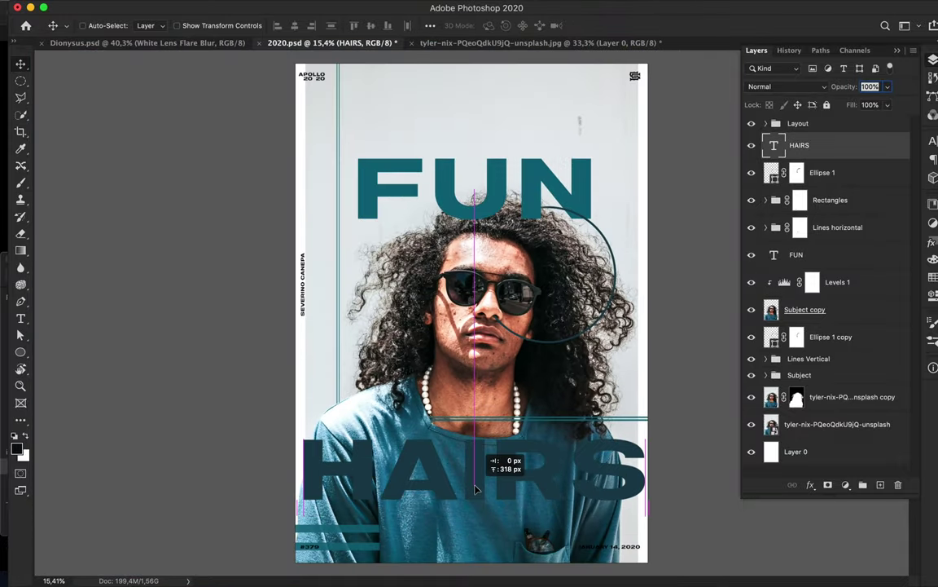
key("ctrl+s")
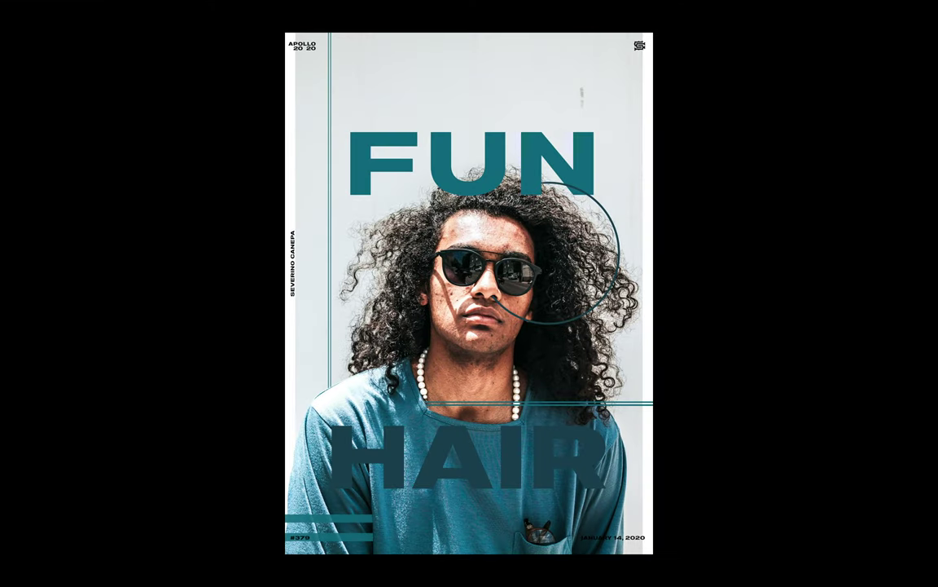